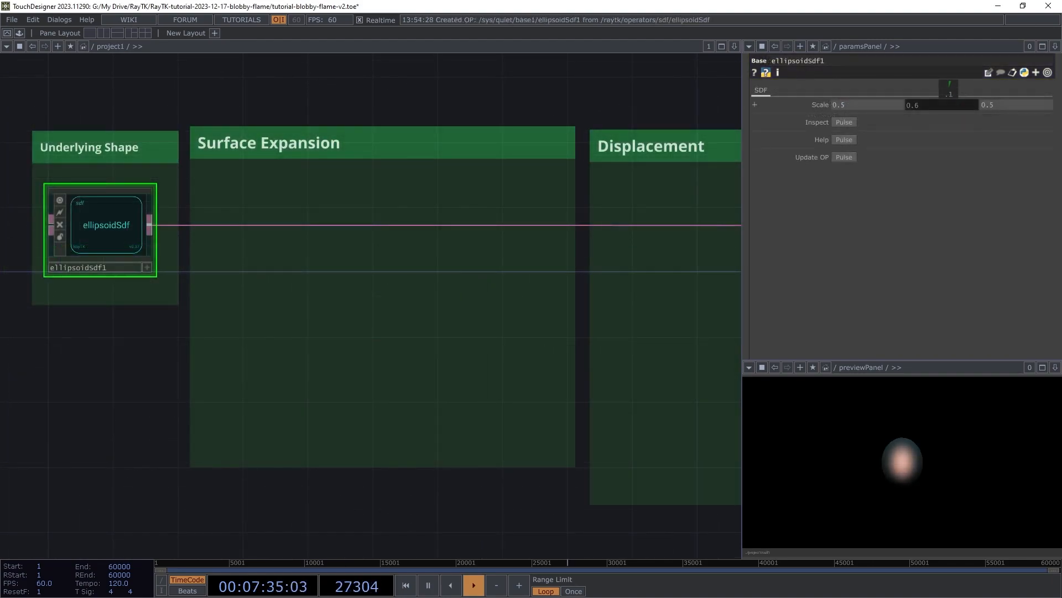
{"action": "middle_click_drag", "start_coordinate": [952, 90], "coordinate": [944, 110]}
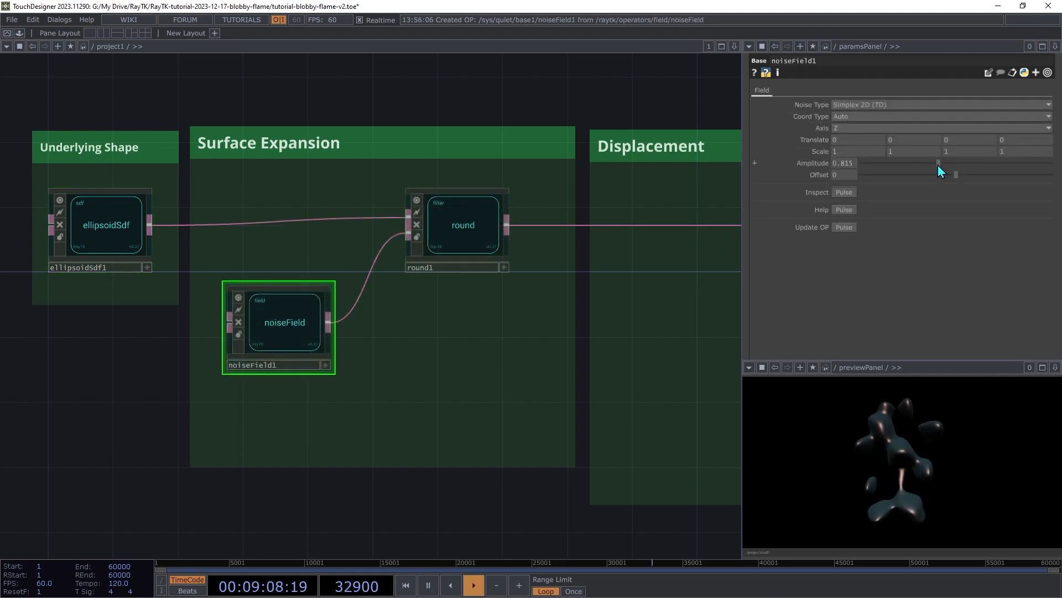
{"action": "left_click_drag", "start_coordinate": [938, 164], "coordinate": [891, 167]}
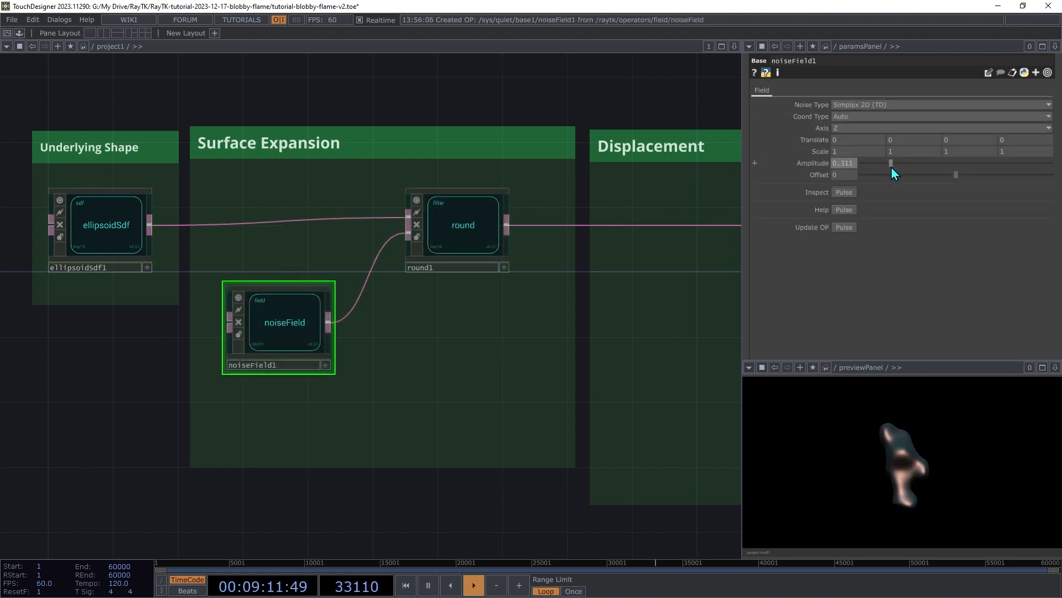
{"action": "middle_click_drag", "start_coordinate": [822, 131], "coordinate": [818, 111]}
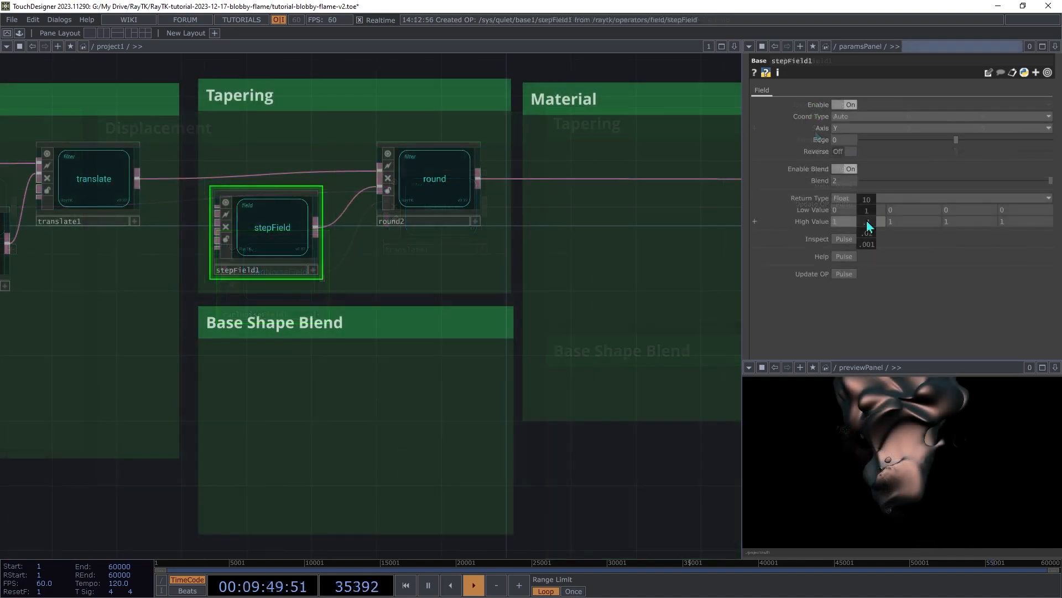
{"action": "middle_click_drag", "start_coordinate": [867, 221], "coordinate": [867, 207]}
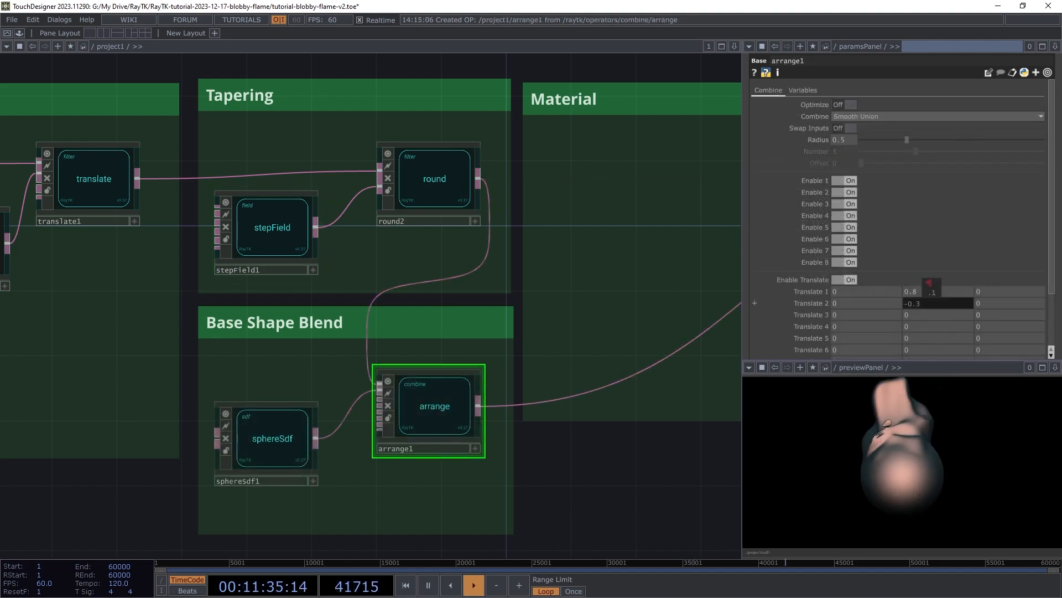
{"action": "middle_click_drag", "start_coordinate": [929, 286], "coordinate": [928, 286]}
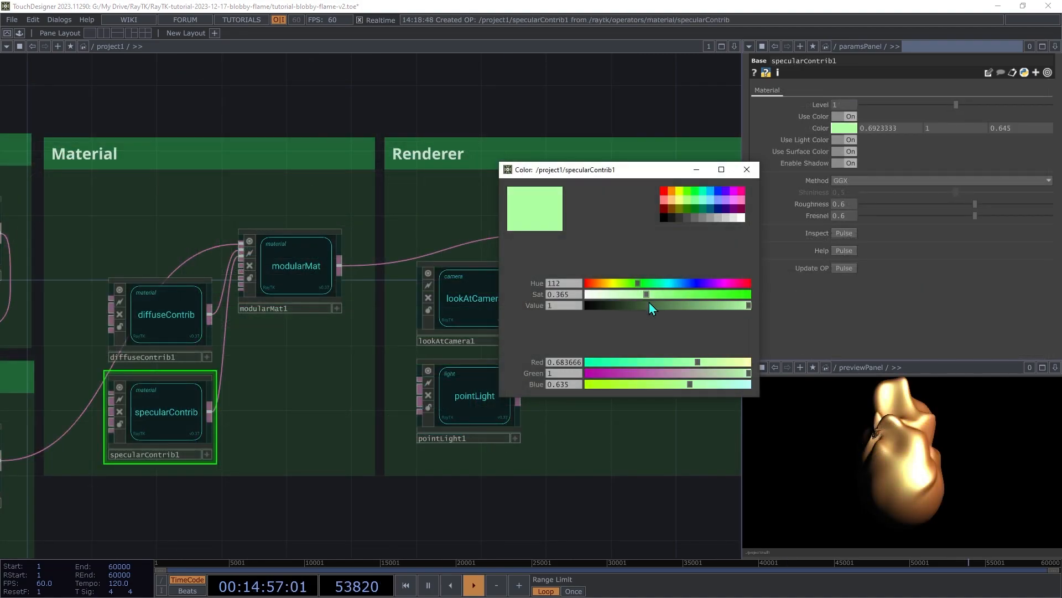
{"action": "left_click_drag", "start_coordinate": [650, 303], "coordinate": [698, 305]}
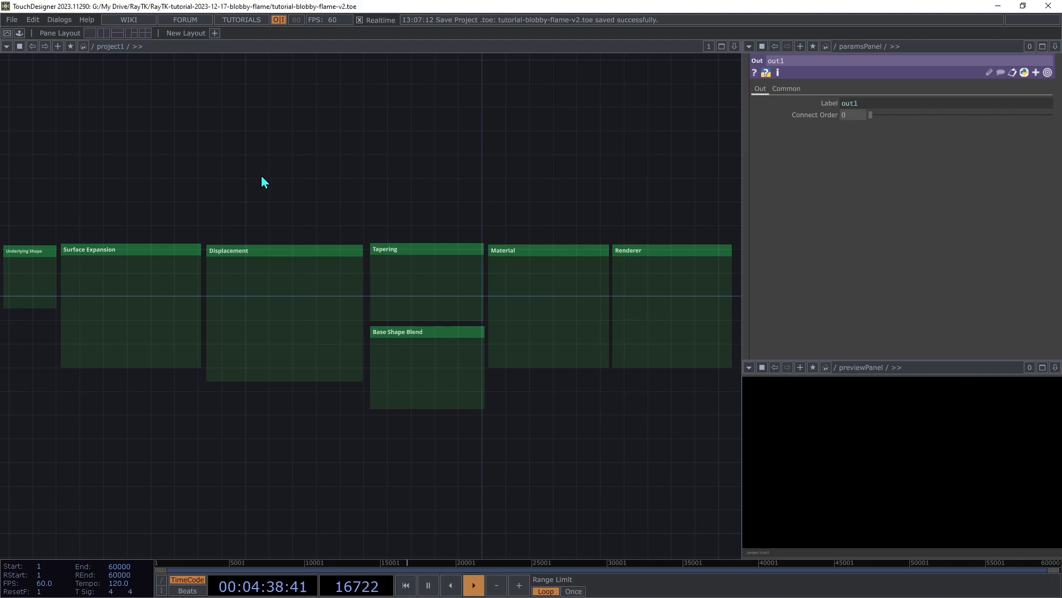
- View the RayTK component in the root network, and return into the project1 network
{"action": "key", "text": "u"}
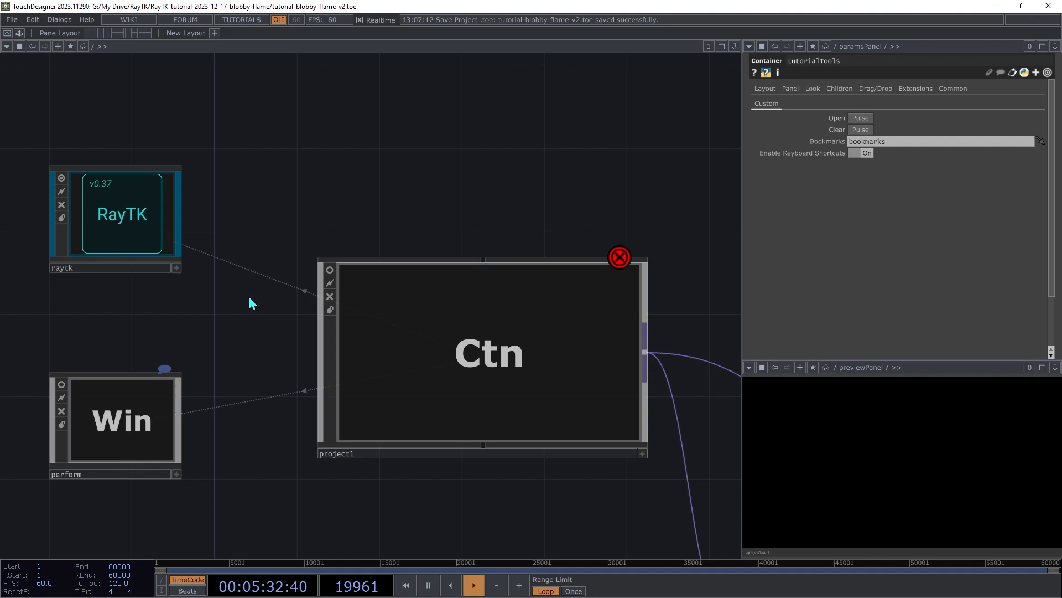
{"action": "double_click", "coordinate": [519, 306]}
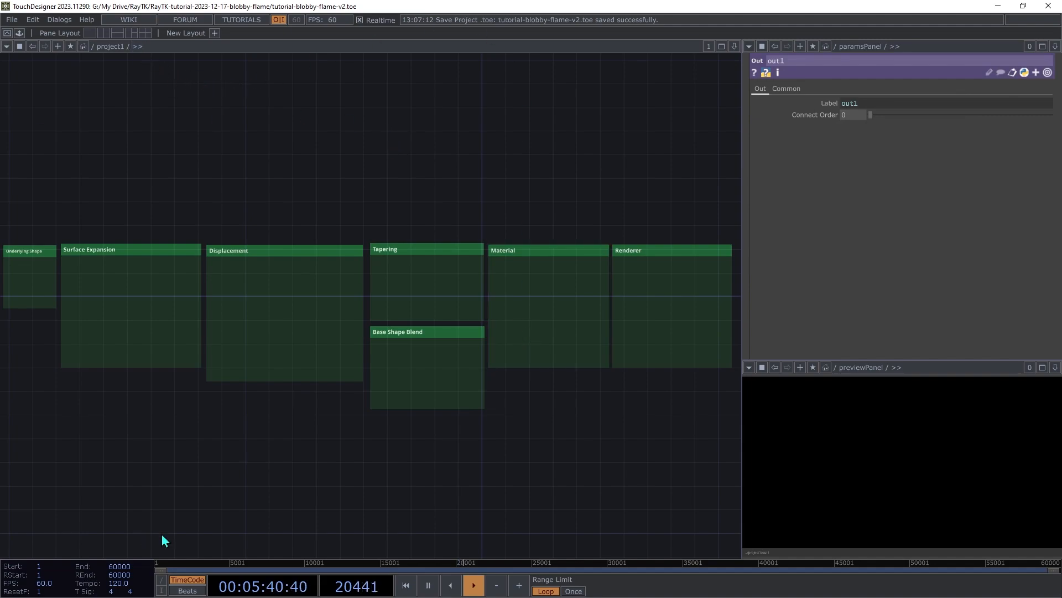
- Add a raymarchRender3D operator from the RayTK palette inside the Renderer section
{"action": "scroll", "coordinate": [624, 215], "scroll_direction": "up", "scroll_amount": 2}
{"action": "scroll", "coordinate": [624, 213], "scroll_direction": "up", "scroll_amount": 3}
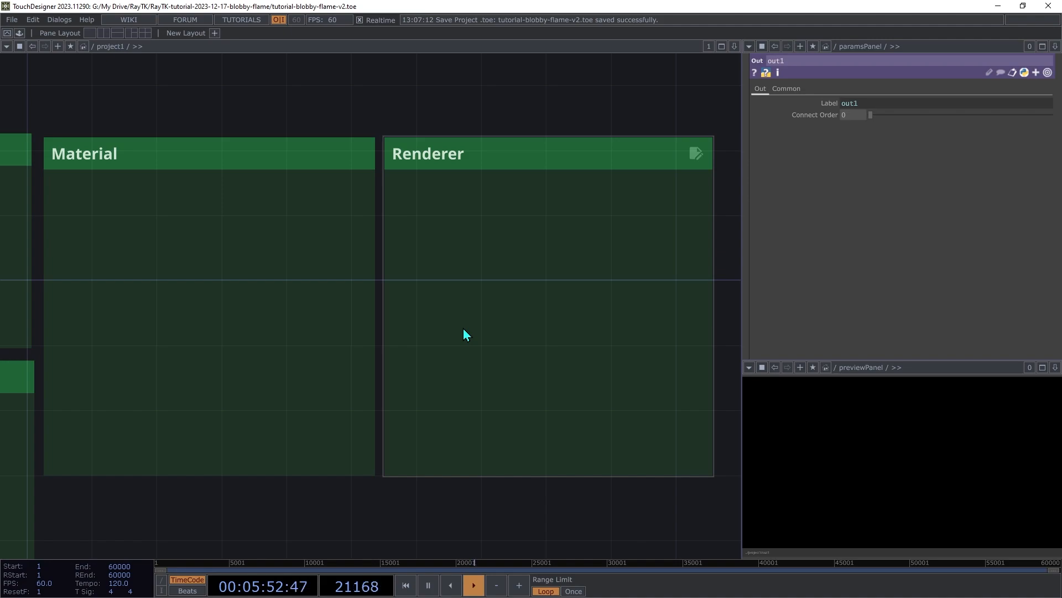
{"action": "key", "text": "alt+r"}
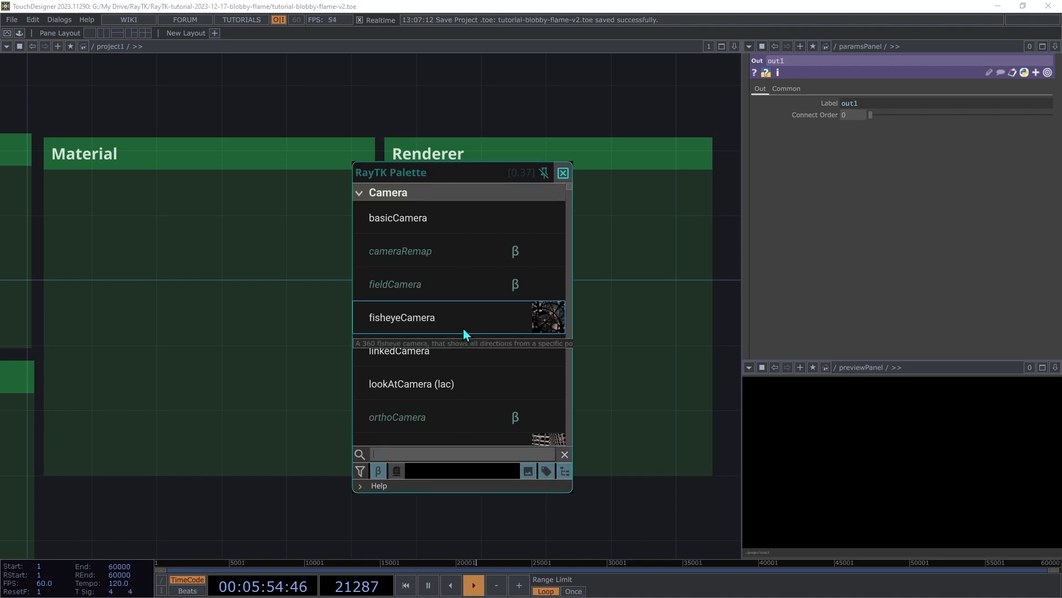
{"action": "type", "text": "ra"}
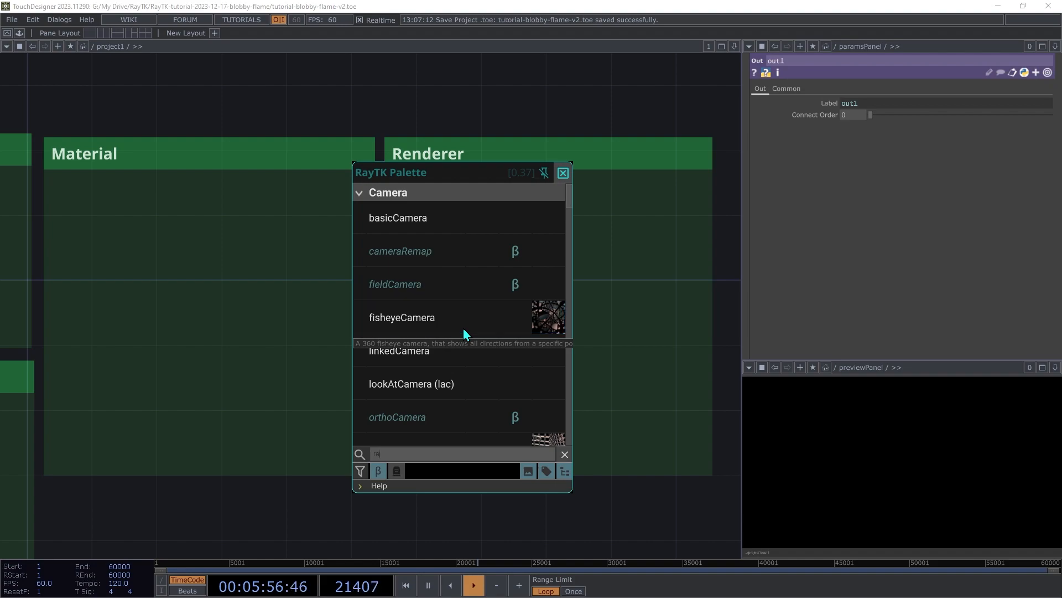
{"action": "type", "text": "ymar"}
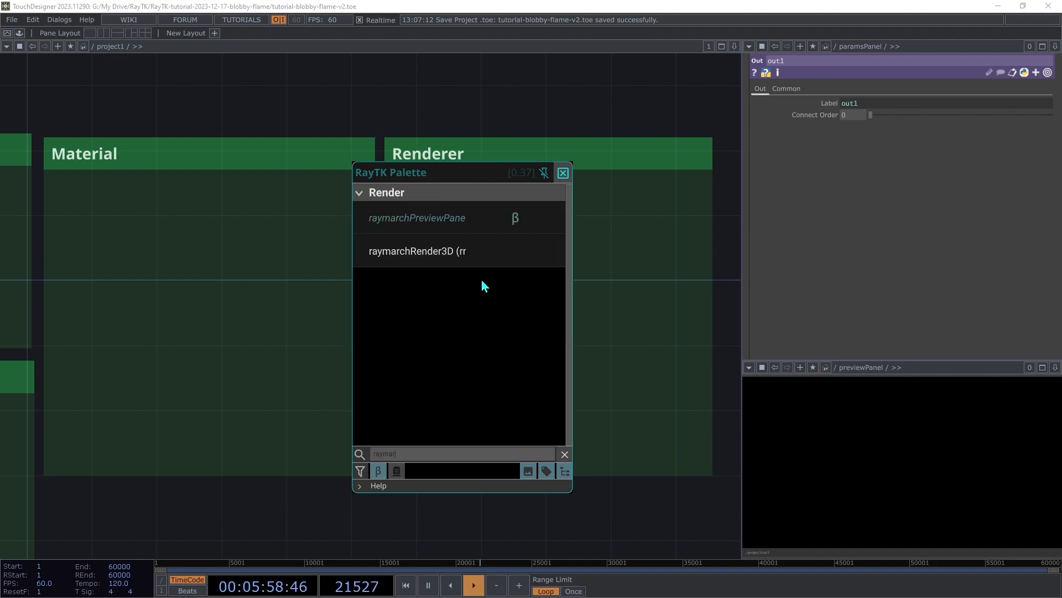
{"action": "left_click", "coordinate": [430, 257]}
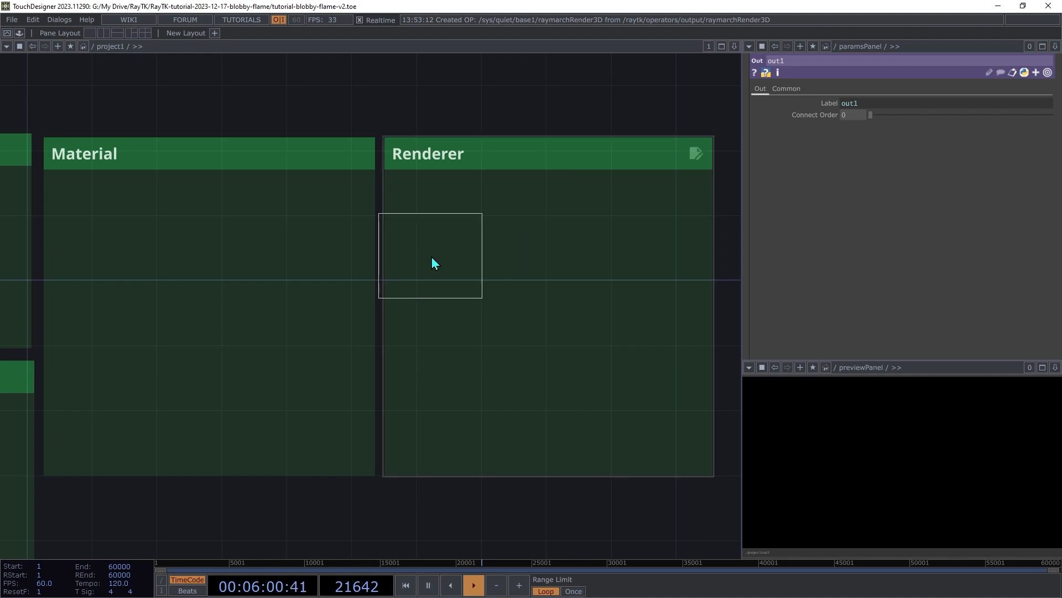
{"action": "left_click", "coordinate": [591, 261]}
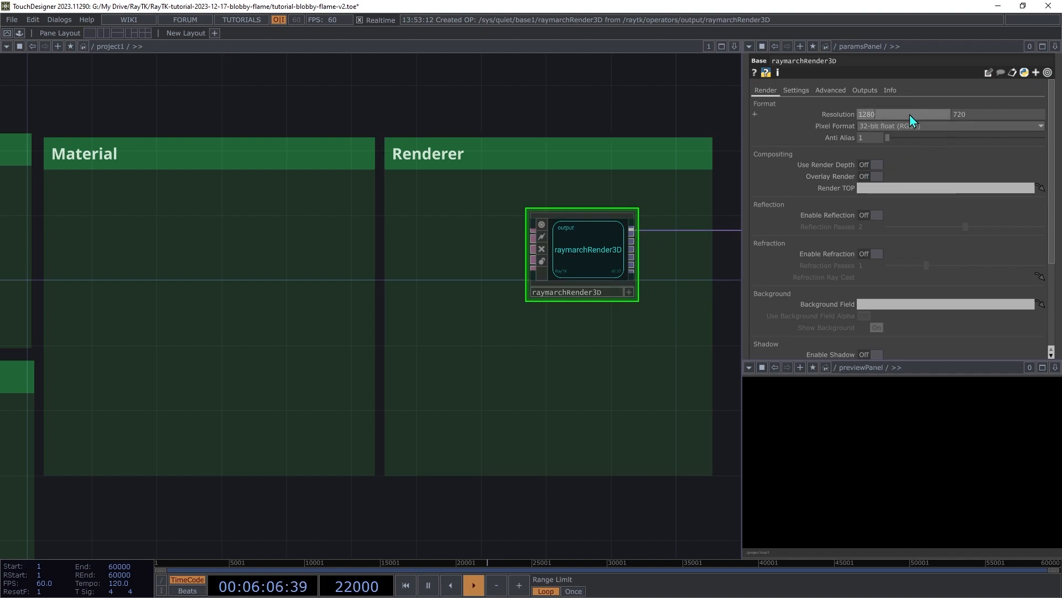
- Set the raymarchRender3D resolution to 1920 by 1080
{"action": "type", "text": "1920"}
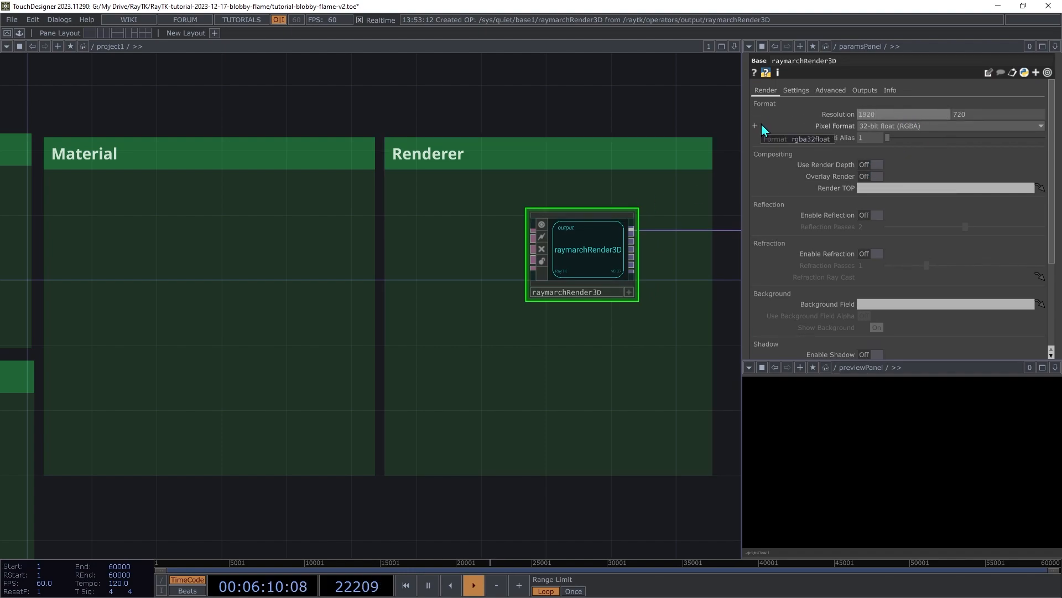
{"action": "key", "text": "Tab"}
{"action": "type", "text": "1080"}
{"action": "key", "text": "Tab"}
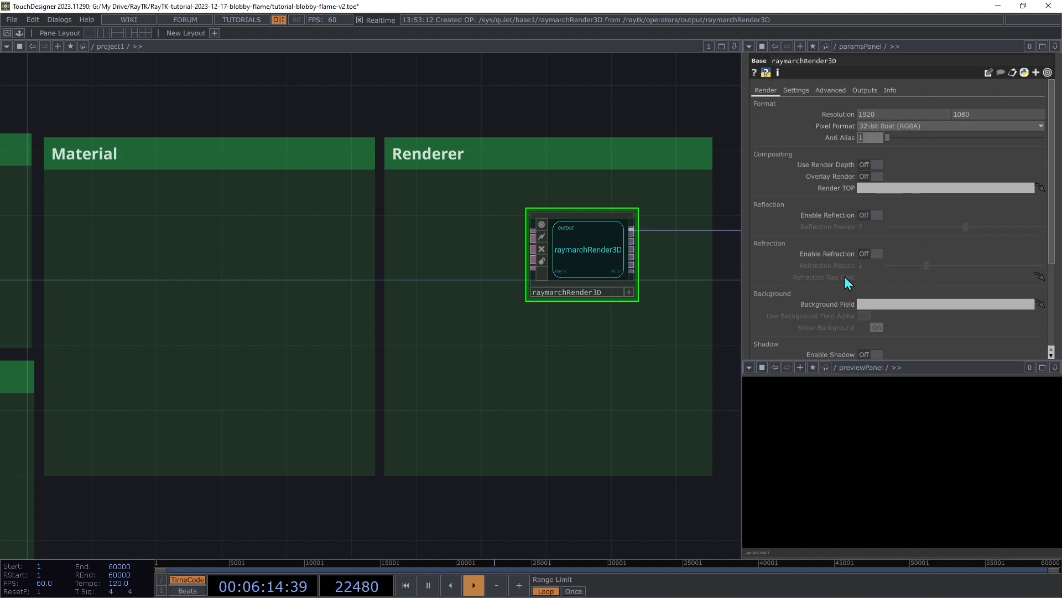
- Add a Null TOP wired to the first output of raymarchRender3D and place it beside the renderer
{"action": "left_click", "coordinate": [632, 230]}
{"action": "left_click", "coordinate": [690, 265]}
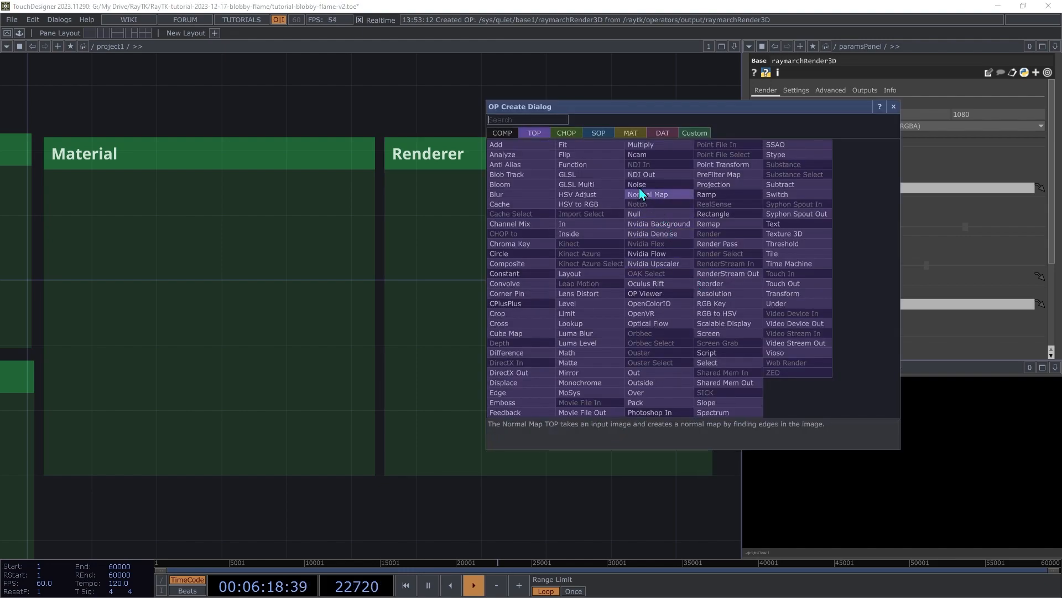
{"action": "left_click", "coordinate": [633, 213]}
{"action": "left_click", "coordinate": [634, 354]}
{"action": "left_click", "coordinate": [677, 342]}
{"action": "left_click", "coordinate": [722, 231]}
{"action": "left_click_drag", "start_coordinate": [629, 353], "coordinate": [692, 240]}
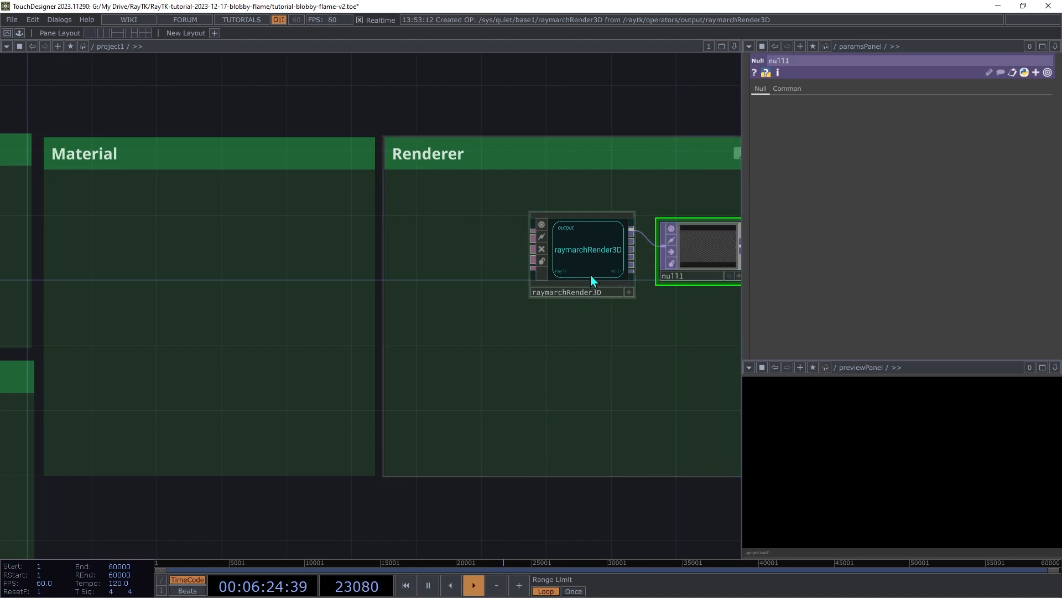
- Add a Look At Camera to raymarchRender3D, spacing the two nodes apart, and set the camera's FOV Angle to 80
{"action": "left_click", "coordinate": [592, 235]}
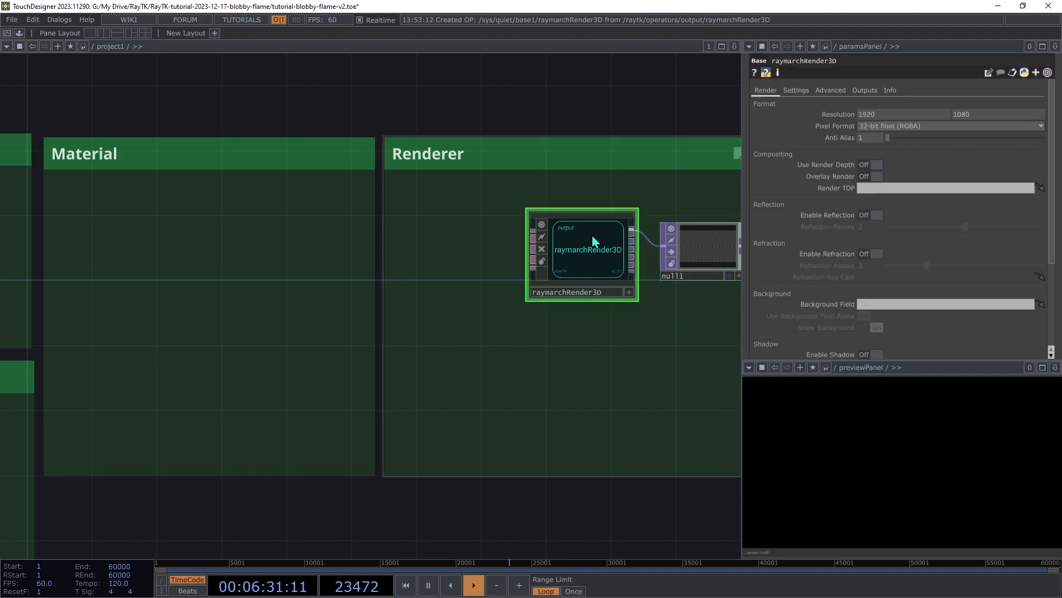
{"action": "right_click", "coordinate": [480, 287]}
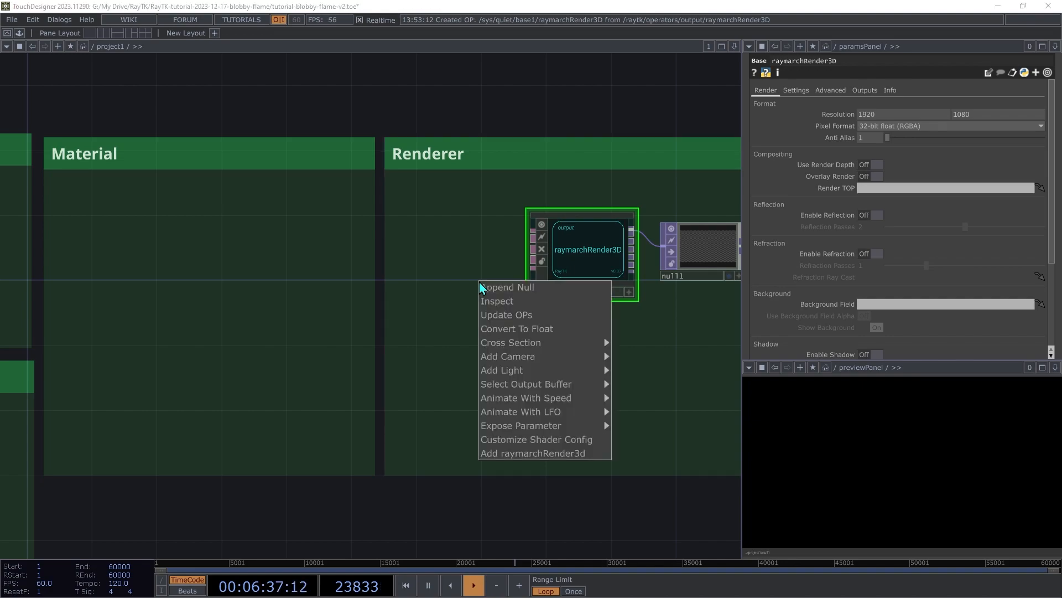
{"action": "mouse_move", "coordinate": [517, 357]}
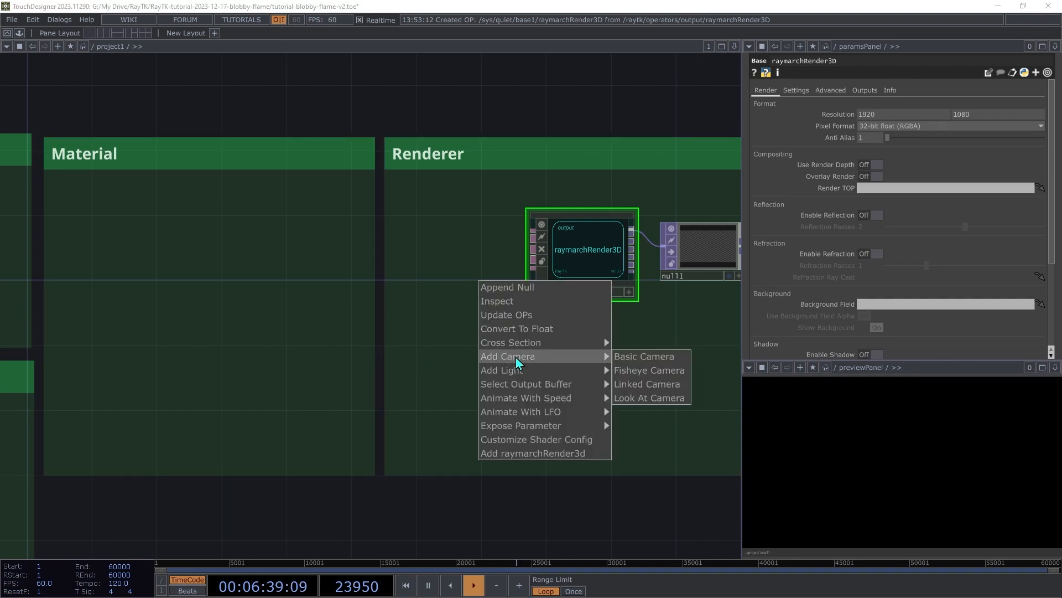
{"action": "left_click", "coordinate": [679, 398]}
{"action": "left_click_drag", "start_coordinate": [338, 349], "coordinate": [425, 349]}
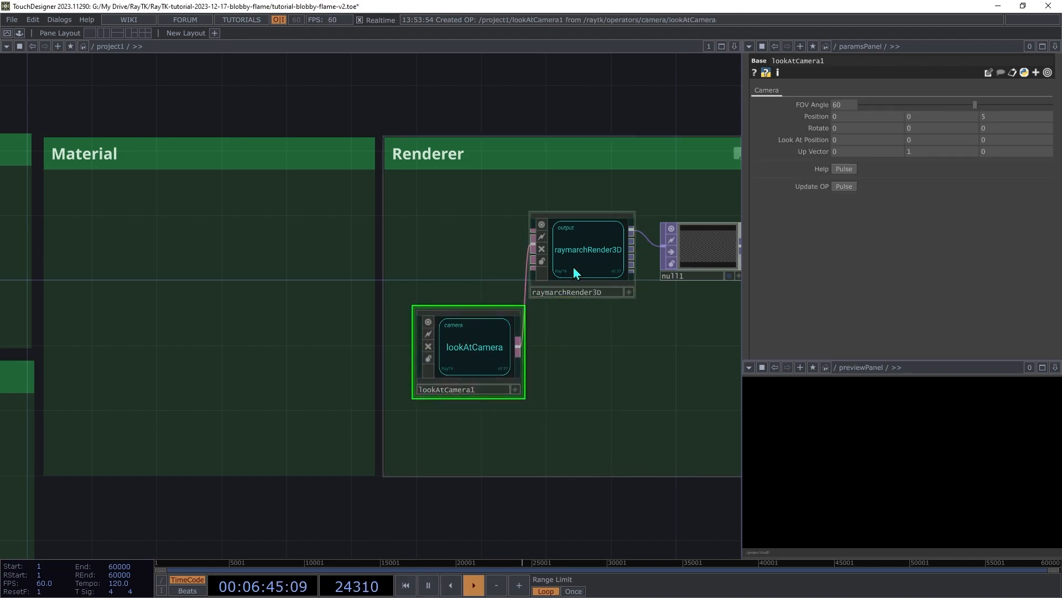
{"action": "left_click_drag", "start_coordinate": [573, 271], "coordinate": [590, 272]}
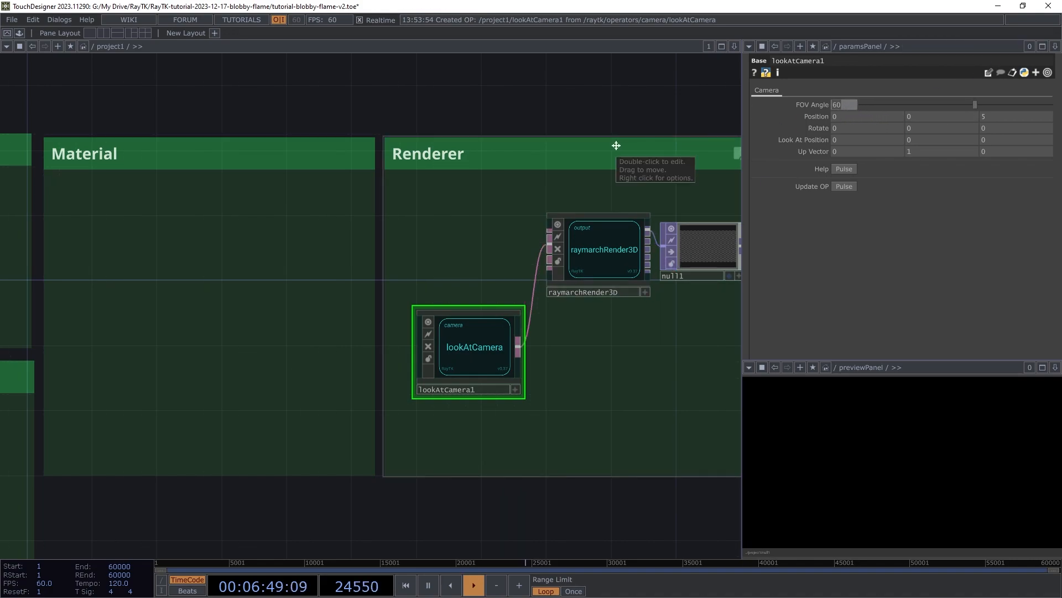
{"action": "type", "text": "80"}
{"action": "key", "text": "Tab"}
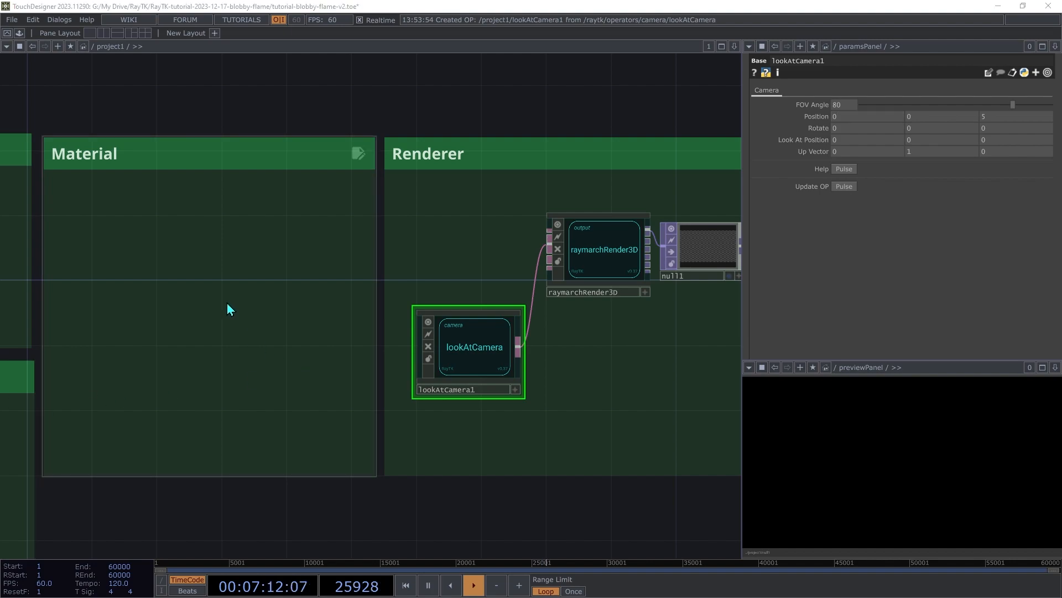
- Add an ellipsoidSdf operator from the RayTK palette and connect it to the first input of raymarchRender3D
{"action": "key", "text": "alt+r"}
{"action": "type", "text": "ell"}
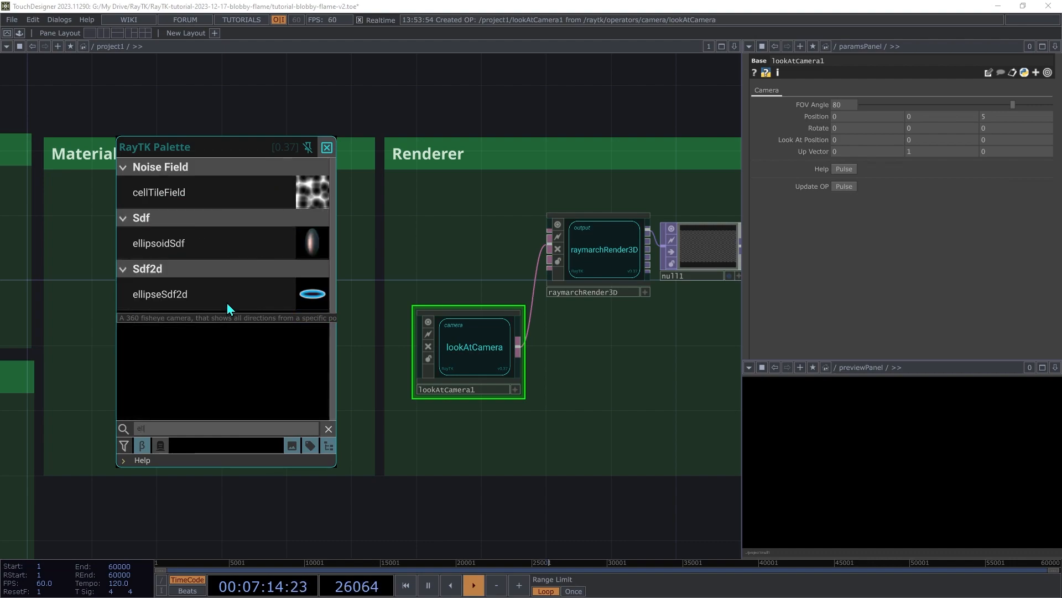
{"action": "left_click", "coordinate": [174, 247]}
{"action": "left_click", "coordinate": [226, 219]}
{"action": "left_click", "coordinate": [275, 250]}
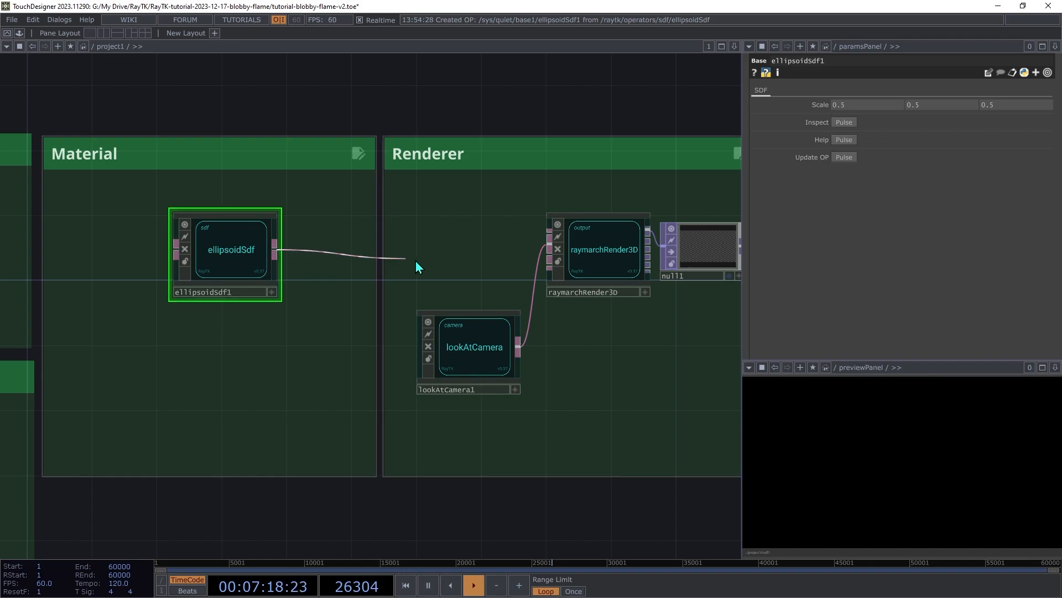
{"action": "left_click", "coordinate": [534, 236]}
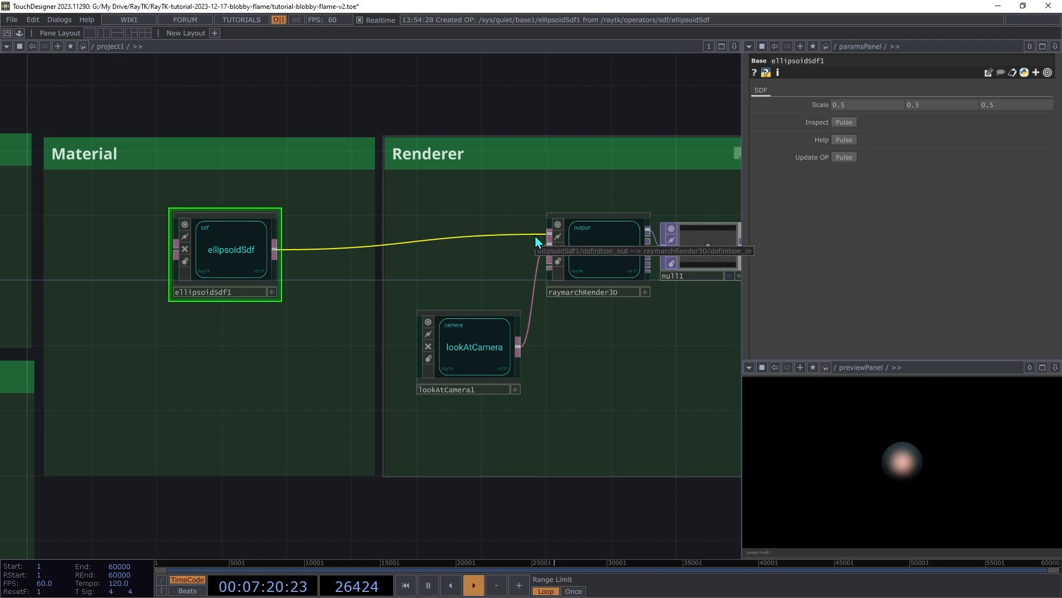
- Move the ellipsoidSdf into the Underlying Shape section and set its Y scale to 1
{"action": "scroll", "coordinate": [526, 240], "scroll_direction": "down", "scroll_amount": 5}
{"action": "left_click_drag", "start_coordinate": [539, 273], "coordinate": [22, 274]}
{"action": "scroll", "coordinate": [292, 269], "scroll_direction": "up", "scroll_amount": 5}
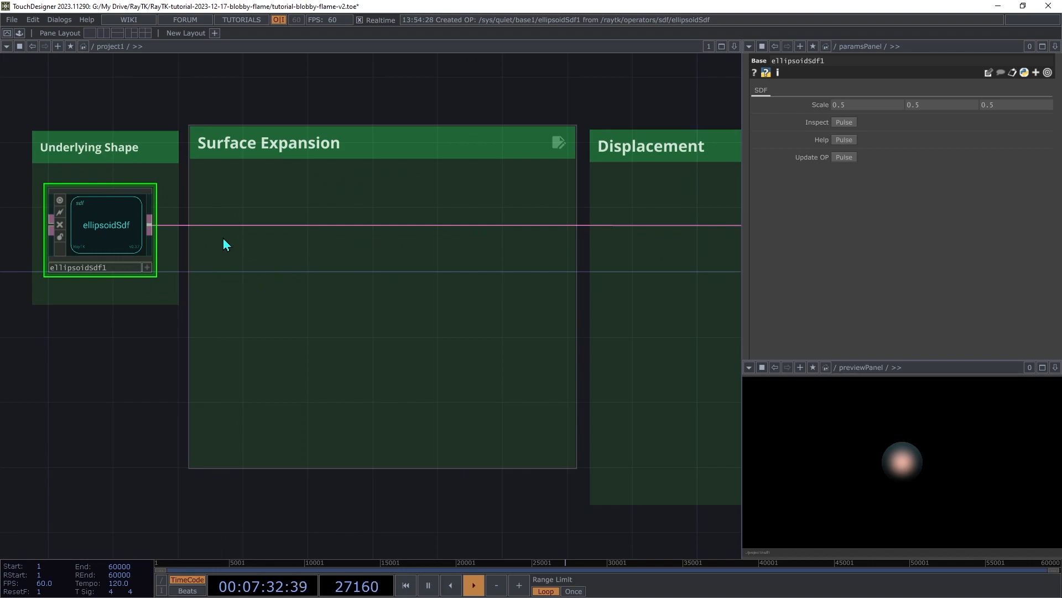
{"action": "mouse_move", "coordinate": [947, 105]}
{"action": "left_mouse_down"}
{"action": "mouse_move", "coordinate": [978, 106]}
{"action": "mouse_move", "coordinate": [949, 108]}
{"action": "left_mouse_up"}
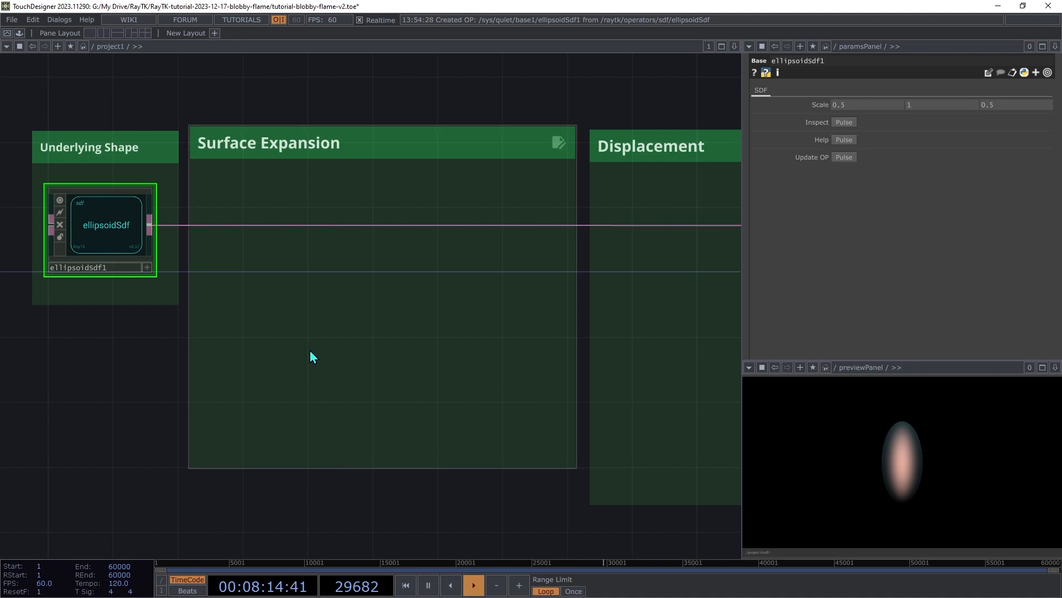
- Add a round operator from the RayTK palette inside the Surface Expansion section
{"action": "key", "text": "alt+r"}
{"action": "type", "text": "roun"}
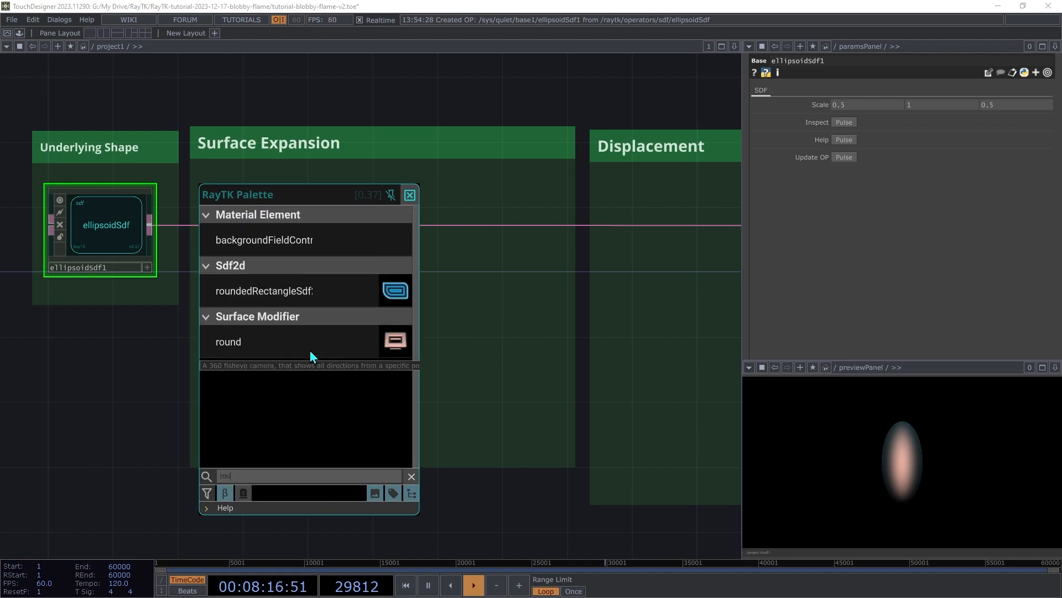
{"action": "left_click", "coordinate": [298, 354]}
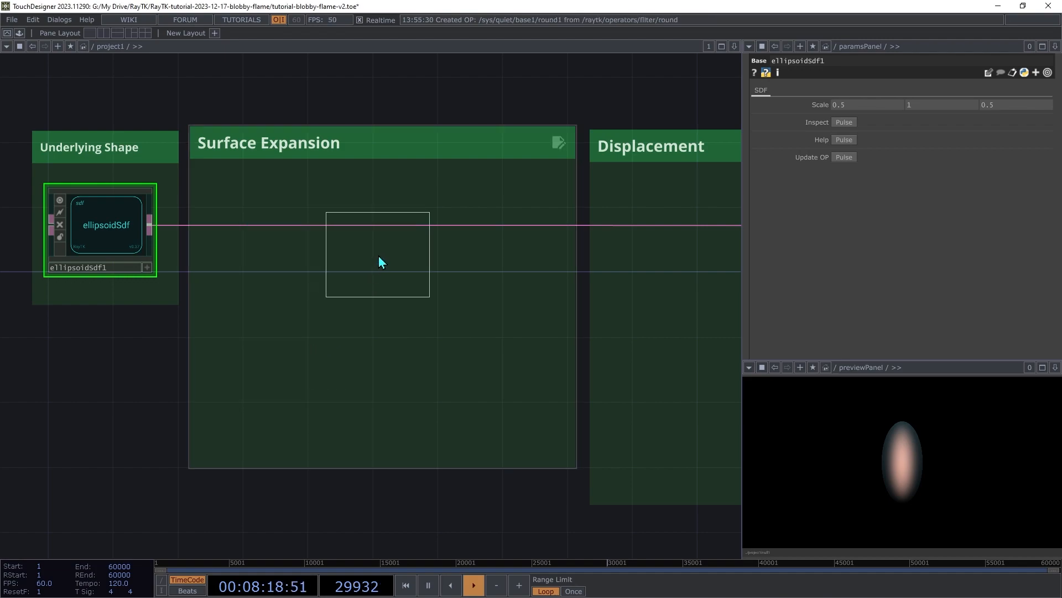
{"action": "left_click", "coordinate": [376, 256]}
- Wire the round operator between ellipsoidSdf and the renderer, in line with the ellipsoid, and set its Amount to about 0.067
{"action": "left_click_drag", "start_coordinate": [326, 236], "coordinate": [150, 225]}
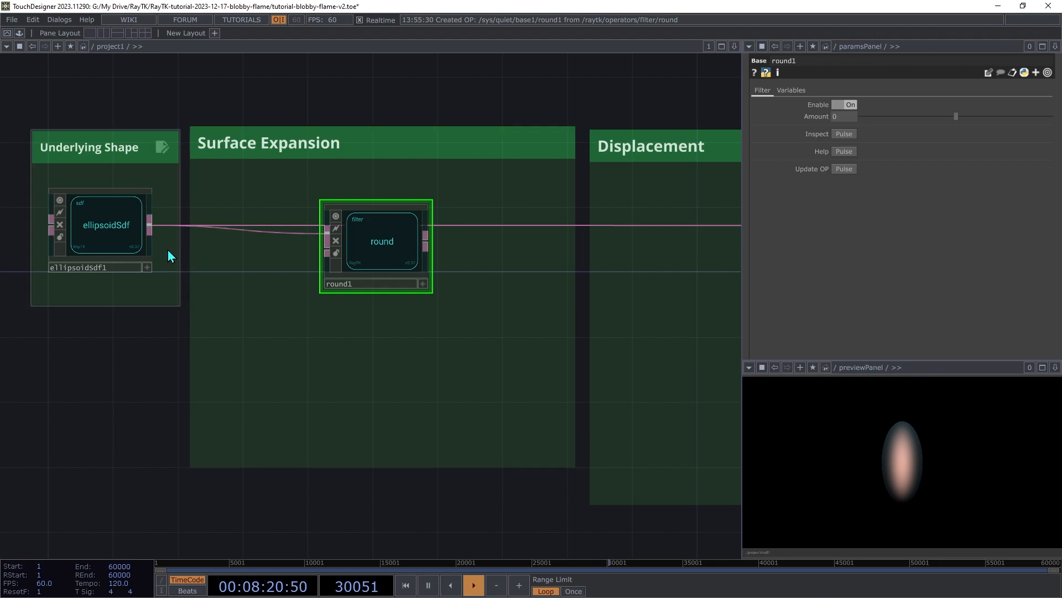
{"action": "left_click_drag", "start_coordinate": [424, 246], "coordinate": [522, 231]}
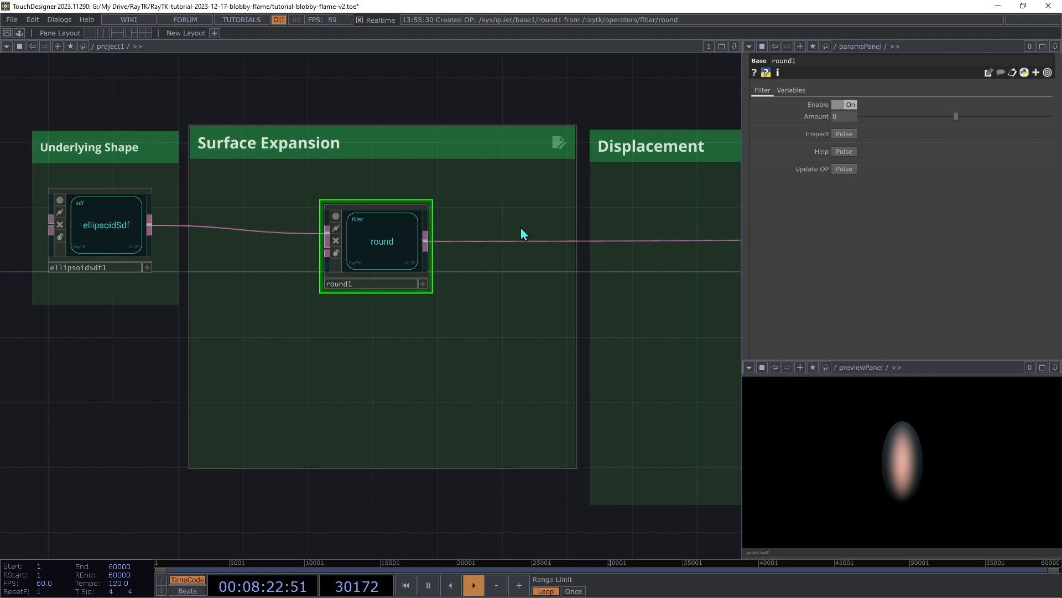
{"action": "left_click_drag", "start_coordinate": [382, 245], "coordinate": [463, 229]}
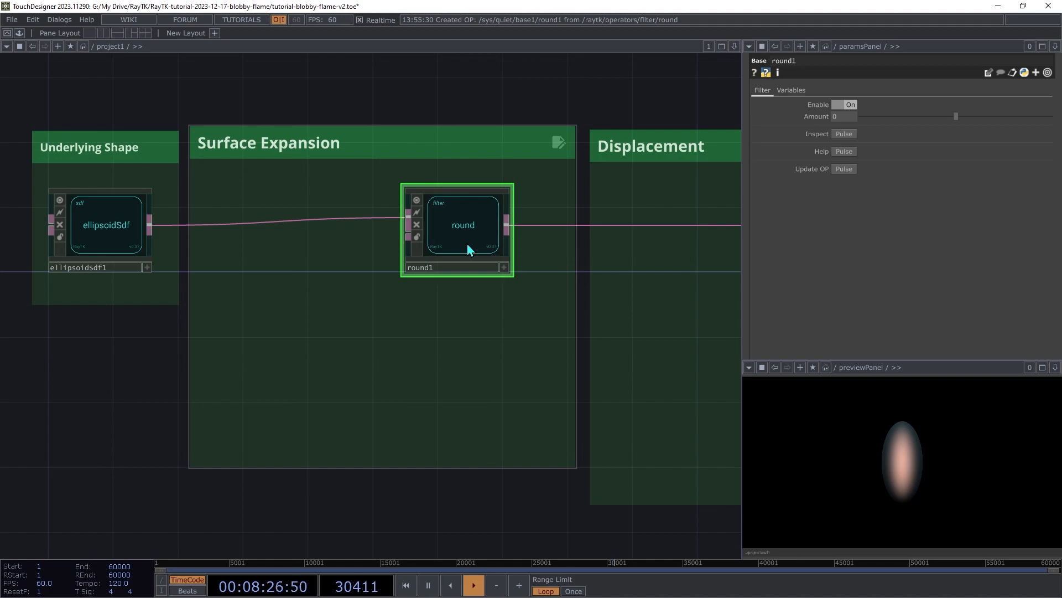
{"action": "mouse_move", "coordinate": [955, 116]}
{"action": "left_mouse_down"}
{"action": "mouse_move", "coordinate": [944, 118]}
{"action": "mouse_move", "coordinate": [974, 129]}
{"action": "mouse_move", "coordinate": [927, 131]}
{"action": "mouse_move", "coordinate": [998, 131]}
{"action": "mouse_move", "coordinate": [963, 133]}
{"action": "left_mouse_up"}
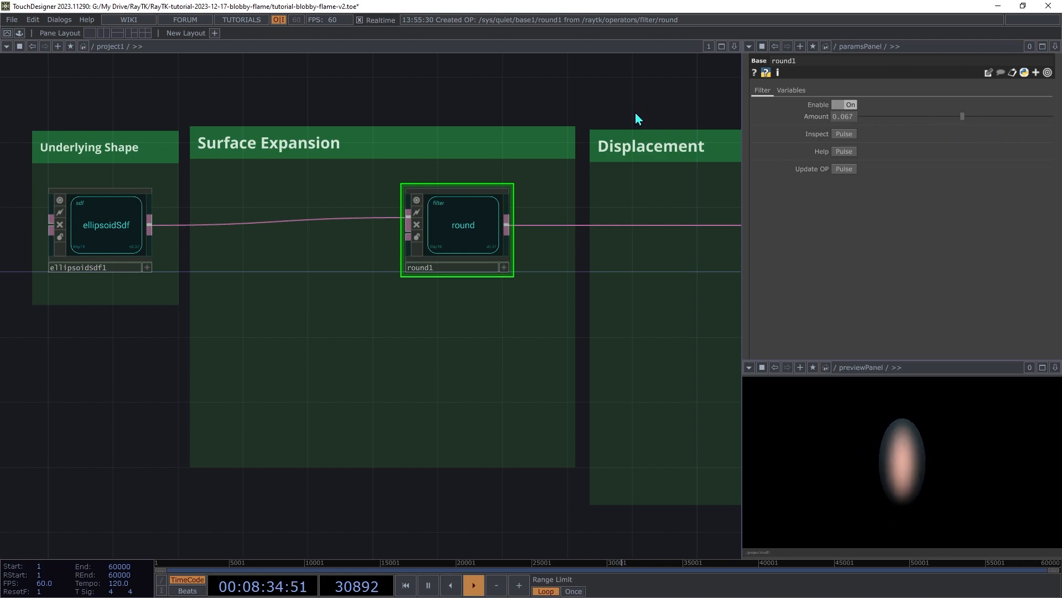
- Undo the round operator's last Amount change and add a noiseField operator from the RayTK palette below it in Surface Expansion
{"action": "key", "text": "ctrl+z"}
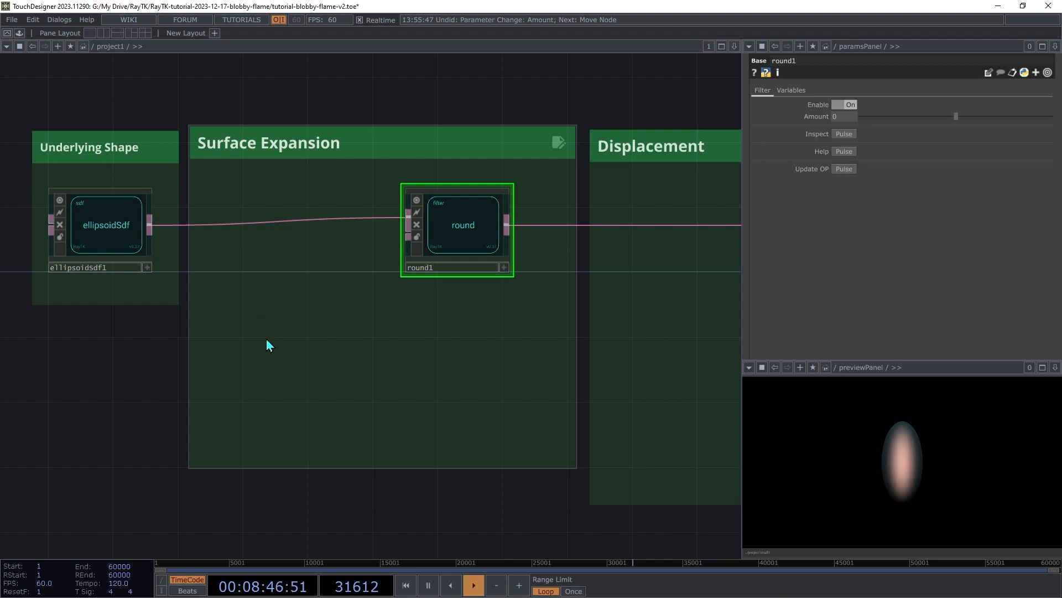
{"action": "key", "text": "alt+r"}
{"action": "type", "text": "noi"}
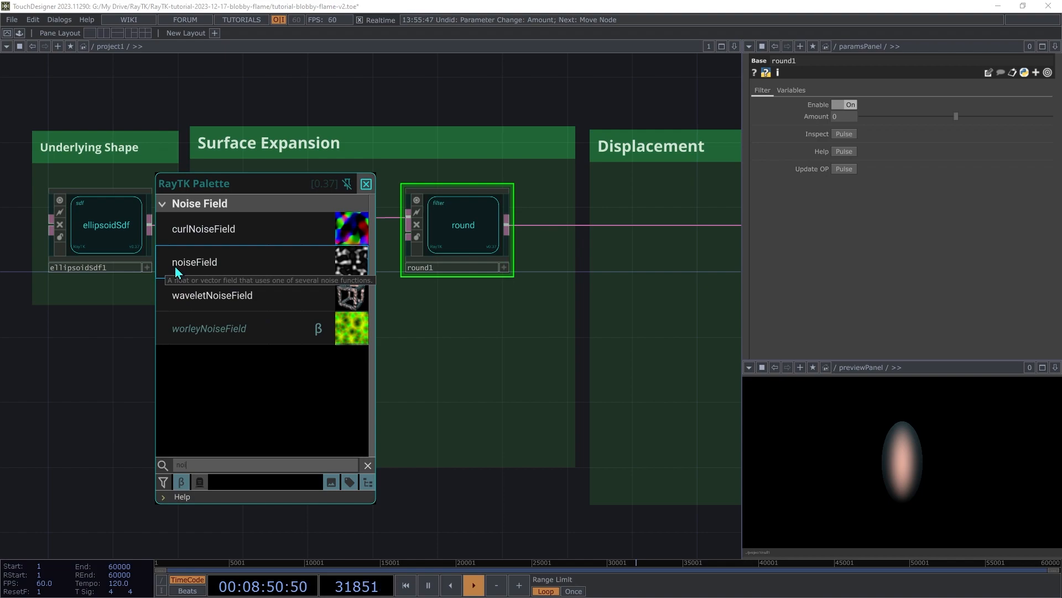
{"action": "left_click", "coordinate": [203, 267]}
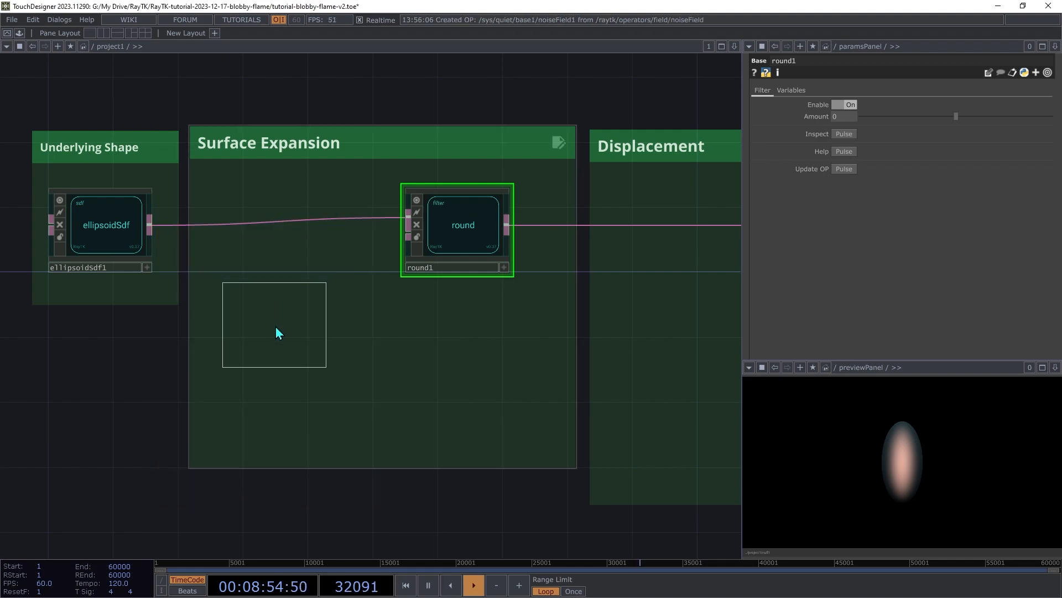
{"action": "left_click", "coordinate": [277, 329]}
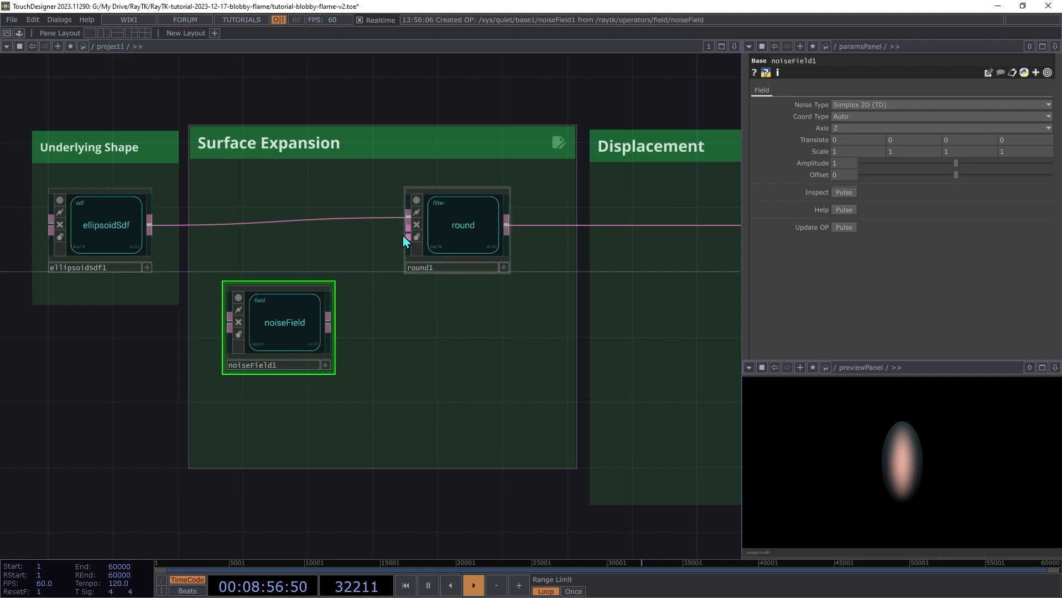
- Connect noiseField to the second input of round and set its Amplitude to 0.3 and Offset to 0.2
{"action": "left_click_drag", "start_coordinate": [406, 244], "coordinate": [336, 326]}
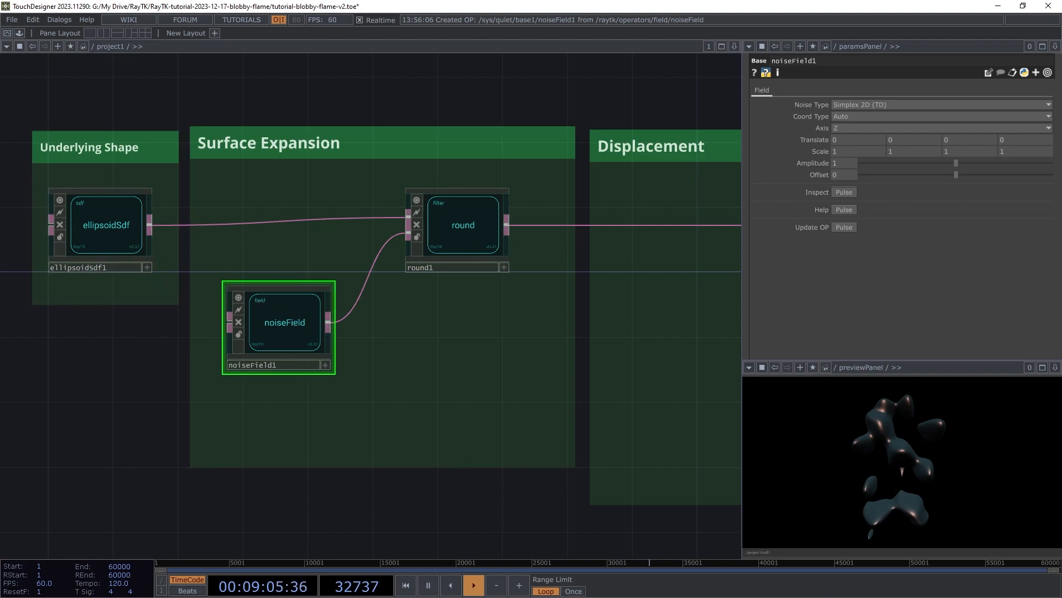
{"action": "left_click_drag", "start_coordinate": [956, 164], "coordinate": [891, 165]}
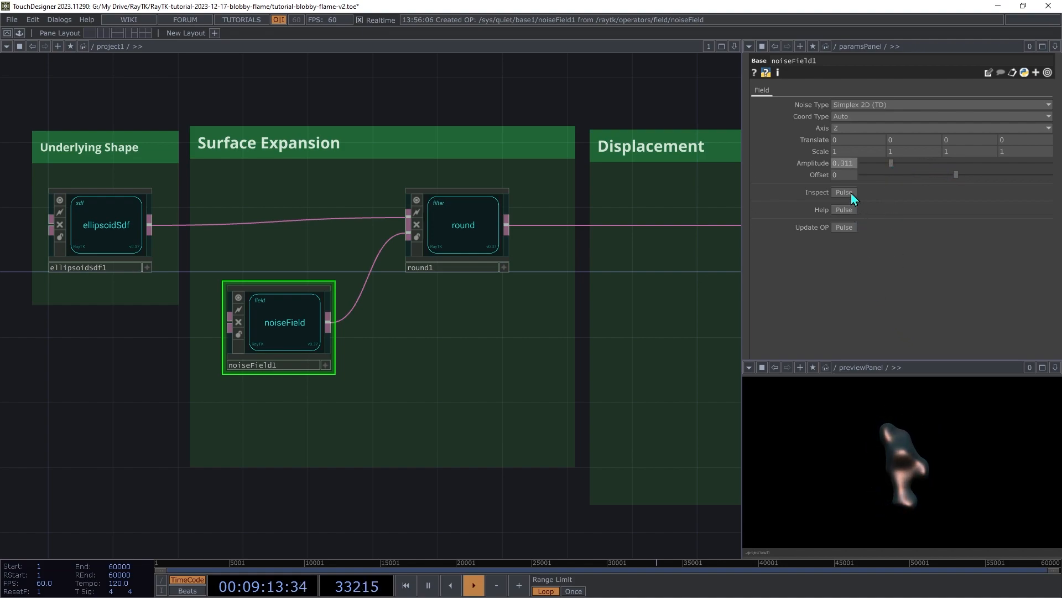
{"action": "key", "text": "BackSpace"}
{"action": "middle_click_drag", "start_coordinate": [838, 177], "coordinate": [843, 156]}
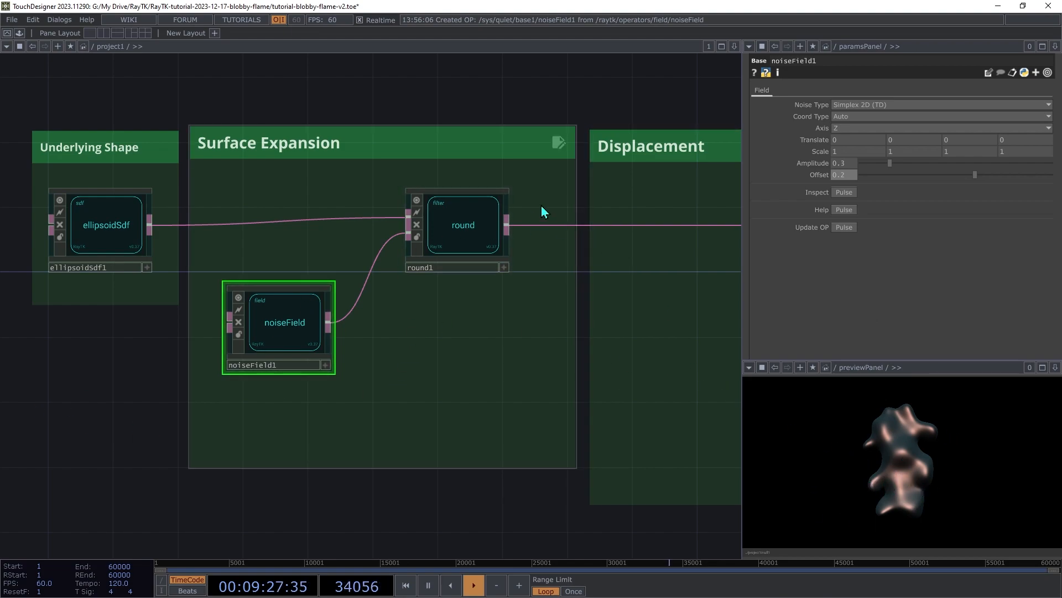
- Try shifting the noiseField pattern through its Translate values, including Y at 0.2, and return them to 0
{"action": "left_click", "coordinate": [462, 233]}
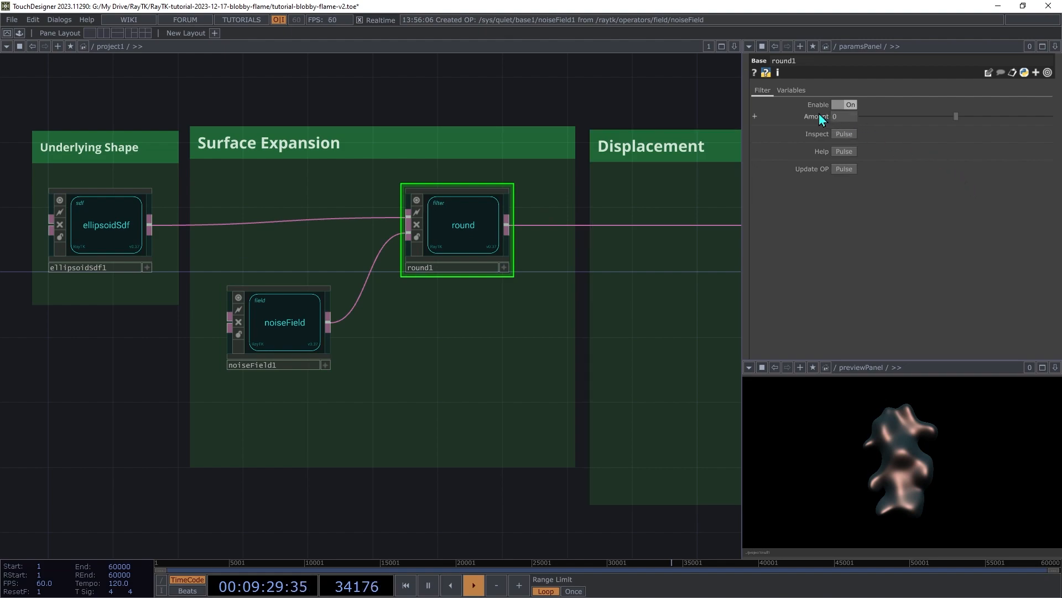
{"action": "left_click", "coordinate": [303, 309]}
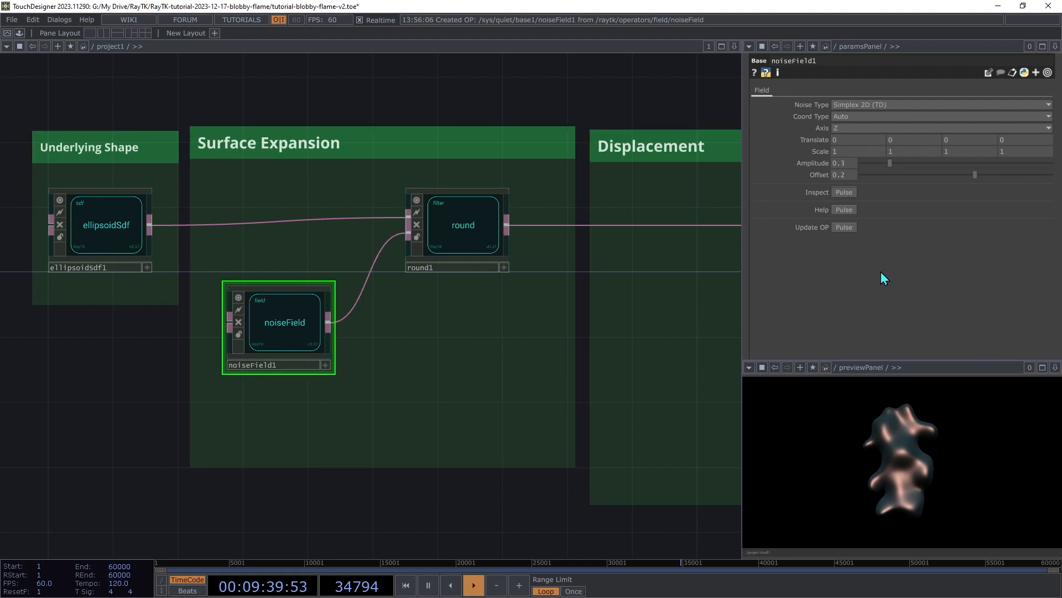
{"action": "middle_click_drag", "start_coordinate": [846, 145], "coordinate": [900, 129]}
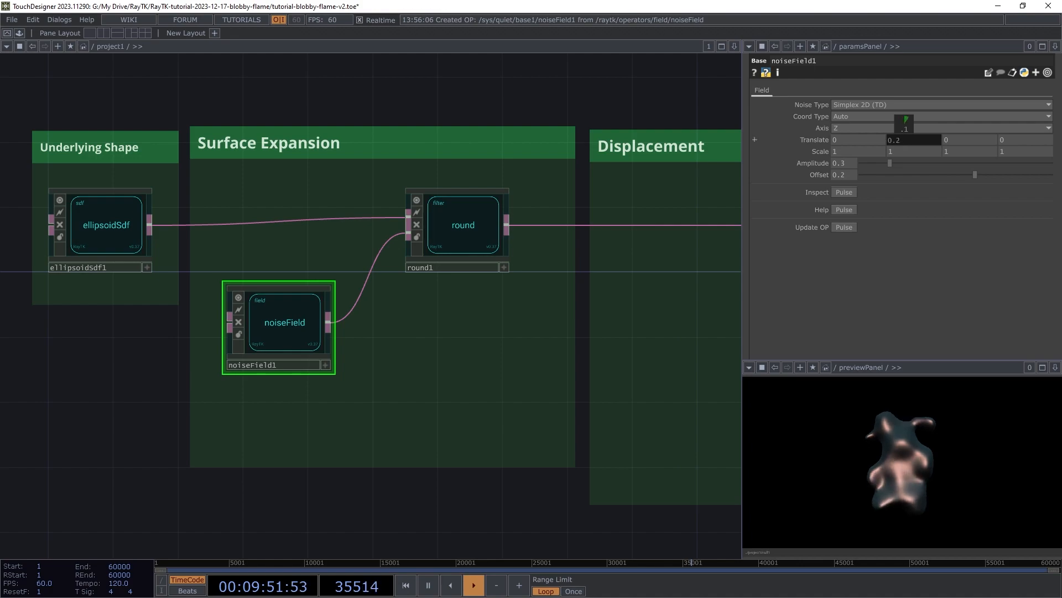
{"action": "mouse_move", "coordinate": [964, 142]}
{"action": "middle_mouse_down"}
{"action": "mouse_move", "coordinate": [965, 118]}
{"action": "mouse_move", "coordinate": [961, 142]}
{"action": "middle_mouse_up"}
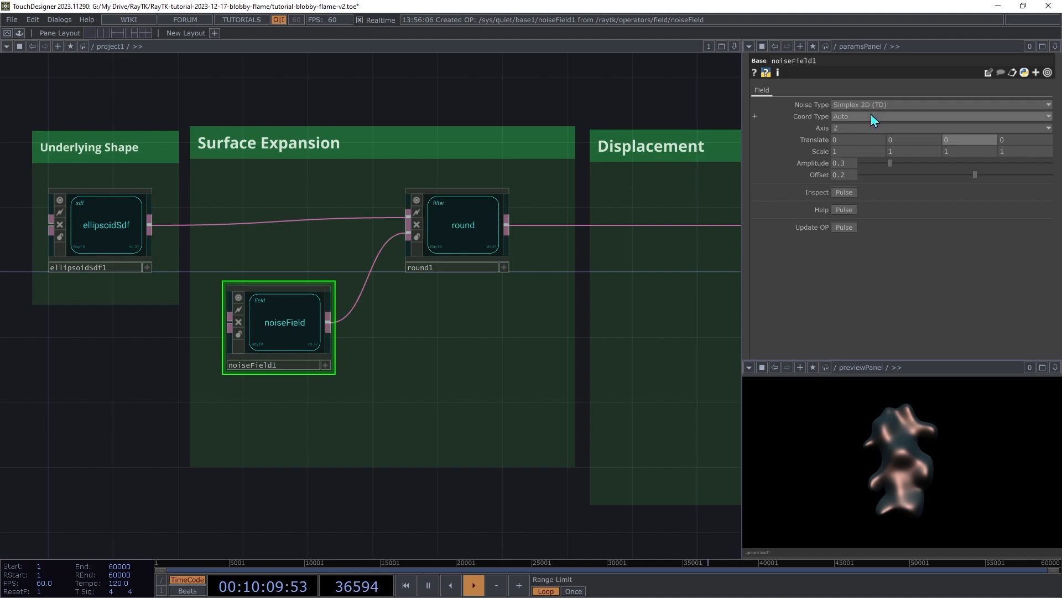
- Open the round operator in the RayTK Inspector and examine how the 2D noise shapes its surface from several sides
{"action": "left_click", "coordinate": [469, 236]}
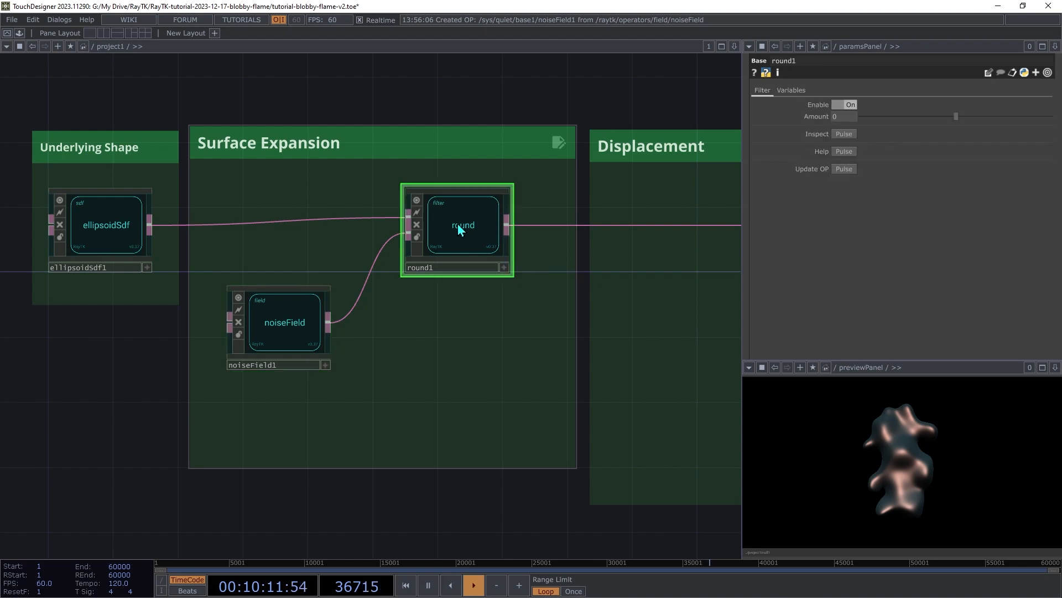
{"action": "left_click", "coordinate": [844, 134]}
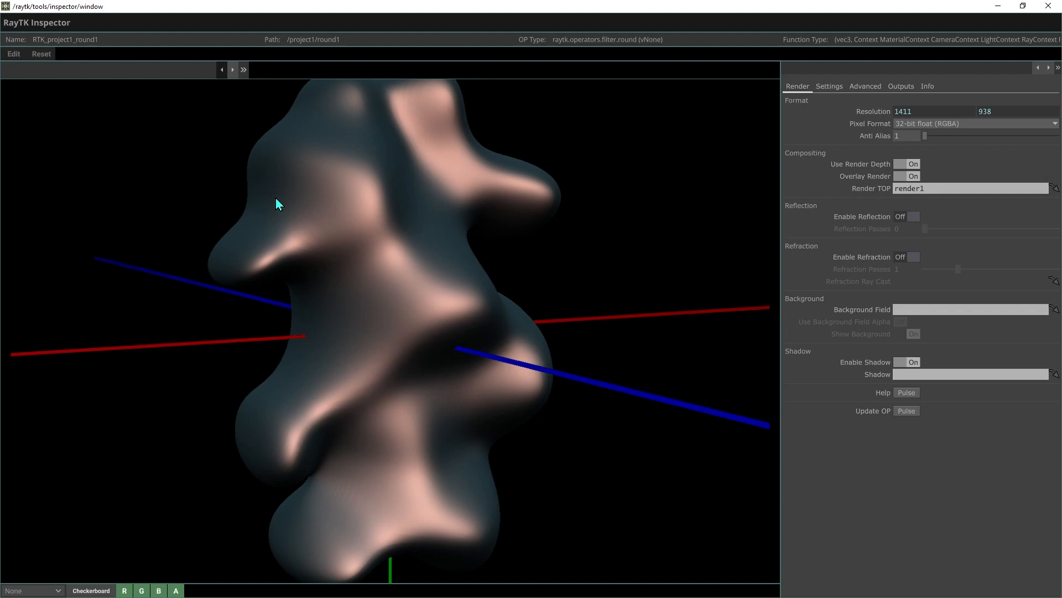
{"action": "left_click", "coordinate": [230, 70]}
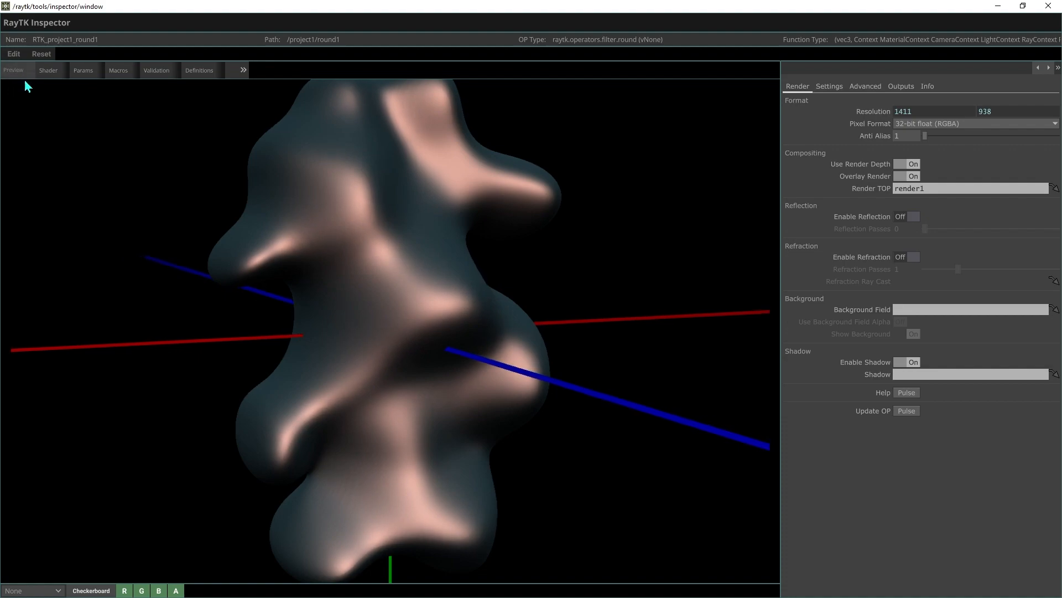
{"action": "left_click_drag", "start_coordinate": [493, 299], "coordinate": [724, 399]}
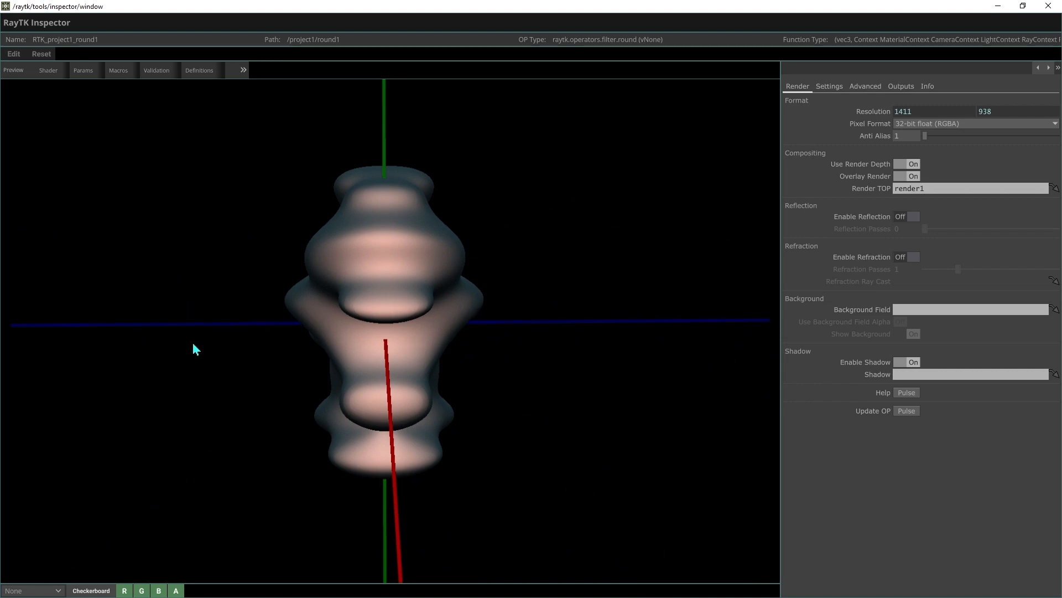
{"action": "left_click_drag", "start_coordinate": [576, 387], "coordinate": [453, 206]}
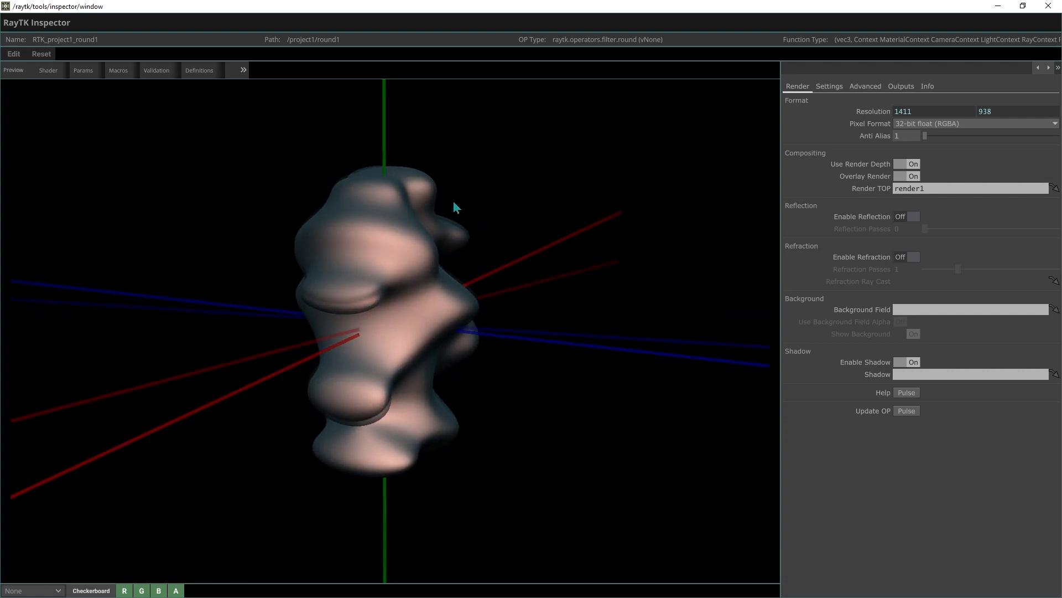
{"action": "left_click_drag", "start_coordinate": [458, 479], "coordinate": [245, 396]}
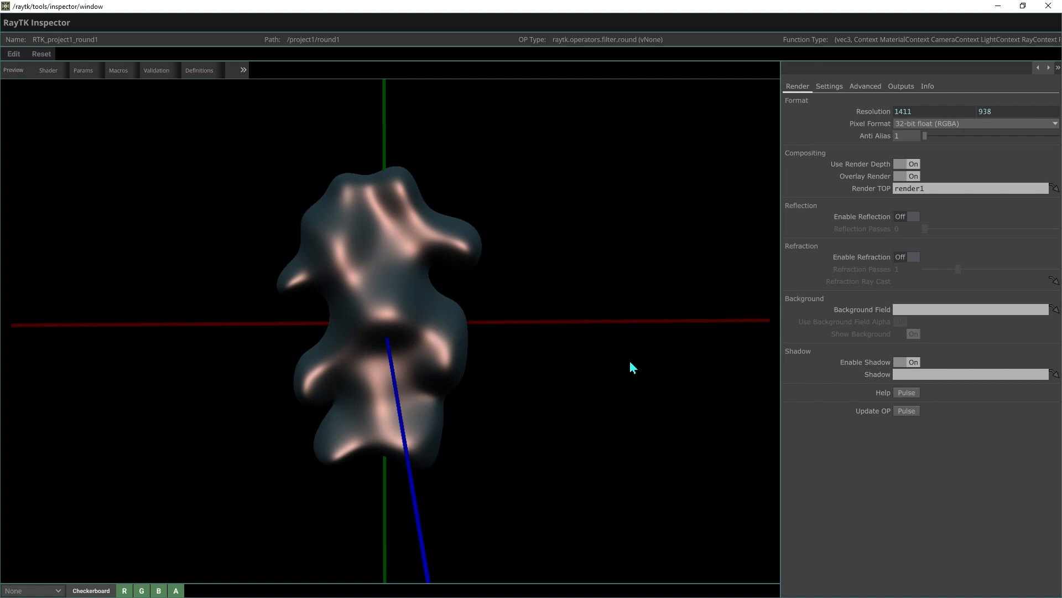
{"action": "left_click", "coordinate": [1048, 5]}
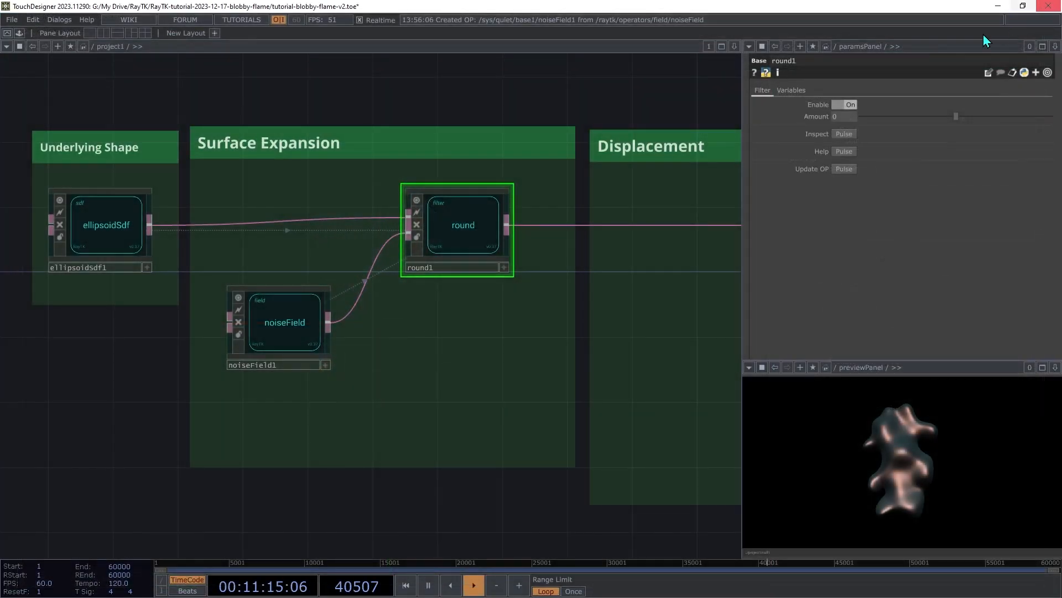
- Set the Noise Type of noiseField to Simplex 3D (TD)
{"action": "left_click", "coordinate": [275, 335]}
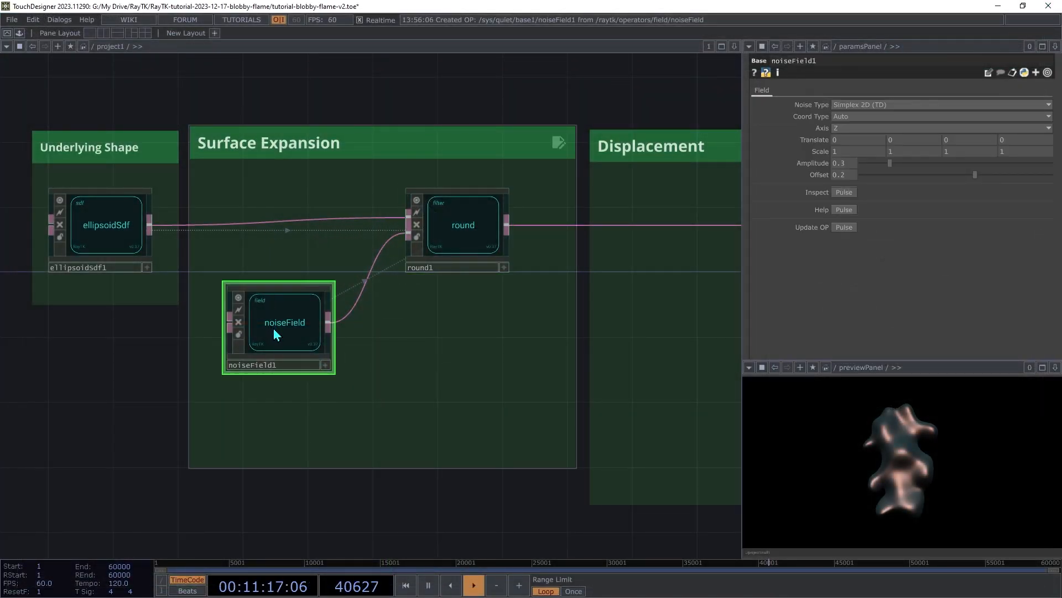
{"action": "left_click", "coordinate": [877, 105]}
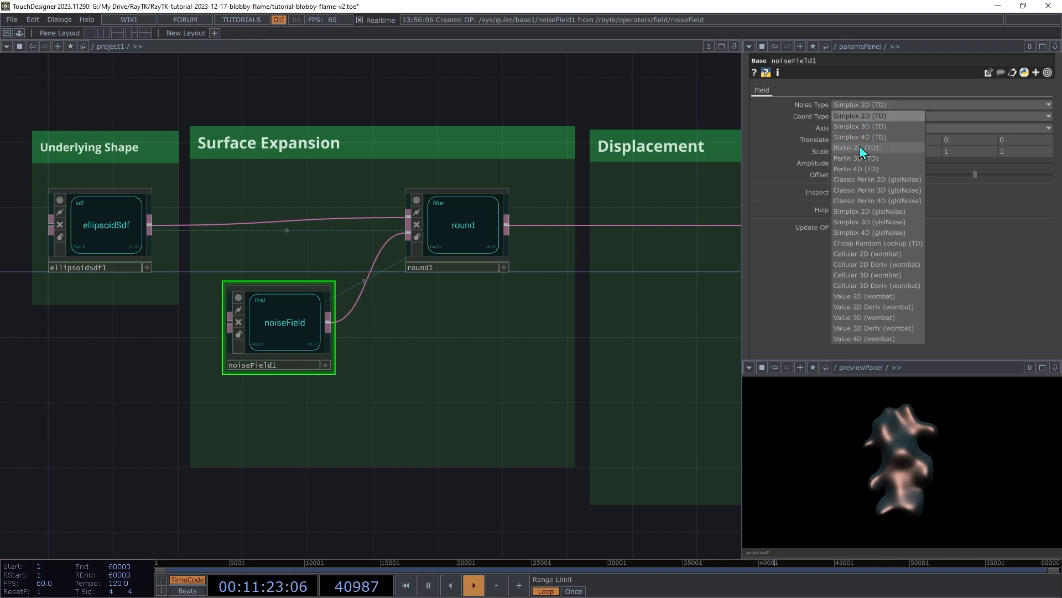
{"action": "left_click", "coordinate": [872, 127]}
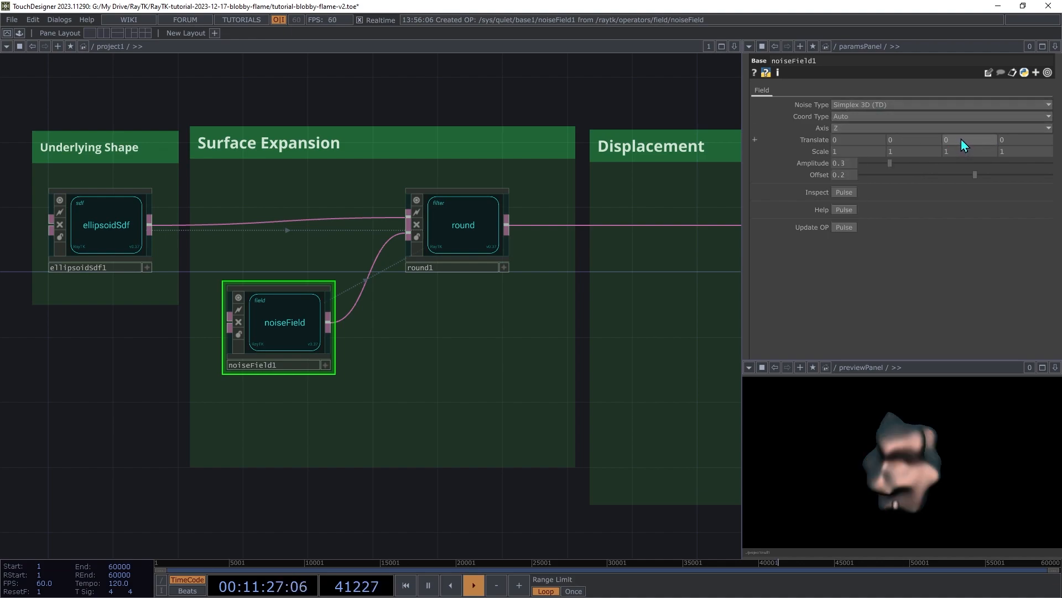
- Test the noiseField's Z translation and the Perlin 3D (TD) noise type, and return to Simplex 3D (TD)
{"action": "mouse_move", "coordinate": [964, 145]}
{"action": "middle_mouse_down"}
{"action": "mouse_move", "coordinate": [964, 117]}
{"action": "mouse_move", "coordinate": [956, 138]}
{"action": "middle_mouse_up"}
{"action": "left_click", "coordinate": [890, 107]}
{"action": "left_click", "coordinate": [884, 158]}
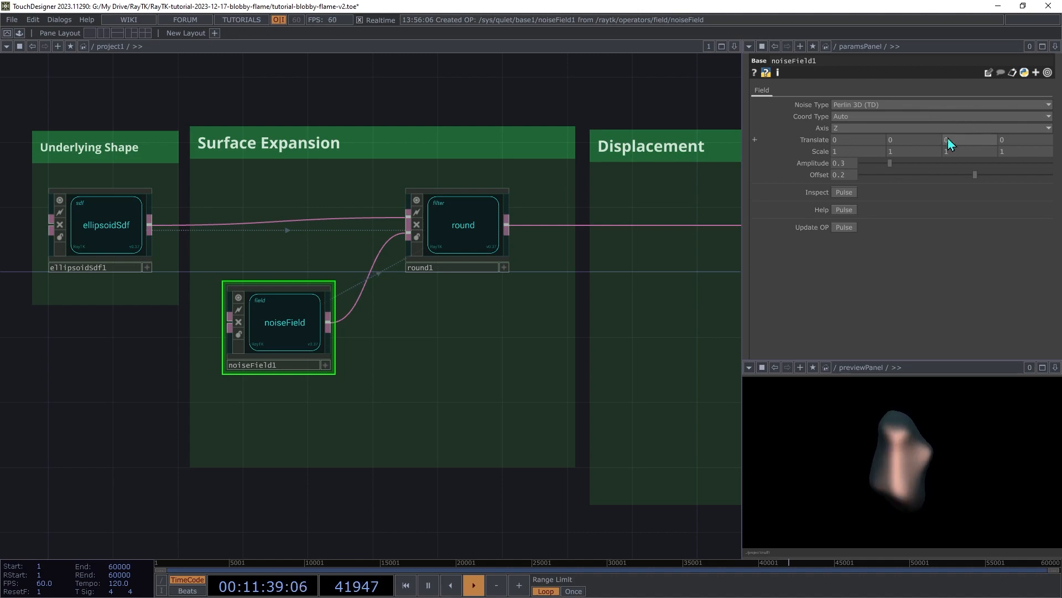
{"action": "left_click", "coordinate": [889, 105]}
{"action": "left_click", "coordinate": [876, 127]}
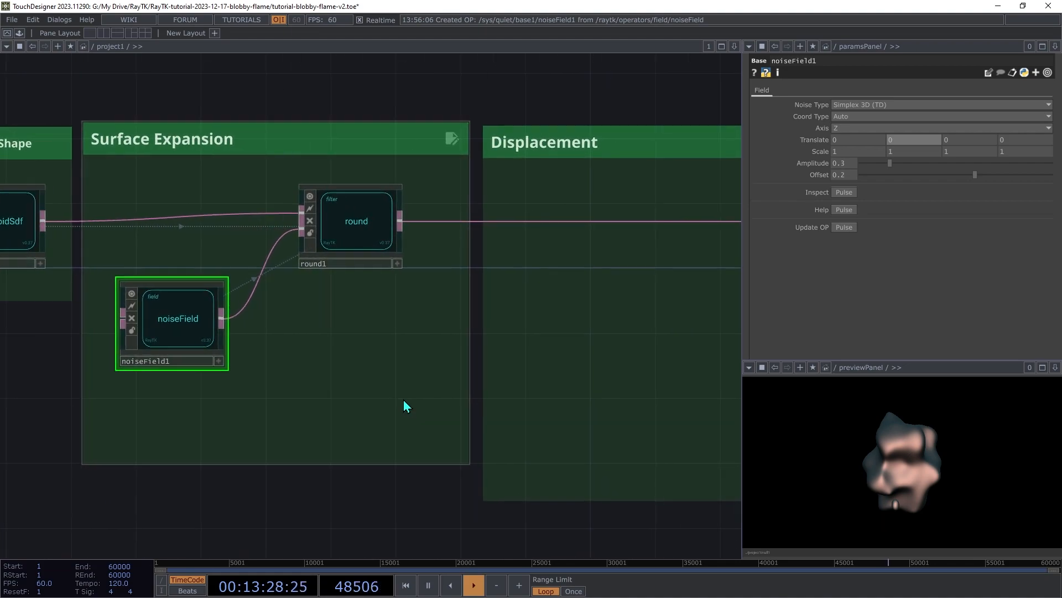
- Add a translate operator from the RayTK palette inside the Displacement section
{"action": "scroll", "coordinate": [403, 400], "scroll_direction": "right", "scroll_amount": 10}
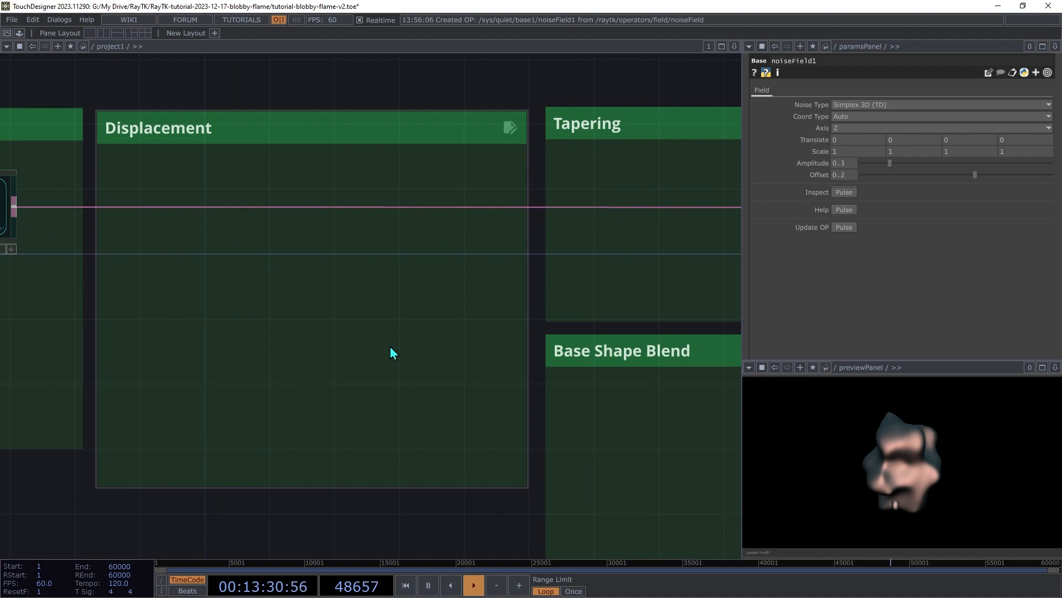
{"action": "key", "text": "alt+r"}
{"action": "type", "text": "trans"}
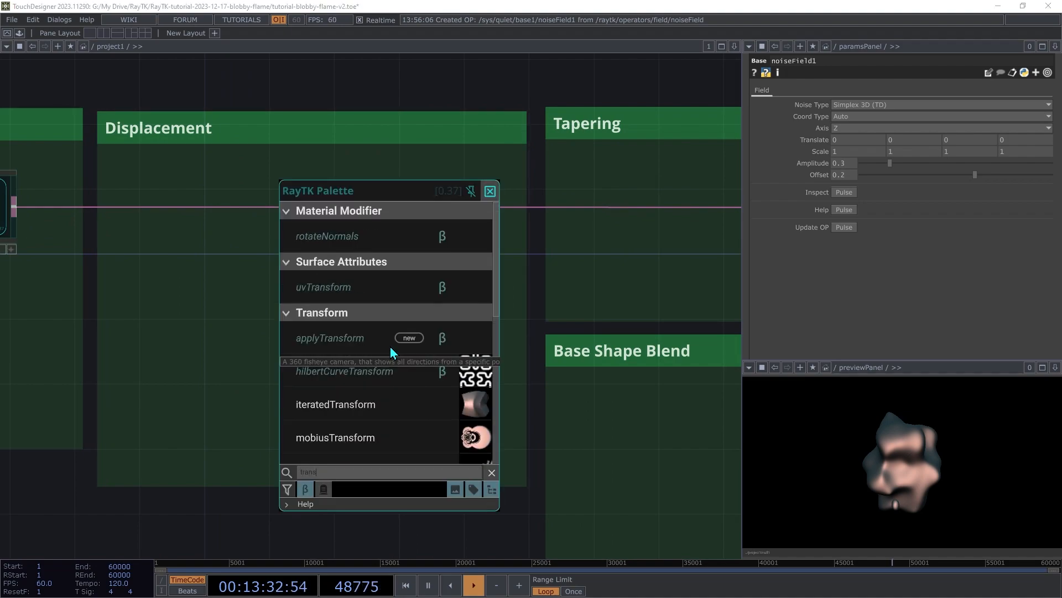
{"action": "type", "text": "l"}
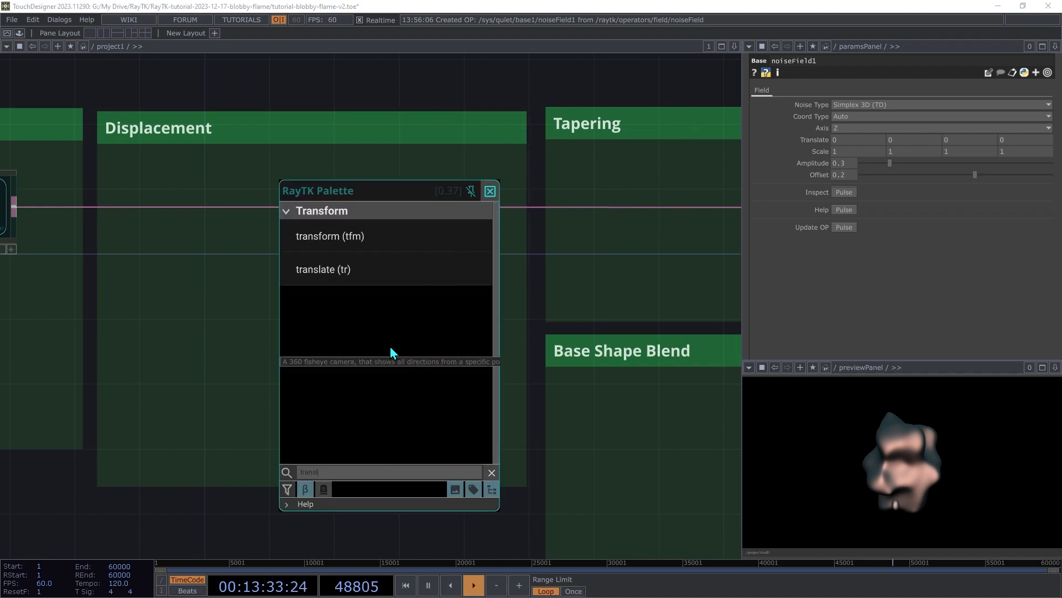
{"action": "left_click", "coordinate": [346, 283]}
{"action": "left_click", "coordinate": [402, 262]}
- Wire the translate operator between round and the renderer and line it up with the main chain
{"action": "left_click_drag", "start_coordinate": [355, 242], "coordinate": [14, 208]}
{"action": "left_click_drag", "start_coordinate": [453, 253], "coordinate": [527, 207]}
{"action": "left_click_drag", "start_coordinate": [413, 267], "coordinate": [445, 228]}
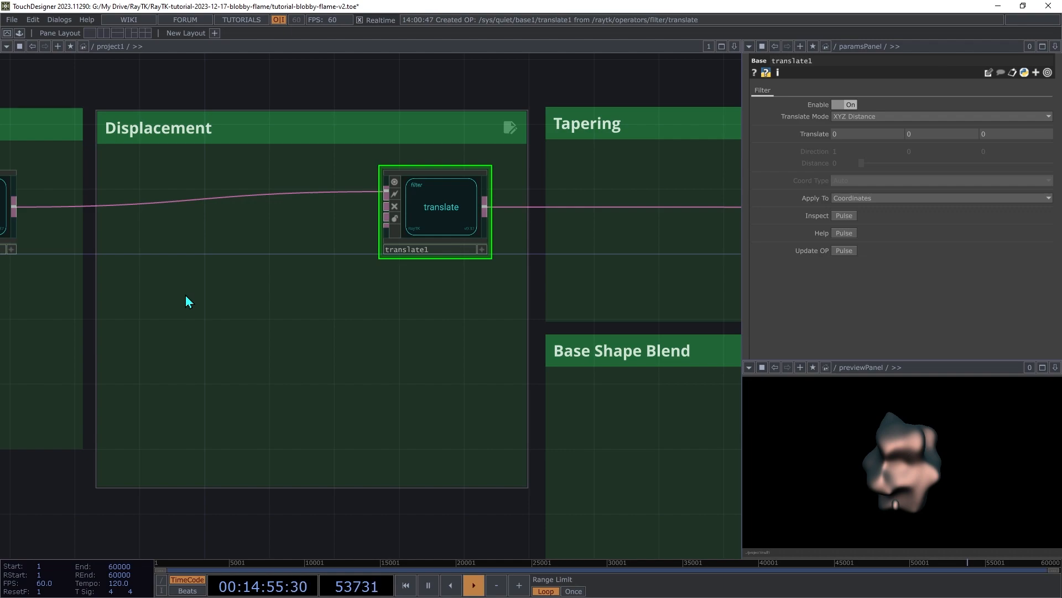
- Add a curlNoiseField operator in the Displacement section and connect it to translate's Translate Field input
{"action": "key", "text": "alt+r"}
{"action": "type", "text": "rl"}
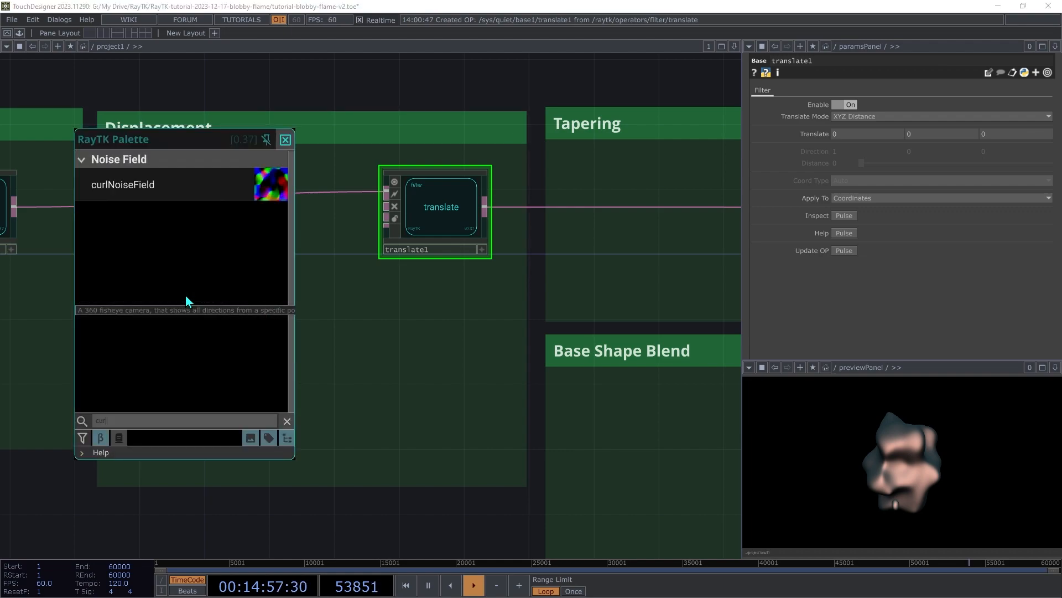
{"action": "left_click", "coordinate": [185, 195]}
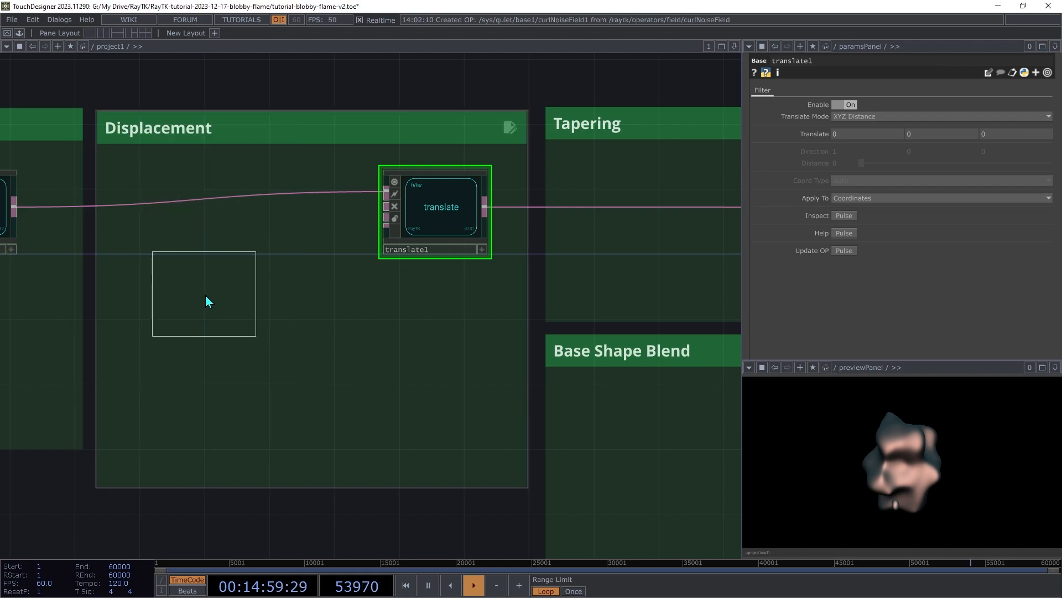
{"action": "left_click", "coordinate": [206, 299]}
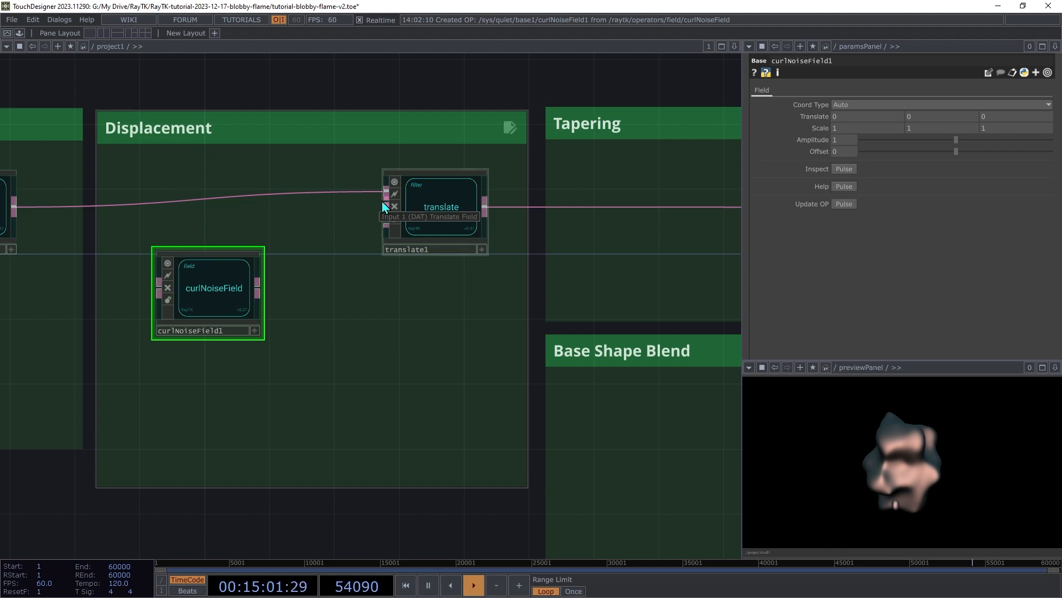
{"action": "left_click_drag", "start_coordinate": [382, 203], "coordinate": [260, 275]}
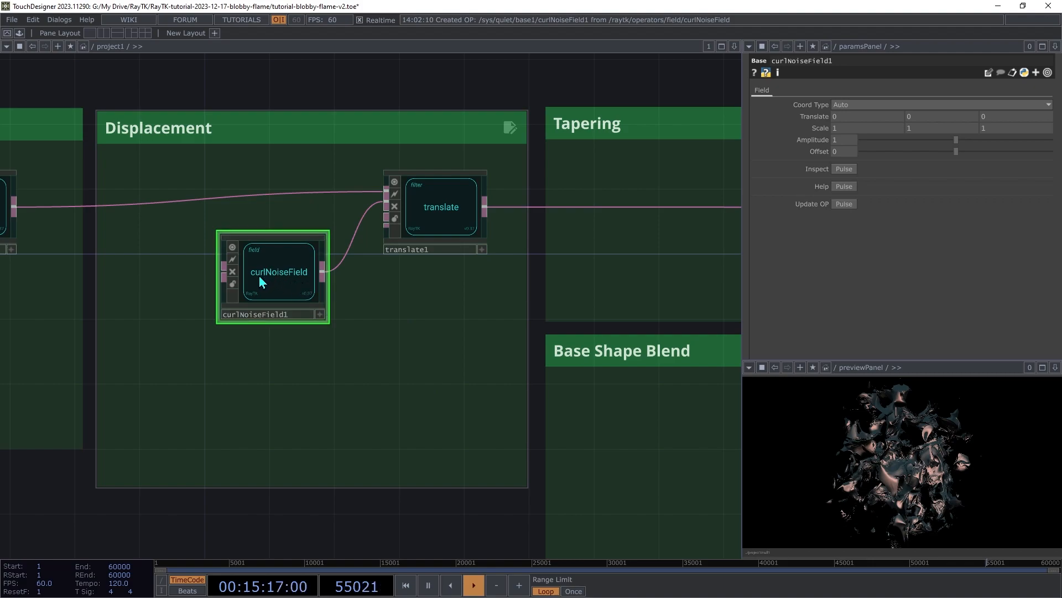
- Set the curlNoiseField's Scale to 3 on all three axes and examine the displaced surface up close in the preview
{"action": "middle_click_drag", "start_coordinate": [816, 135], "coordinate": [816, 113]}
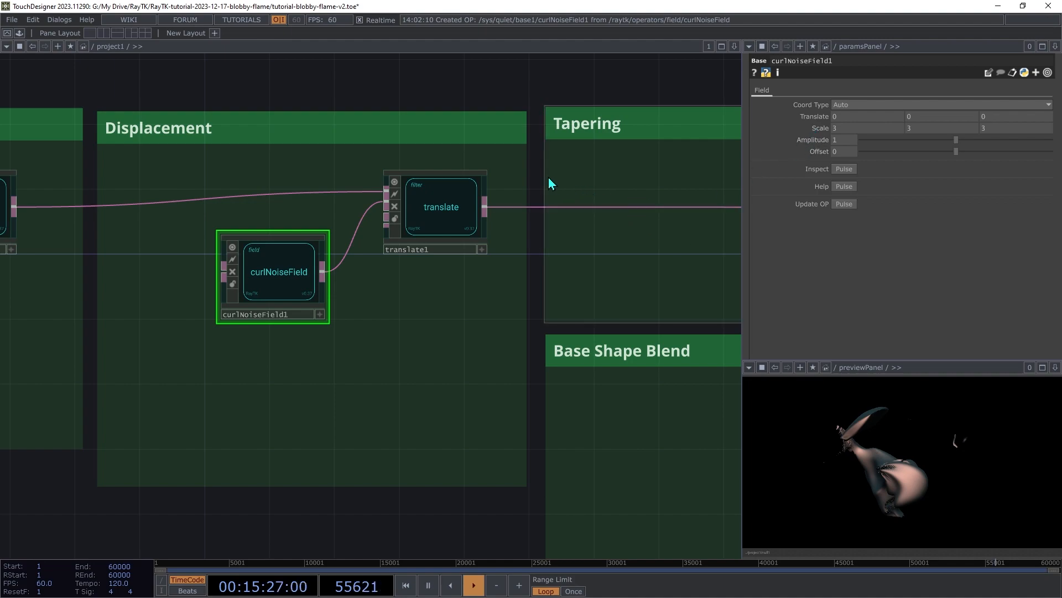
{"action": "middle_click_drag", "start_coordinate": [936, 130], "coordinate": [936, 111]}
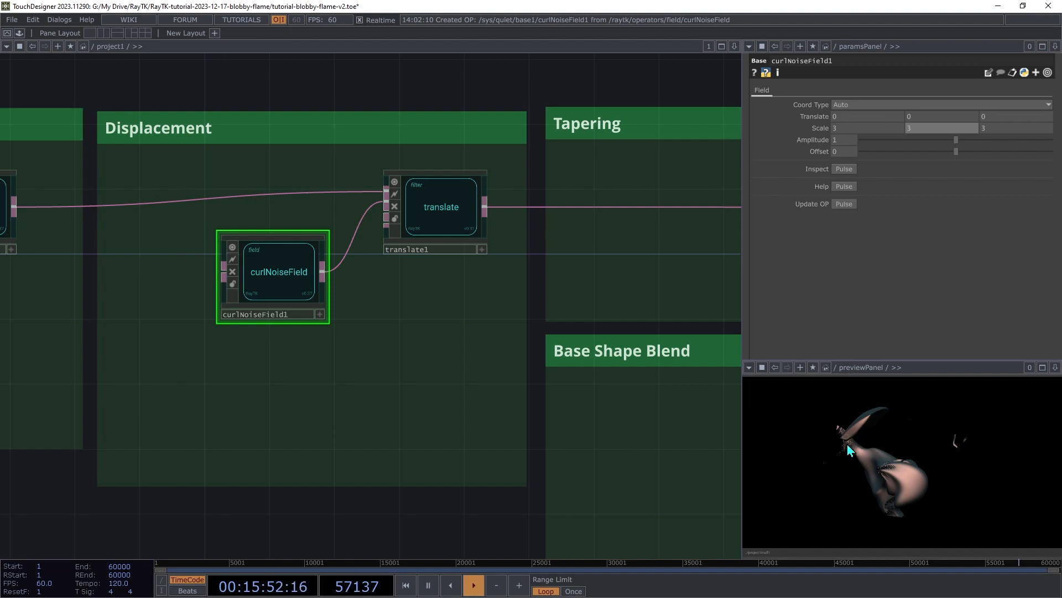
{"action": "middle_click_drag", "start_coordinate": [853, 471], "coordinate": [861, 363]}
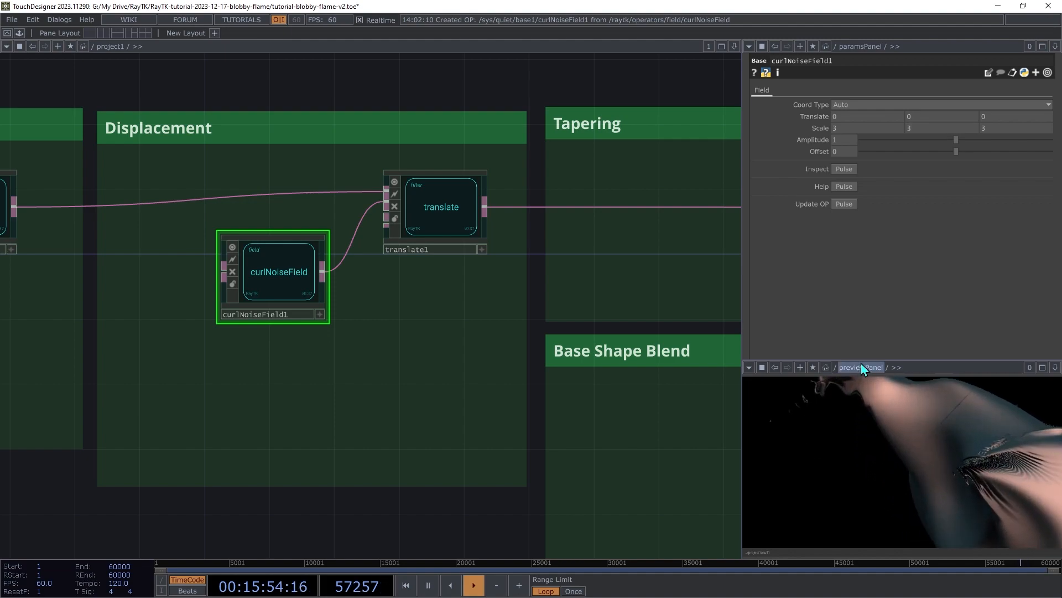
{"action": "right_click_drag", "start_coordinate": [925, 457], "coordinate": [951, 511]}
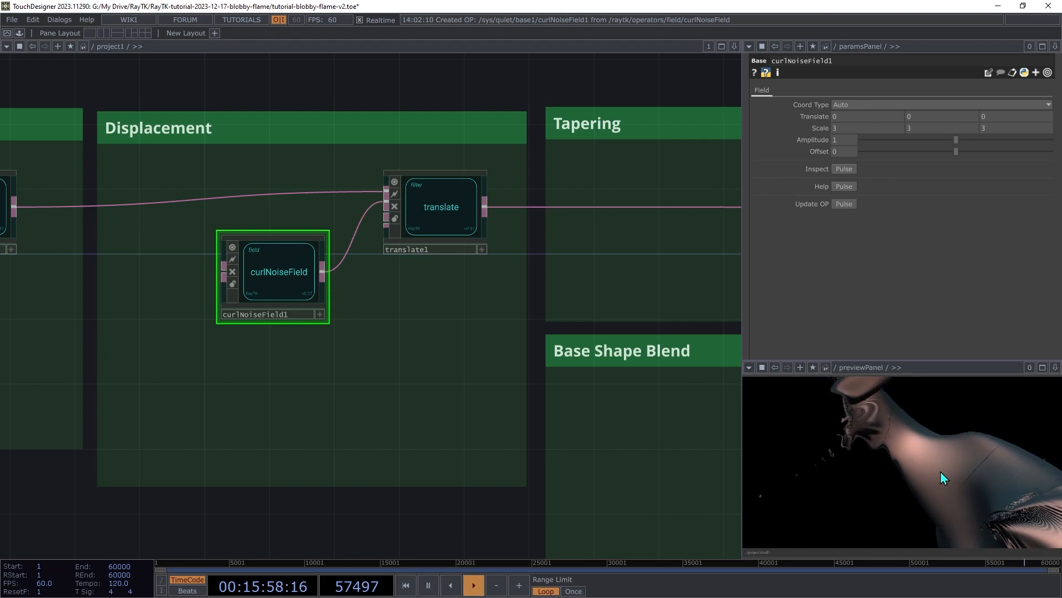
- Try lowering the curlNoiseField's Amplitude to about 0.75 and undo the change
{"action": "key", "text": "h"}
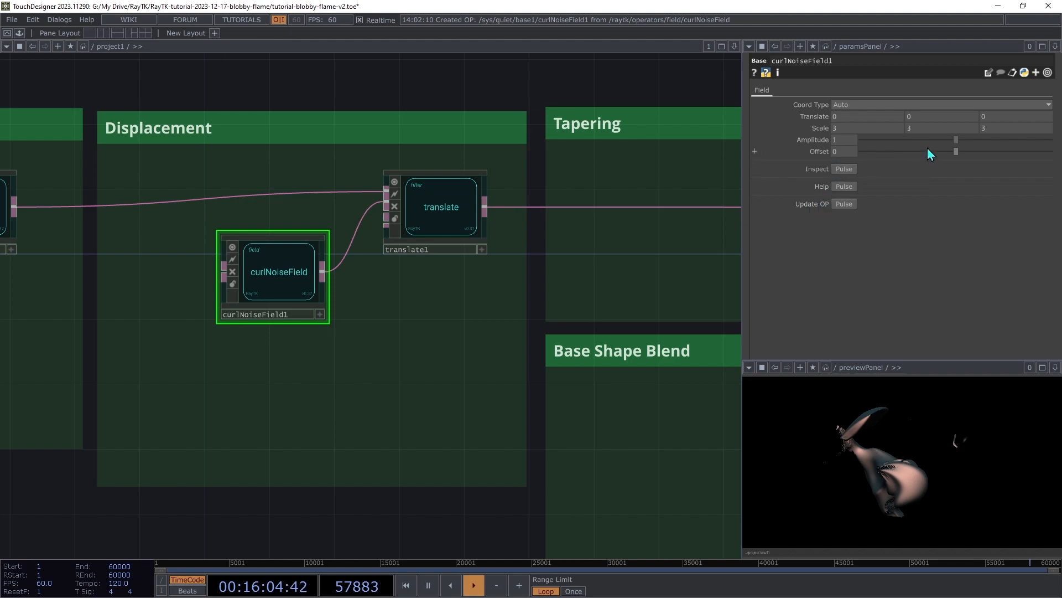
{"action": "left_click_drag", "start_coordinate": [955, 142], "coordinate": [932, 169]}
{"action": "left_click_drag", "start_coordinate": [854, 172], "coordinate": [922, 207]}
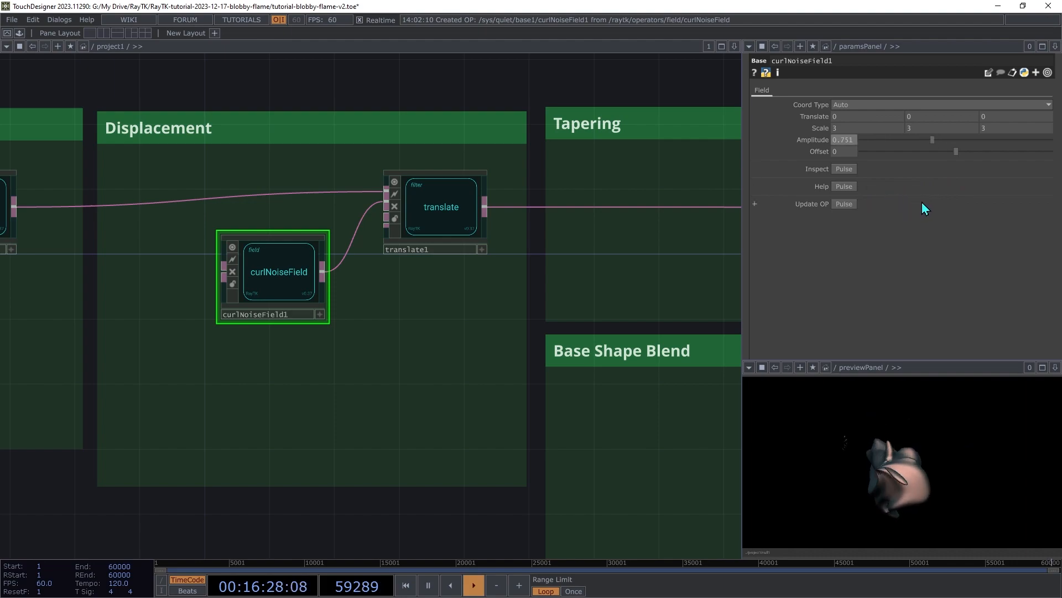
{"action": "key", "text": "ctrl+z"}
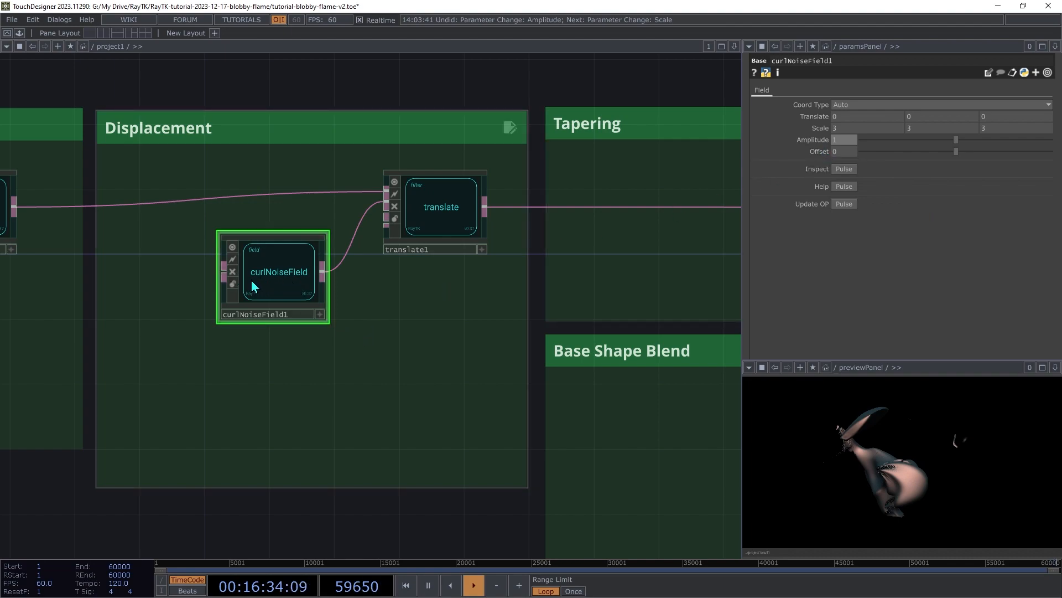
- Make room beside curlNoiseField, add a Rescale Field operator after it, and connect it to translate's field input
{"action": "left_click_drag", "start_coordinate": [265, 279], "coordinate": [162, 270]}
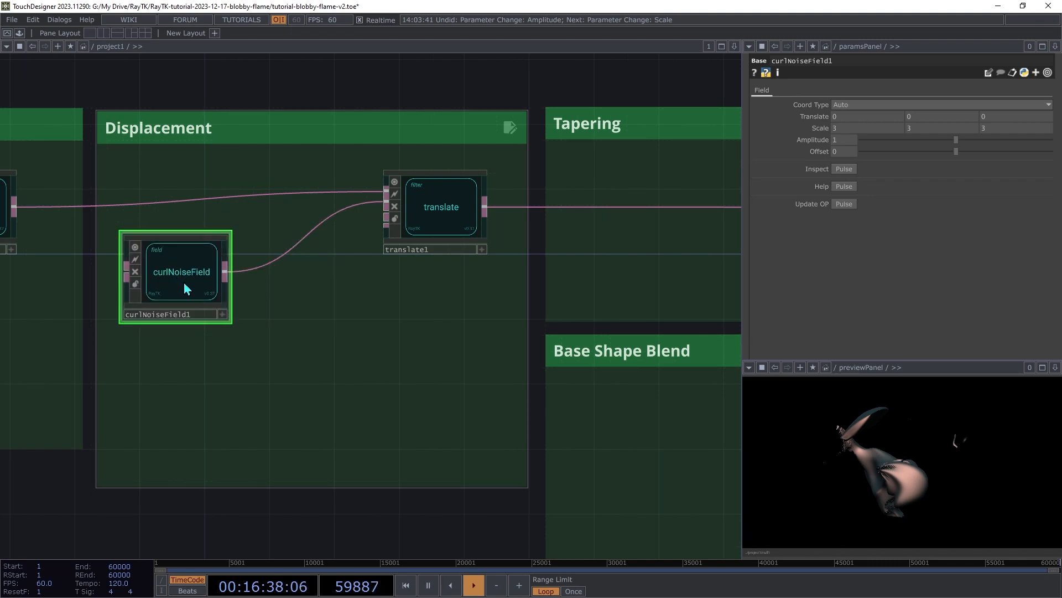
{"action": "right_click", "coordinate": [356, 306]}
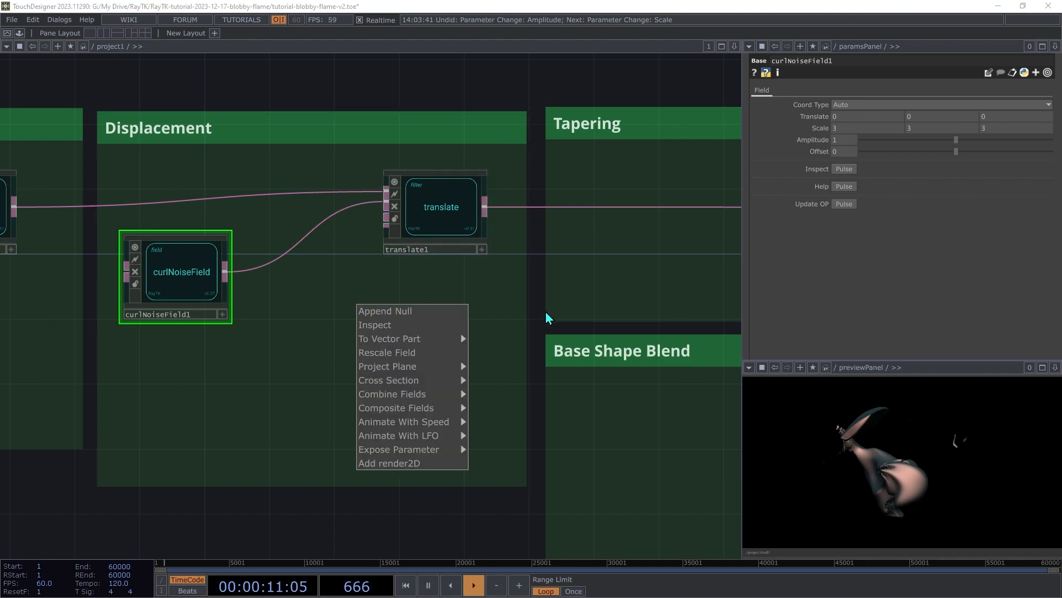
{"action": "left_click", "coordinate": [393, 354]}
{"action": "left_click_drag", "start_coordinate": [367, 287], "coordinate": [321, 284]}
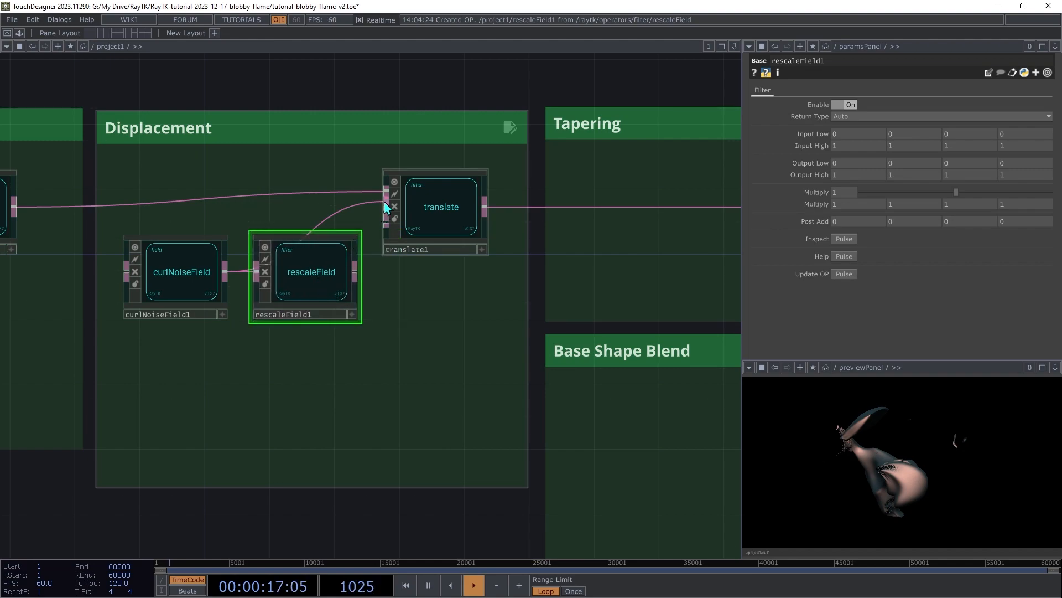
{"action": "left_click_drag", "start_coordinate": [386, 203], "coordinate": [408, 290]}
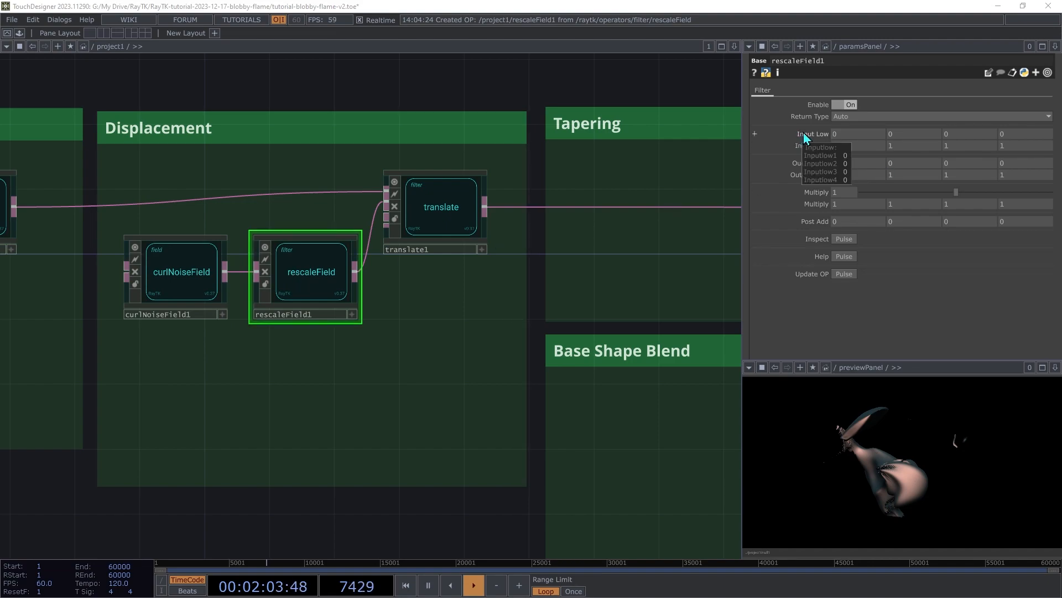
- Set the rescaleField's Input Low to -1 on all components and its first three Output High values to 0, 1 and 0
{"action": "middle_click_drag", "start_coordinate": [804, 133], "coordinate": [794, 122]}
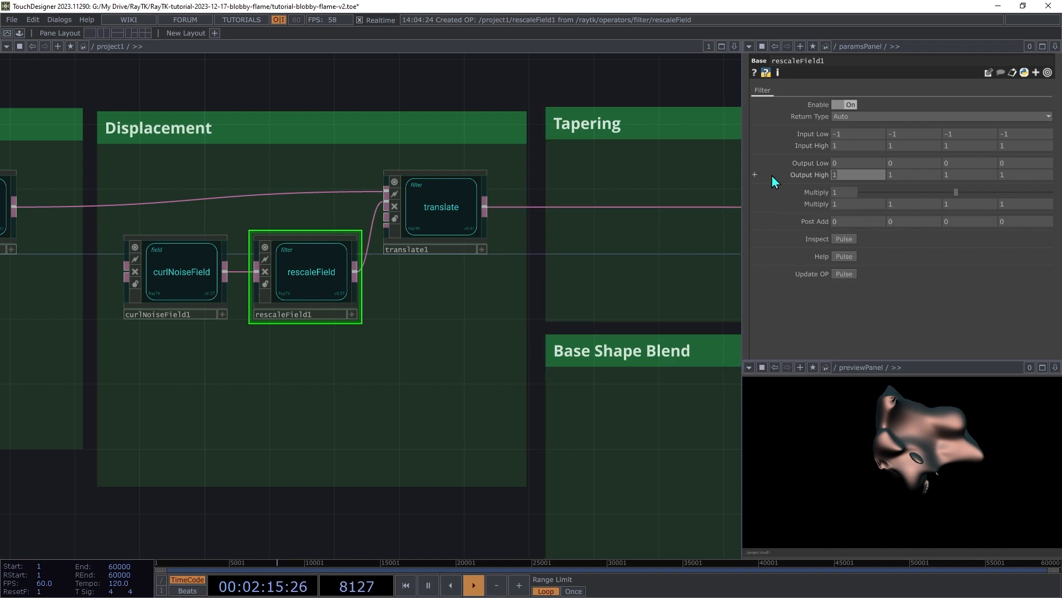
{"action": "key", "text": "Tab"}
{"action": "type", "text": "0"}
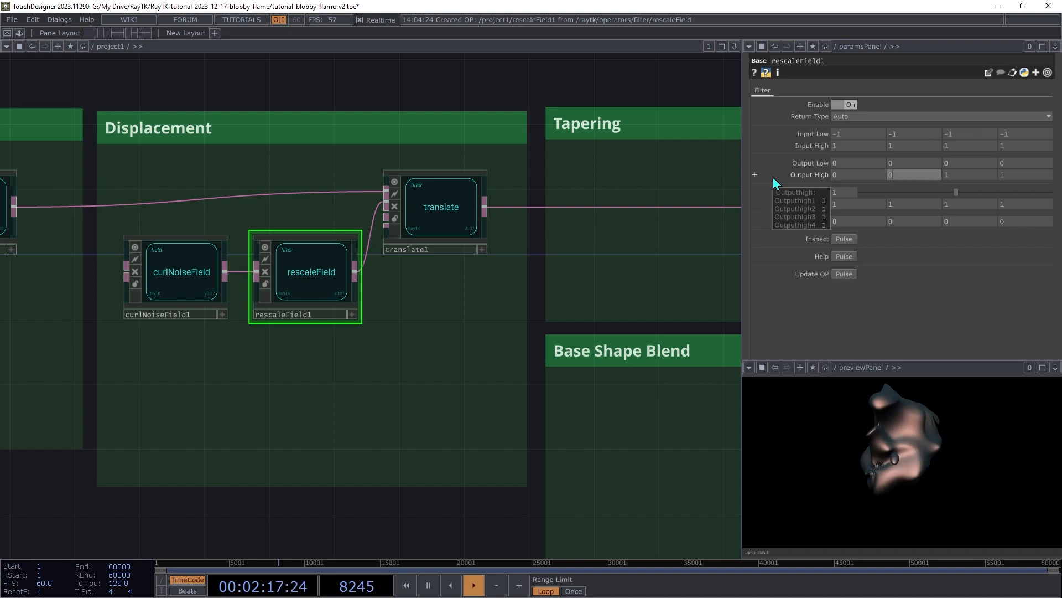
{"action": "key", "text": "Tab"}
{"action": "type", "text": "0"}
{"action": "key", "text": "shift+Tab"}
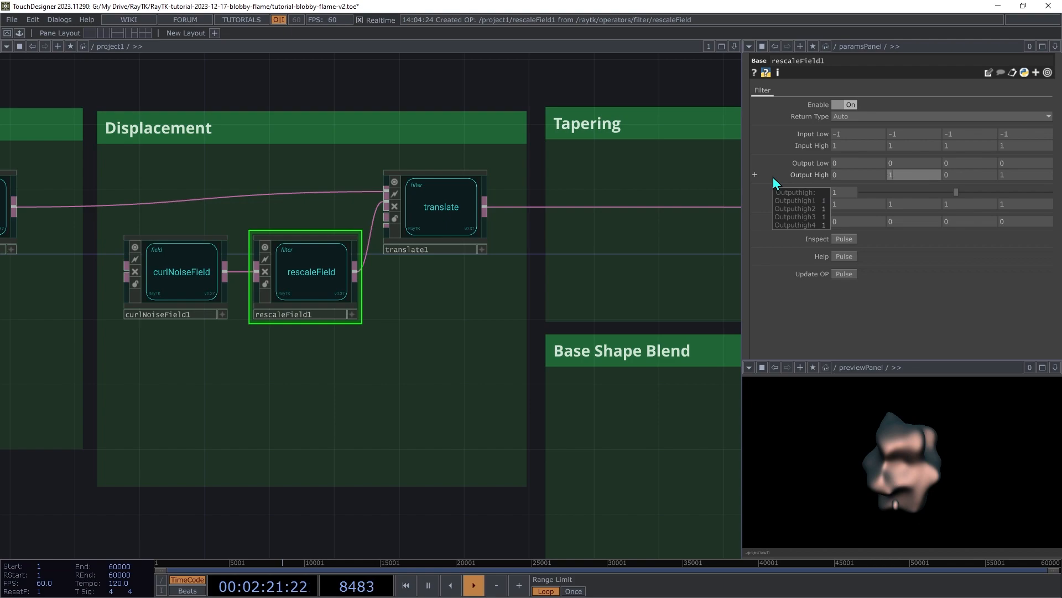
{"action": "type", "text": "1"}
{"action": "key", "text": "Tab"}
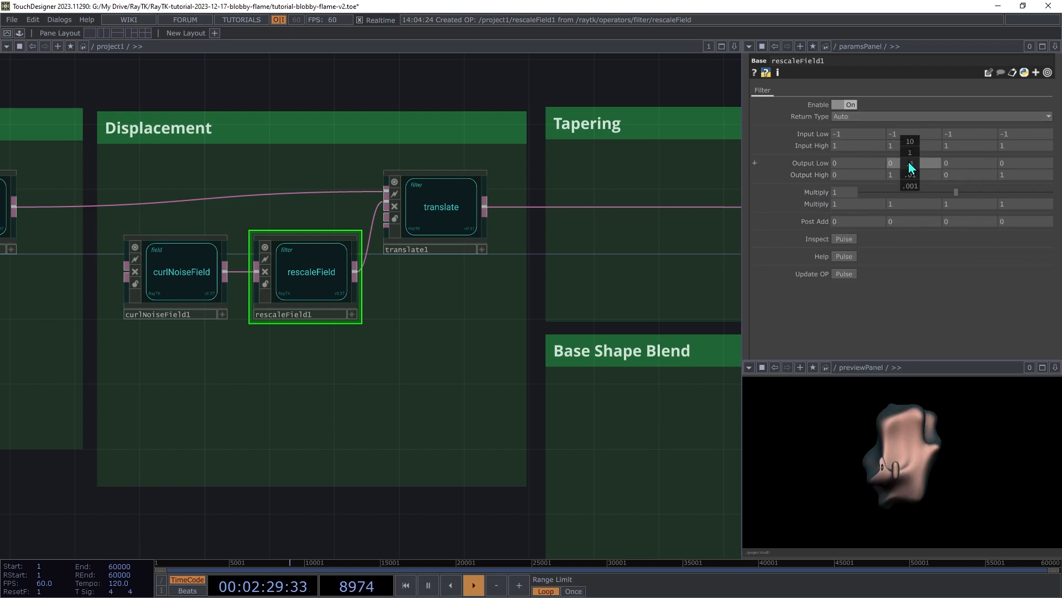
- Set the rescaleField's second-component output range to -0.3 for Output Low and 1.4 for Output High
{"action": "middle_click_drag", "start_coordinate": [908, 163], "coordinate": [907, 143]}
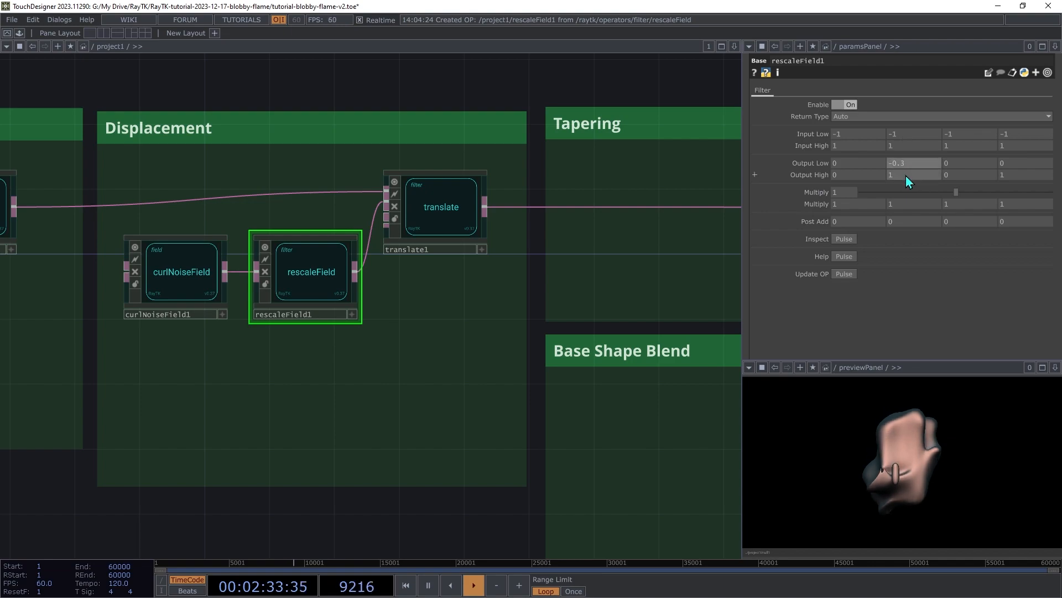
{"action": "middle_click_drag", "start_coordinate": [905, 178], "coordinate": [917, 164]}
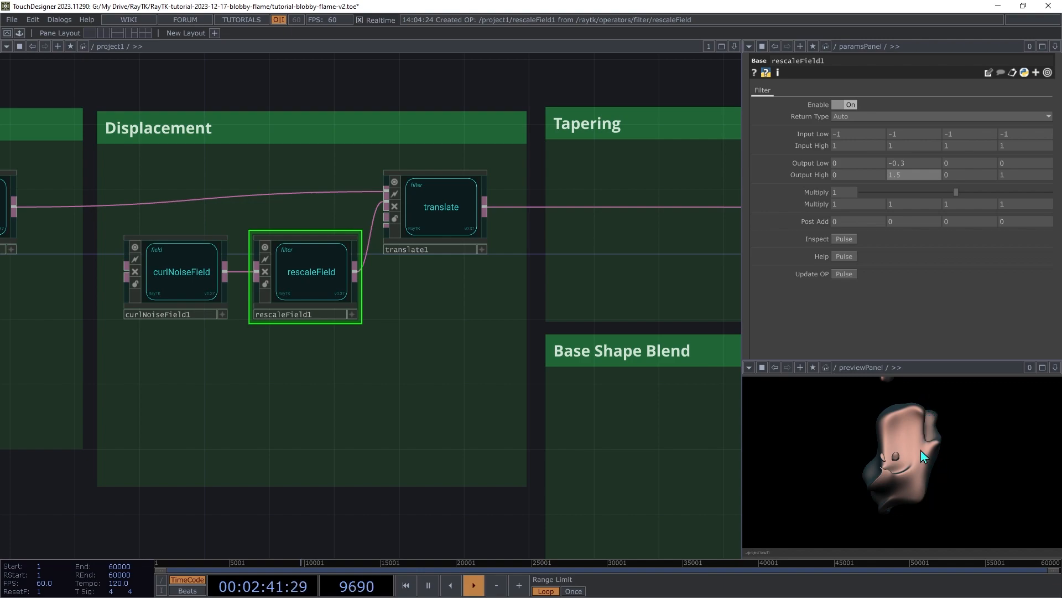
{"action": "middle_click_drag", "start_coordinate": [905, 175], "coordinate": [901, 156]}
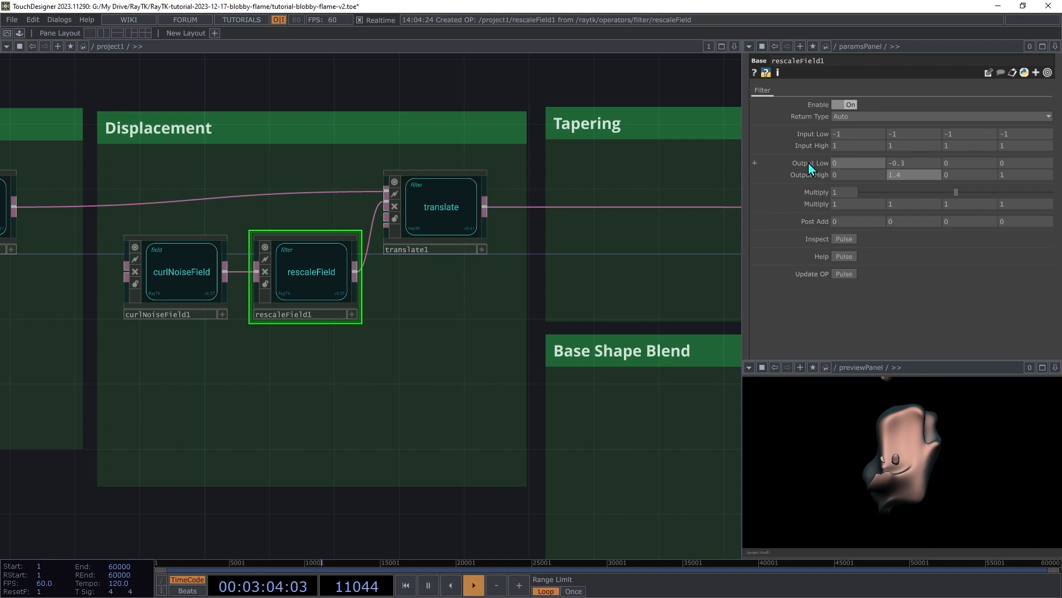
- Set the rescaleField's first and third components to -0.2 for Output Low and 0.2 for Output High
{"action": "middle_click_drag", "start_coordinate": [841, 165], "coordinate": [819, 153]}
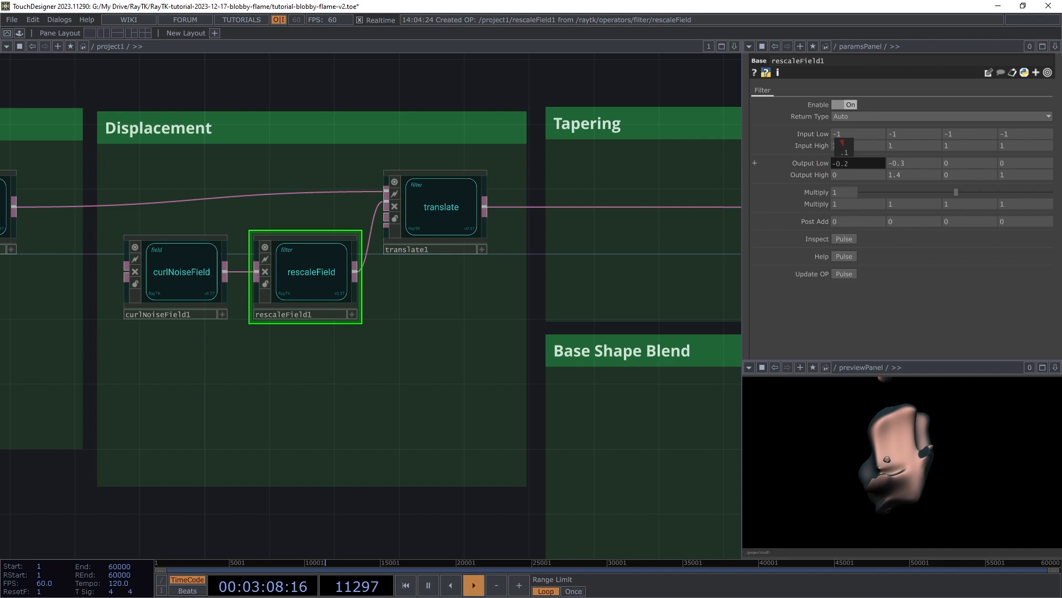
{"action": "middle_click_drag", "start_coordinate": [956, 173], "coordinate": [950, 143]}
{"action": "middle_click_drag", "start_coordinate": [841, 175], "coordinate": [849, 155]}
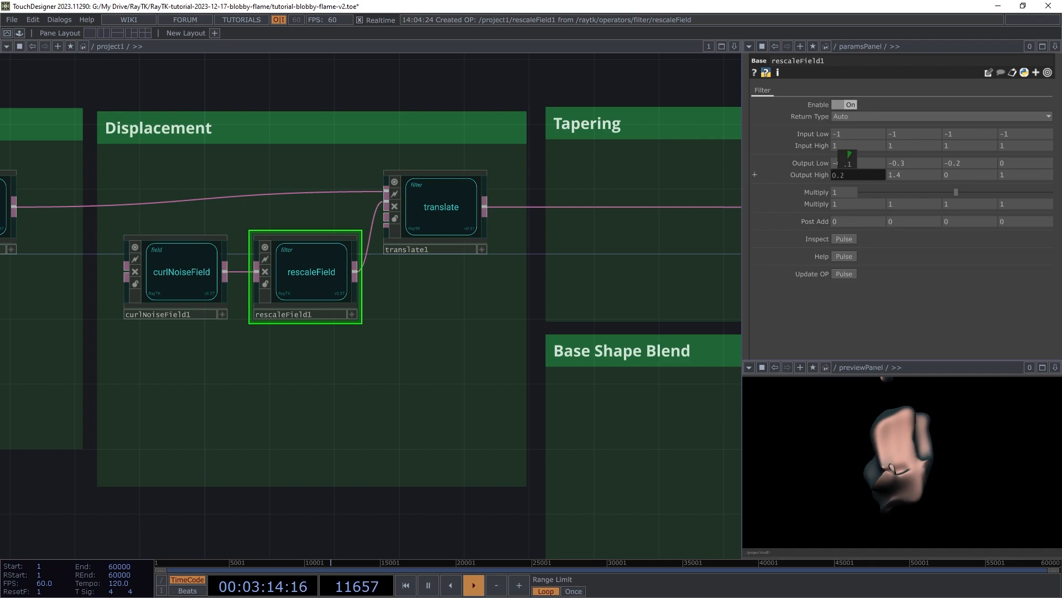
{"action": "mouse_move", "coordinate": [958, 175]}
{"action": "middle_mouse_down"}
{"action": "mouse_move", "coordinate": [954, 157]}
{"action": "mouse_move", "coordinate": [960, 182]}
{"action": "middle_mouse_up"}
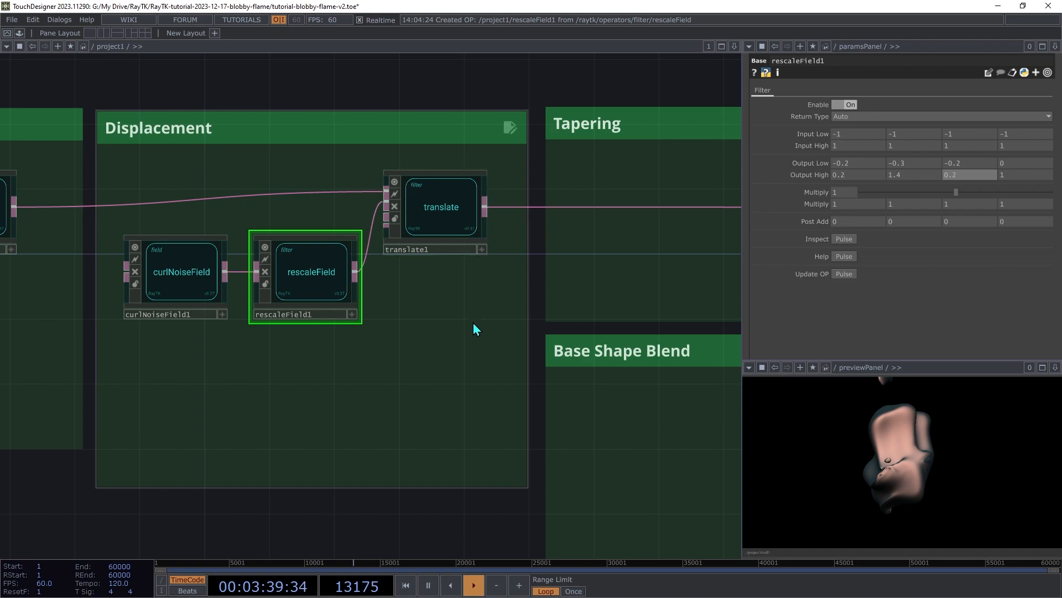
- Try shifting the curlNoiseField's Translate along Y and X in the preview, and return both values to 0
{"action": "left_click", "coordinate": [184, 292]}
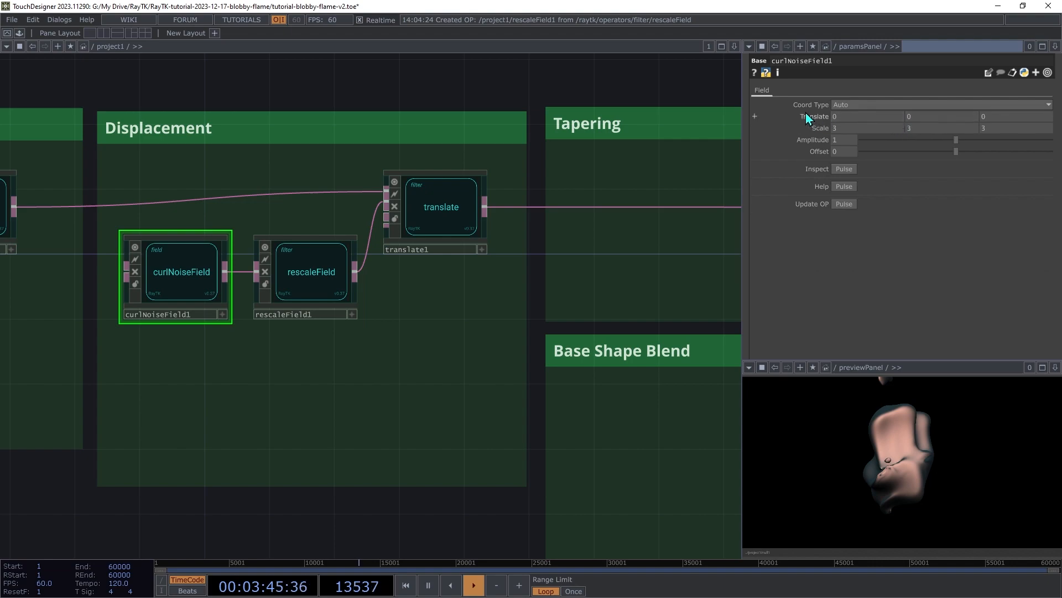
{"action": "middle_click_drag", "start_coordinate": [923, 118], "coordinate": [953, 114]}
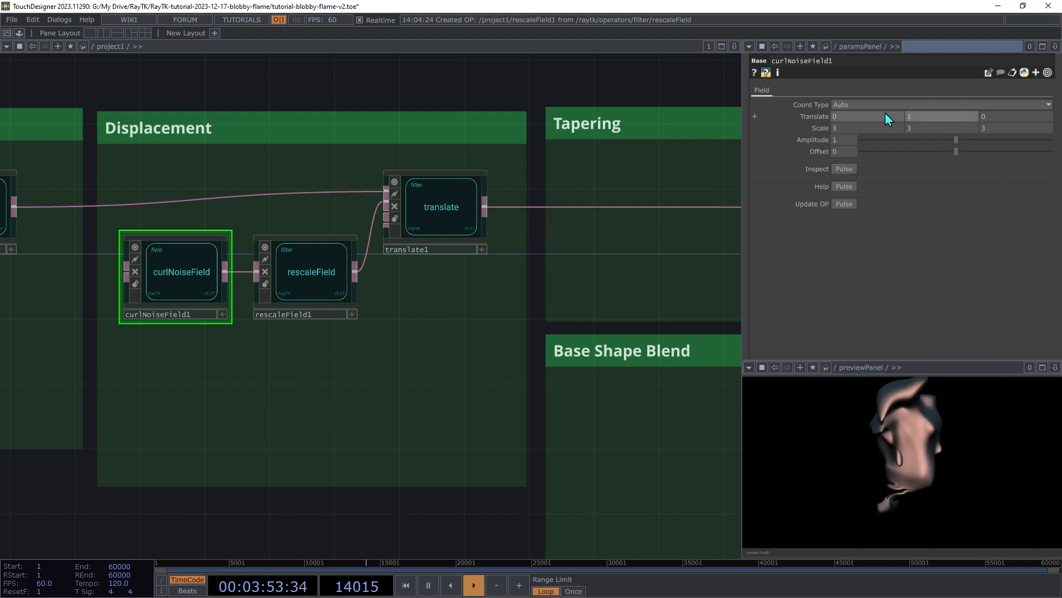
{"action": "middle_click_drag", "start_coordinate": [847, 116], "coordinate": [854, 103]}
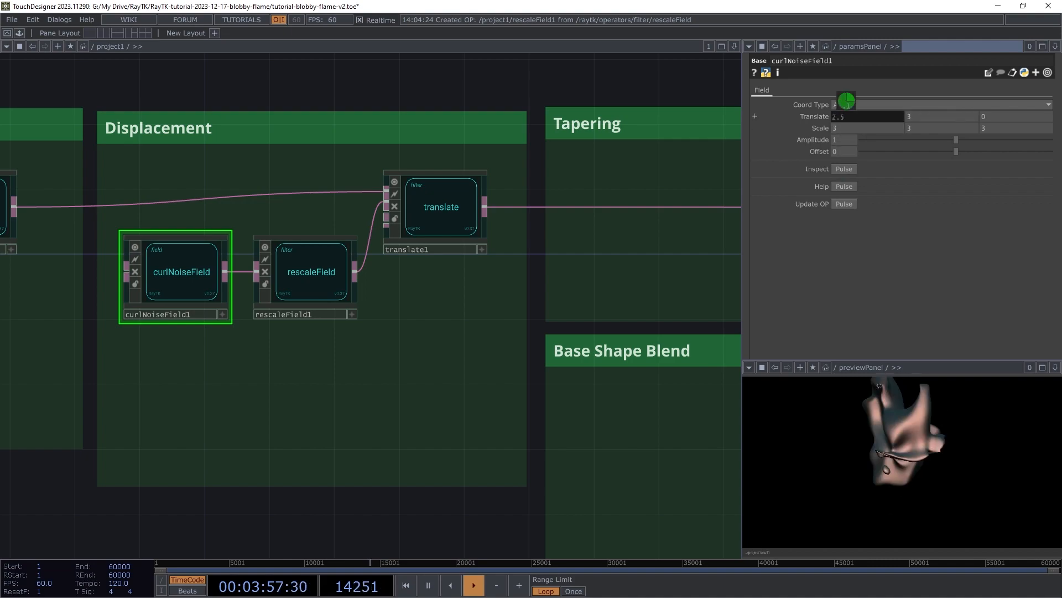
{"action": "middle_click_drag", "start_coordinate": [847, 101], "coordinate": [846, 101]}
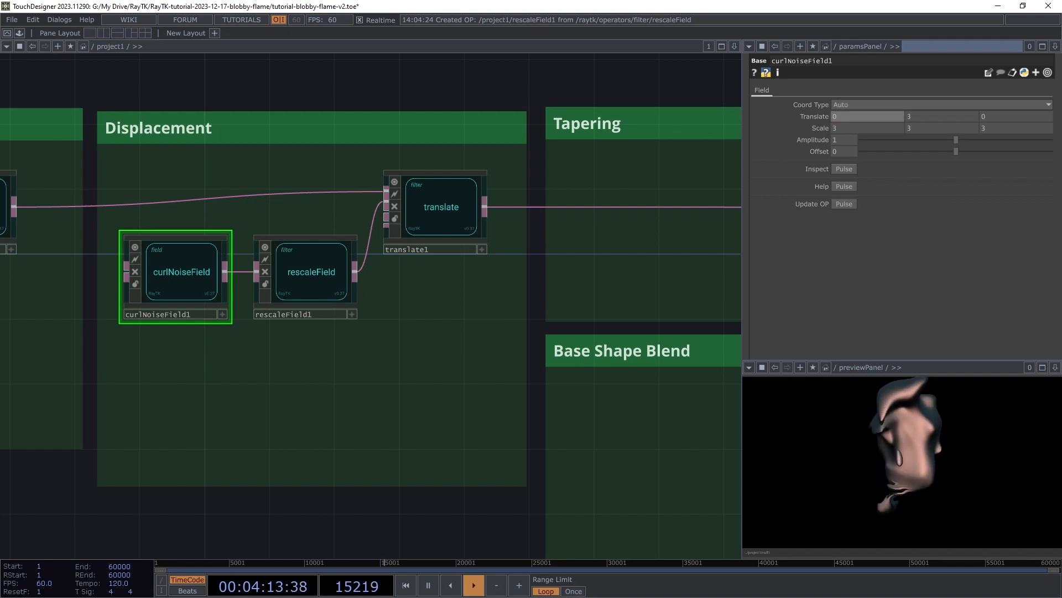
{"action": "middle_click_drag", "start_coordinate": [955, 117], "coordinate": [945, 101]}
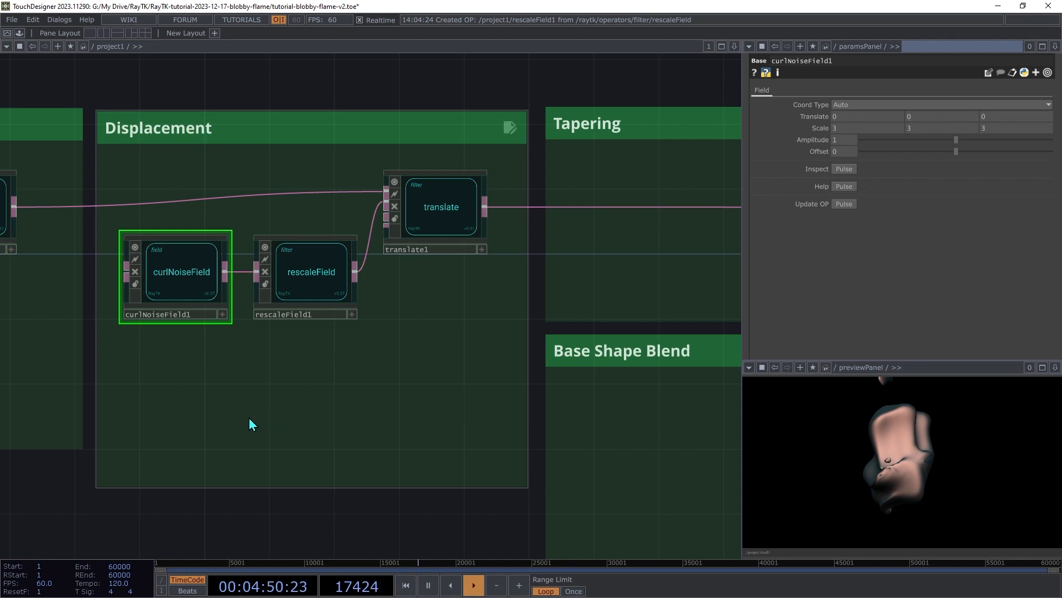
- Add a noiseField operator below curlNoiseField and connect it to rescaleField in place of curlNoiseField
{"action": "key", "text": "alt+r"}
{"action": "type", "text": "noise"}
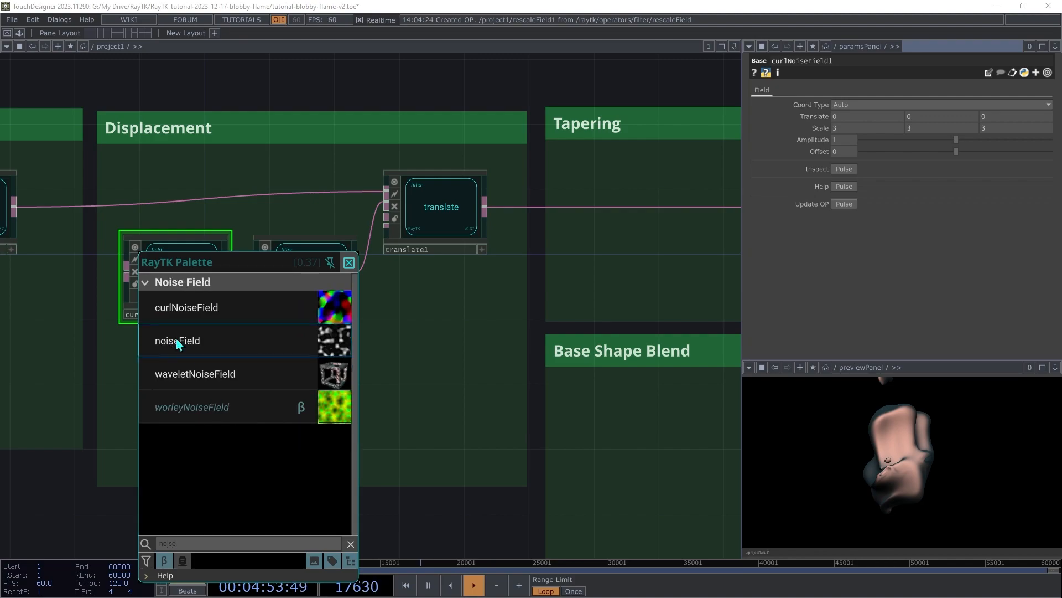
{"action": "left_click", "coordinate": [183, 341]}
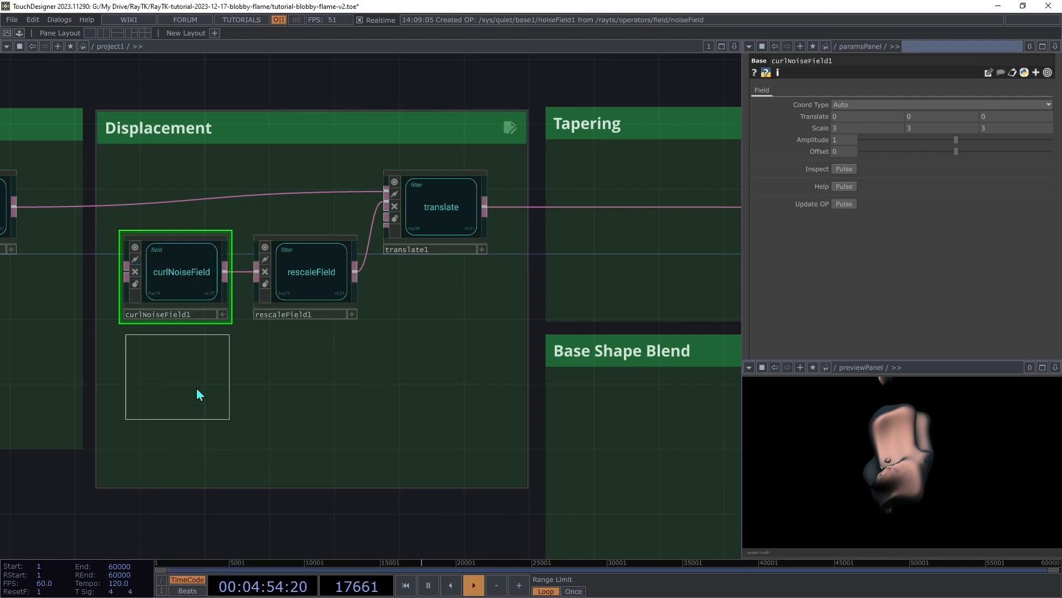
{"action": "left_click", "coordinate": [178, 400]}
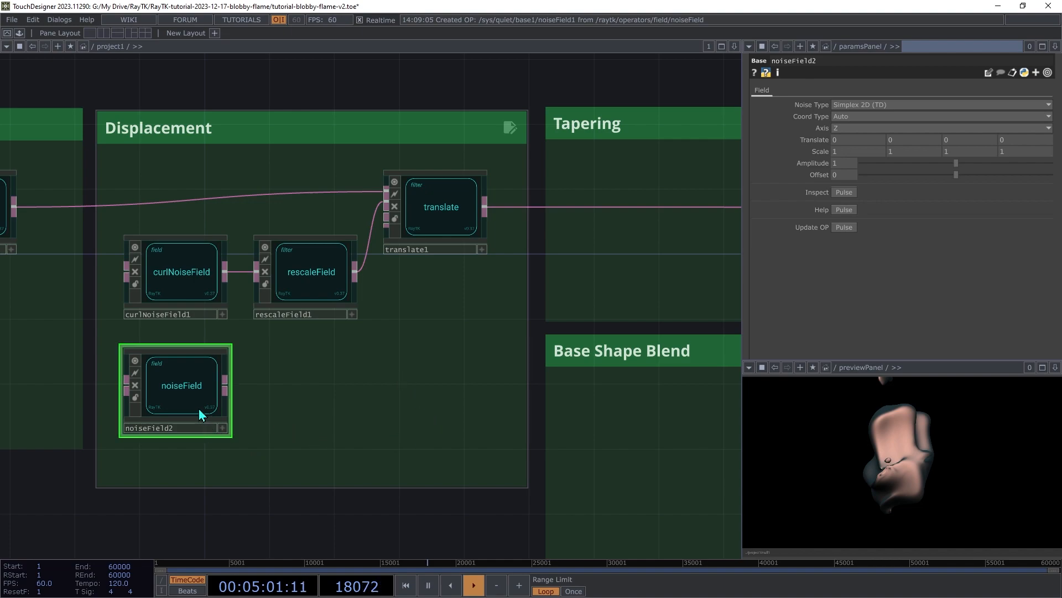
{"action": "left_click", "coordinate": [256, 271]}
{"action": "left_click", "coordinate": [225, 387]}
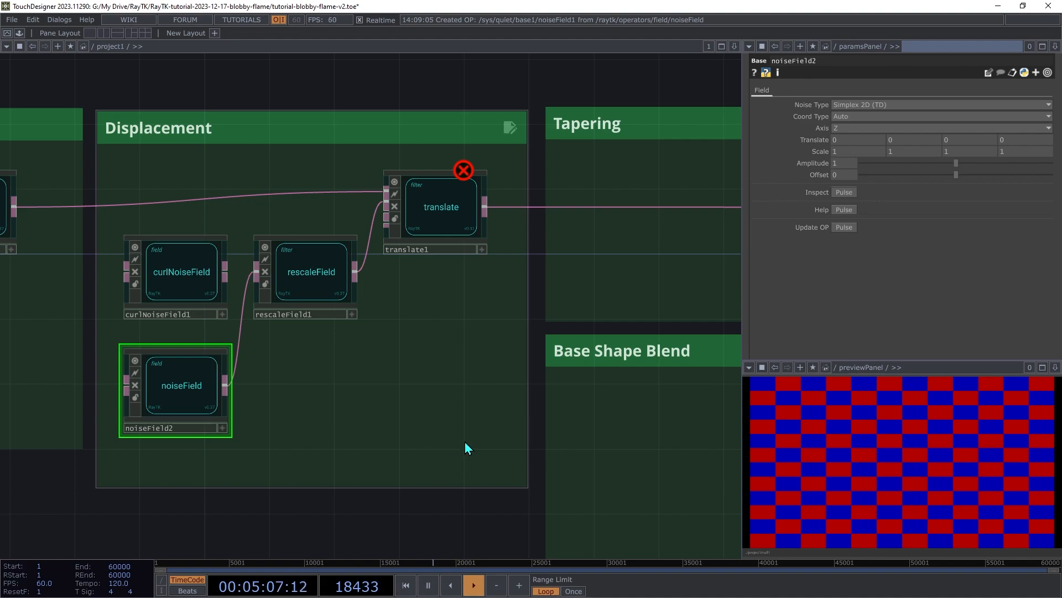
- Set the rescaleField's Return Type to Vector
{"action": "left_click", "coordinate": [333, 257]}
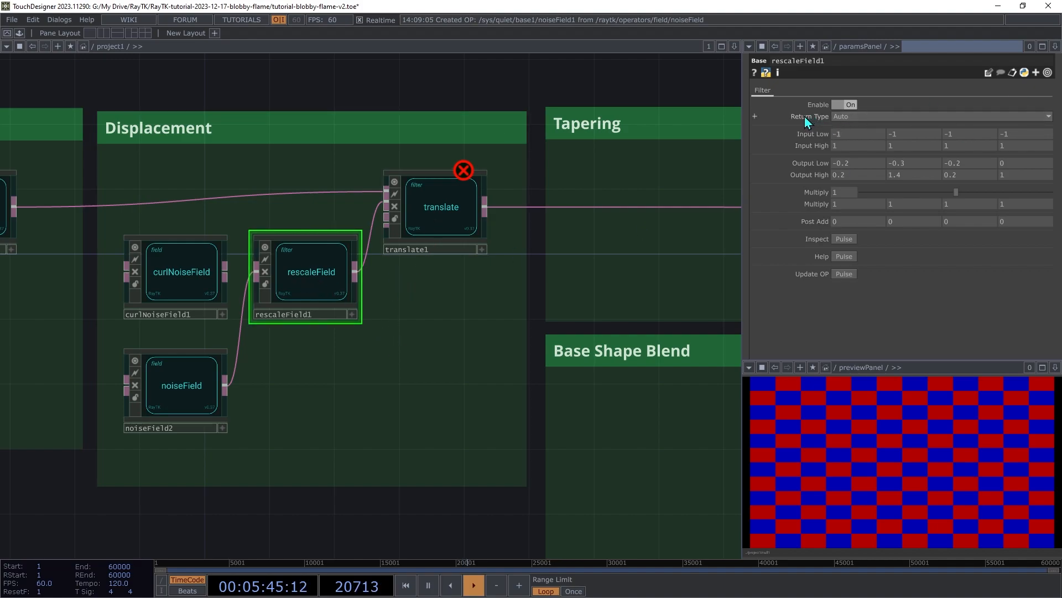
{"action": "left_click", "coordinate": [846, 118]}
{"action": "left_click", "coordinate": [853, 149]}
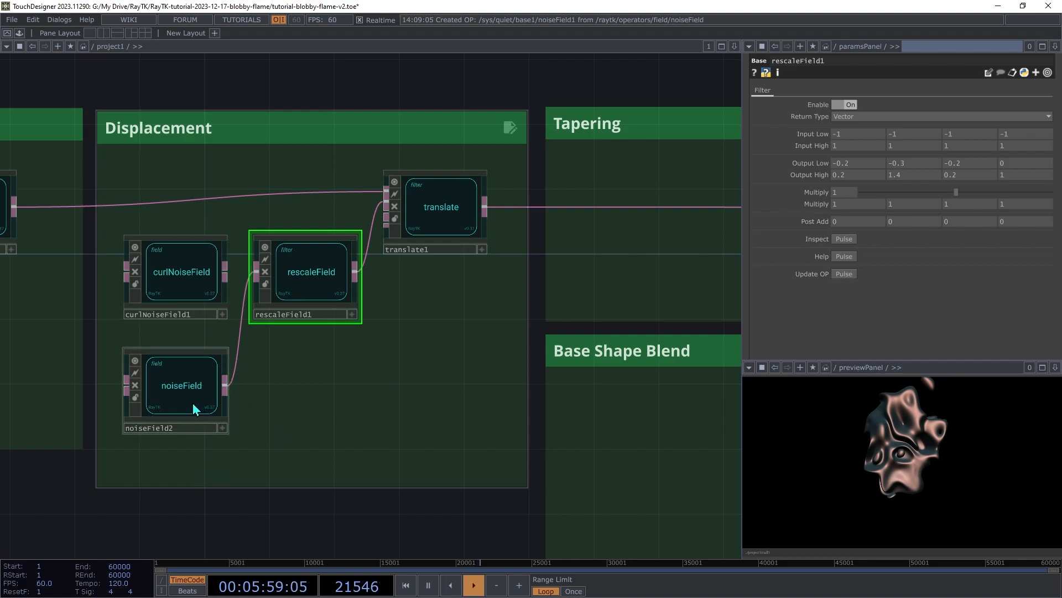
- Reconnect curlNoiseField to rescaleField to compare the displacement, and restore the noiseField connection
{"action": "left_click", "coordinate": [181, 273]}
{"action": "left_click_drag", "start_coordinate": [265, 275], "coordinate": [225, 271]}
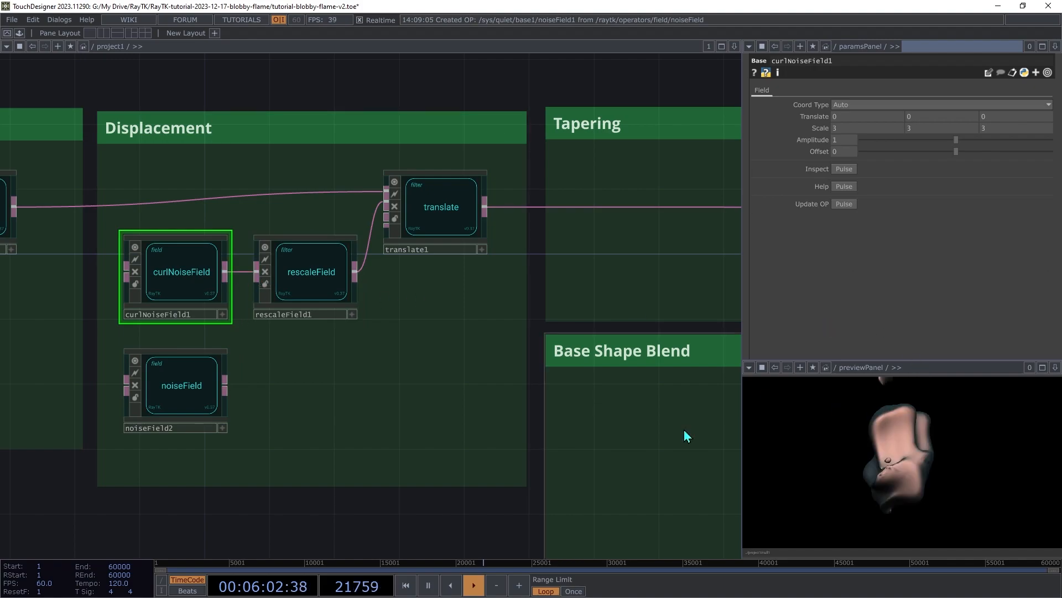
{"action": "left_click_drag", "start_coordinate": [258, 276], "coordinate": [224, 385]}
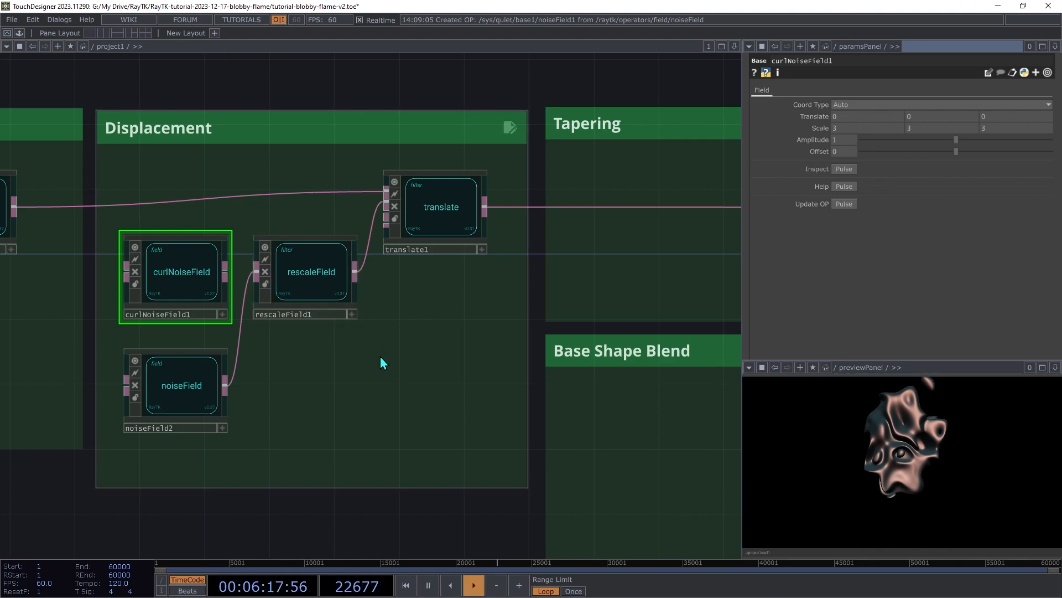
- Try Value 2D Deriv (wombat) as the noiseField's Noise Type, and settle on Perlin 3D (TD)
{"action": "left_click", "coordinate": [171, 400]}
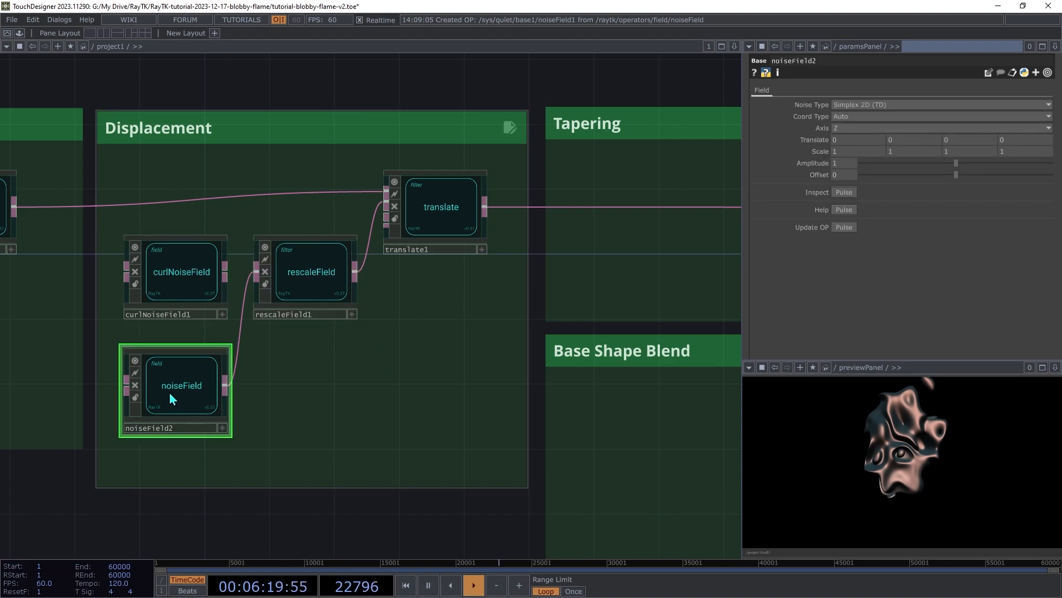
{"action": "left_click", "coordinate": [870, 104]}
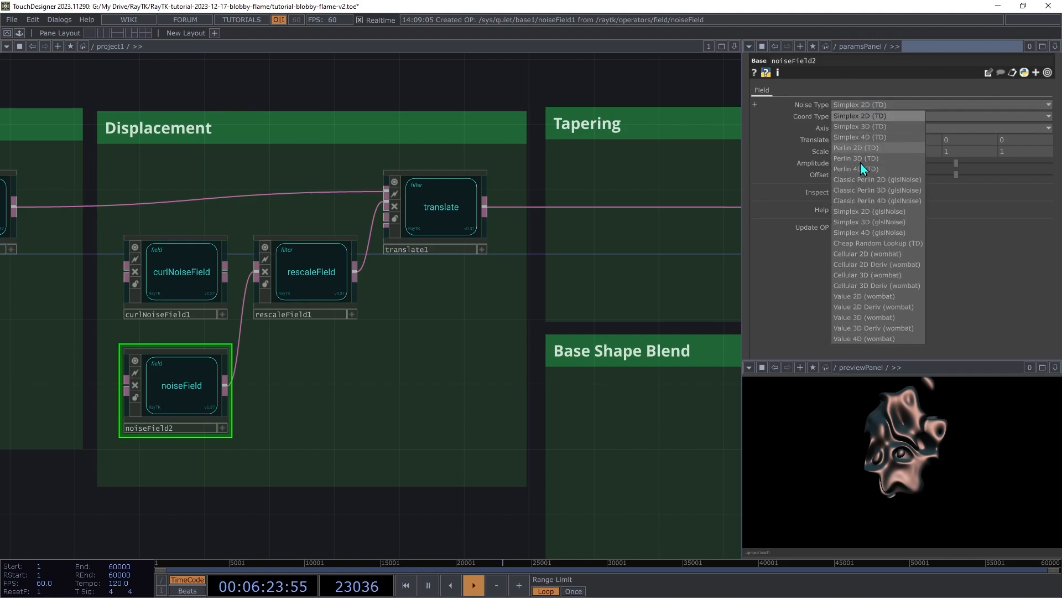
{"action": "left_click", "coordinate": [866, 308]}
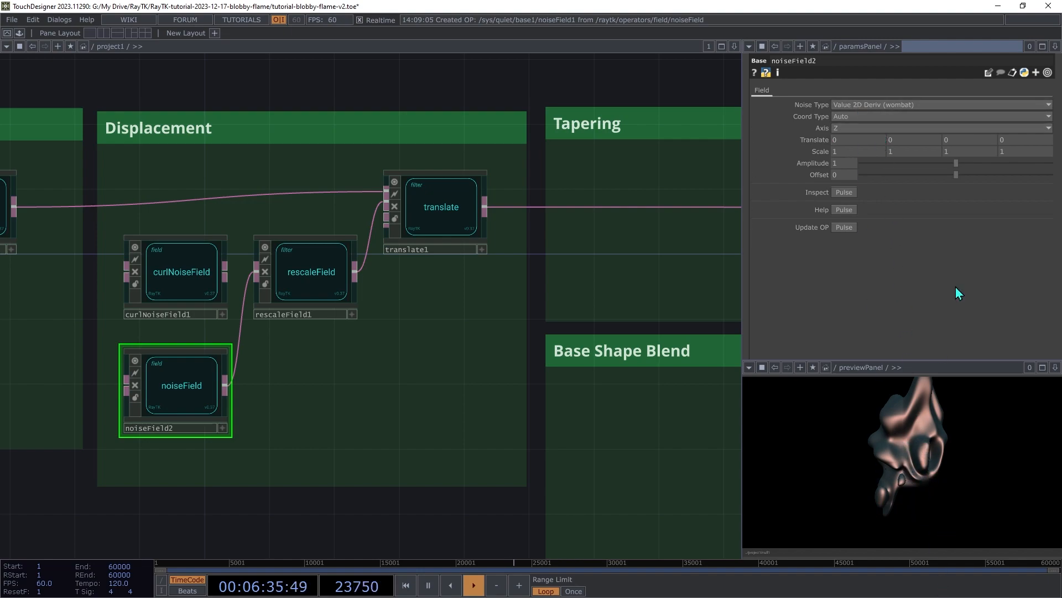
{"action": "left_click", "coordinate": [887, 107]}
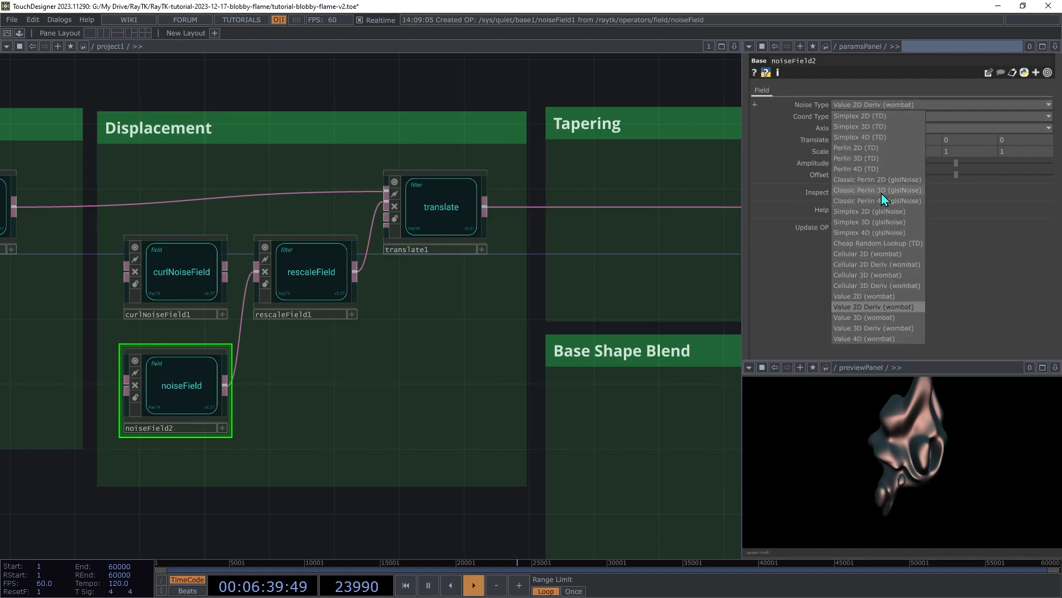
{"action": "left_click", "coordinate": [848, 159]}
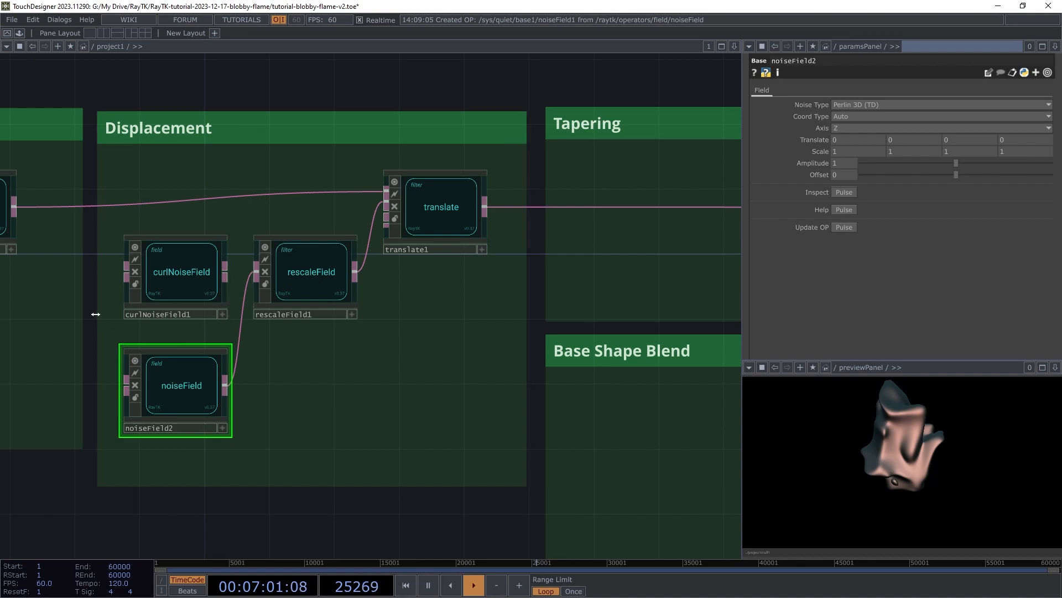
- Reconnect curlNoiseField to rescaleField in place of noiseField
{"action": "left_click", "coordinate": [298, 285]}
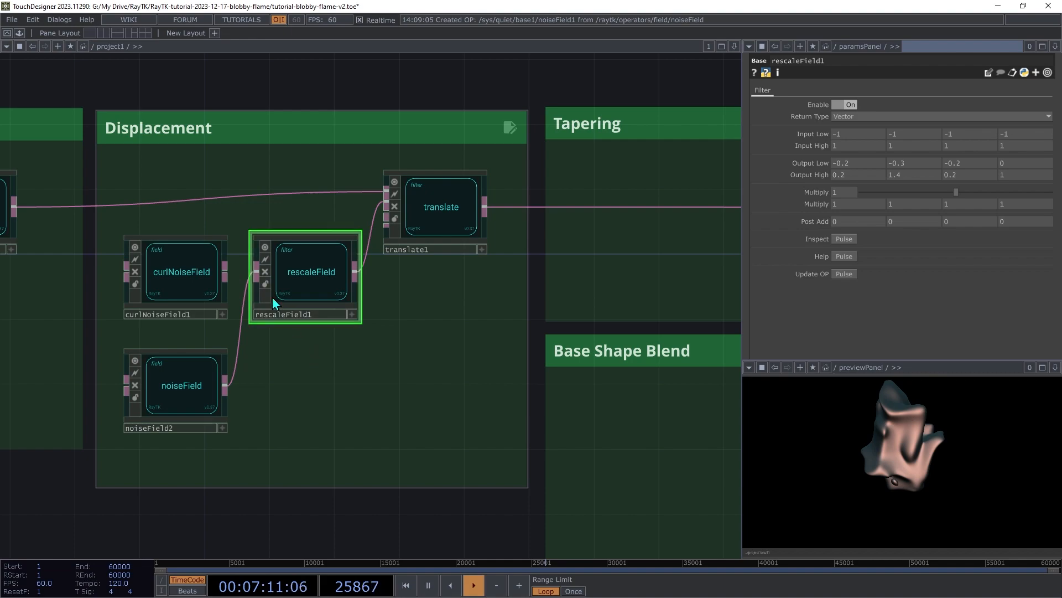
{"action": "left_click_drag", "start_coordinate": [257, 283], "coordinate": [242, 291]}
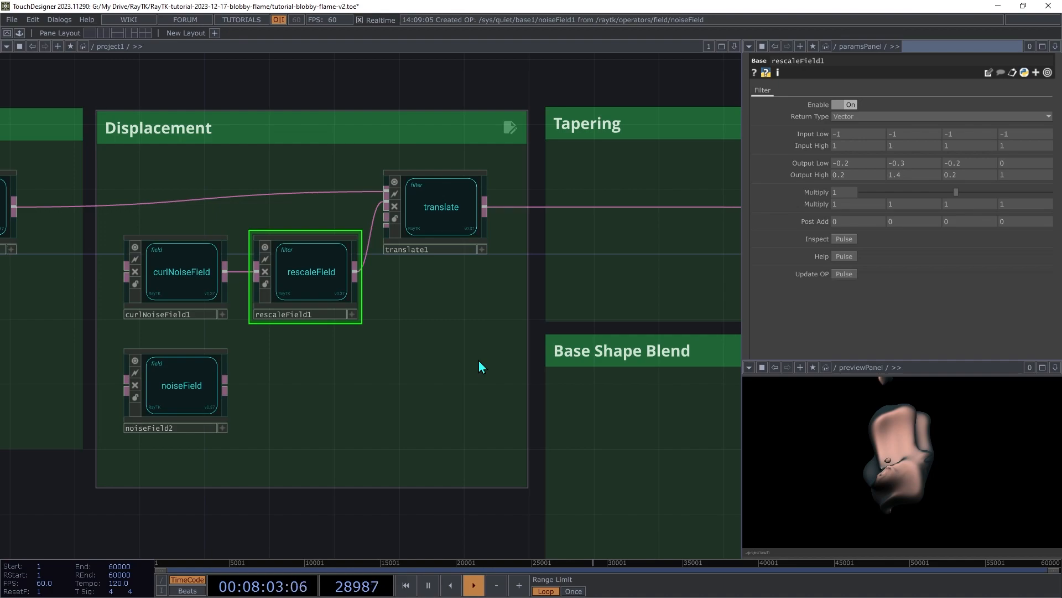
- Add a round operator in the Tapering section and wire it between translate and the renderer
{"action": "left_click_drag", "start_coordinate": [479, 360], "coordinate": [132, 332]}
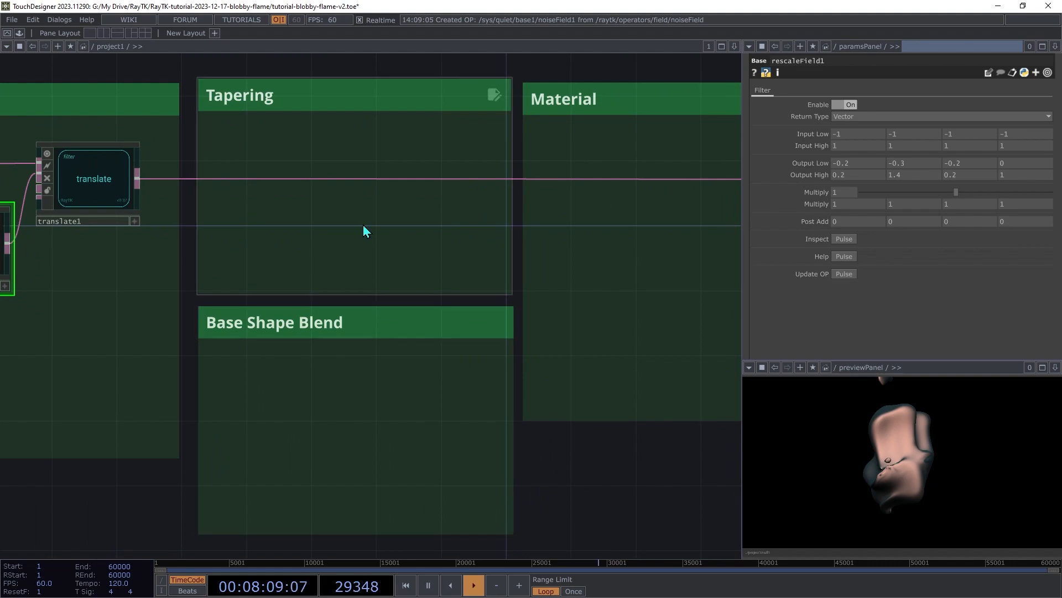
{"action": "key", "text": "alt+r"}
{"action": "type", "text": "round"}
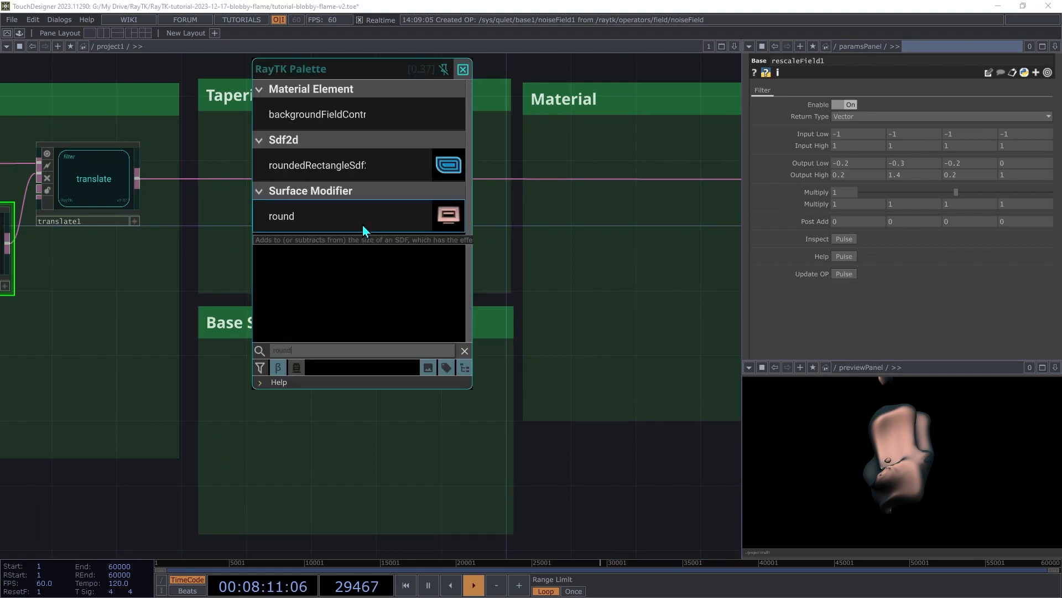
{"action": "left_click", "coordinate": [297, 222]}
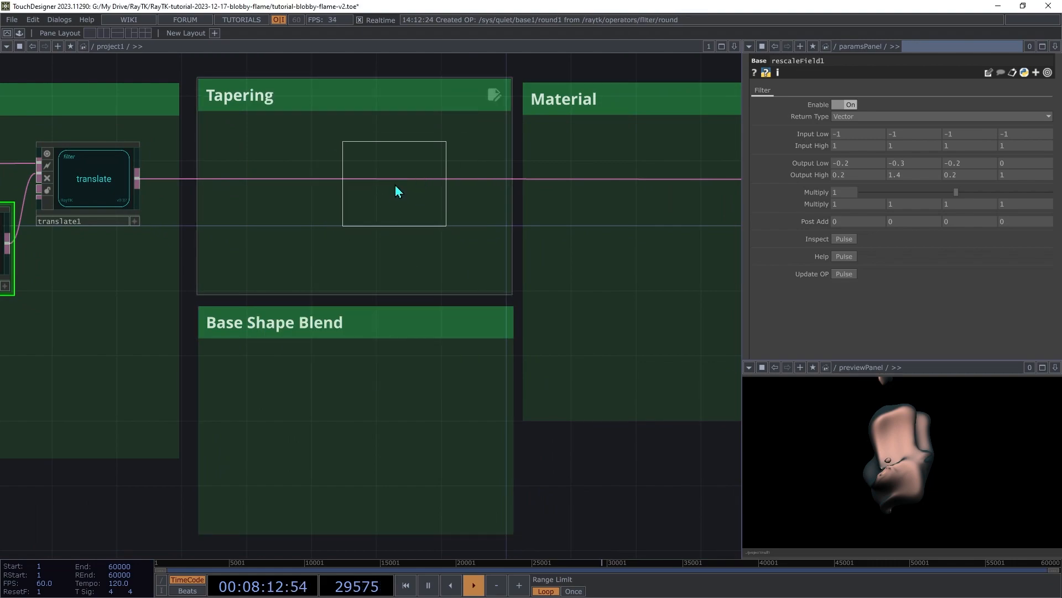
{"action": "left_click", "coordinate": [398, 191]}
{"action": "left_click_drag", "start_coordinate": [347, 173], "coordinate": [137, 180]}
{"action": "left_click_drag", "start_coordinate": [446, 178], "coordinate": [503, 193]}
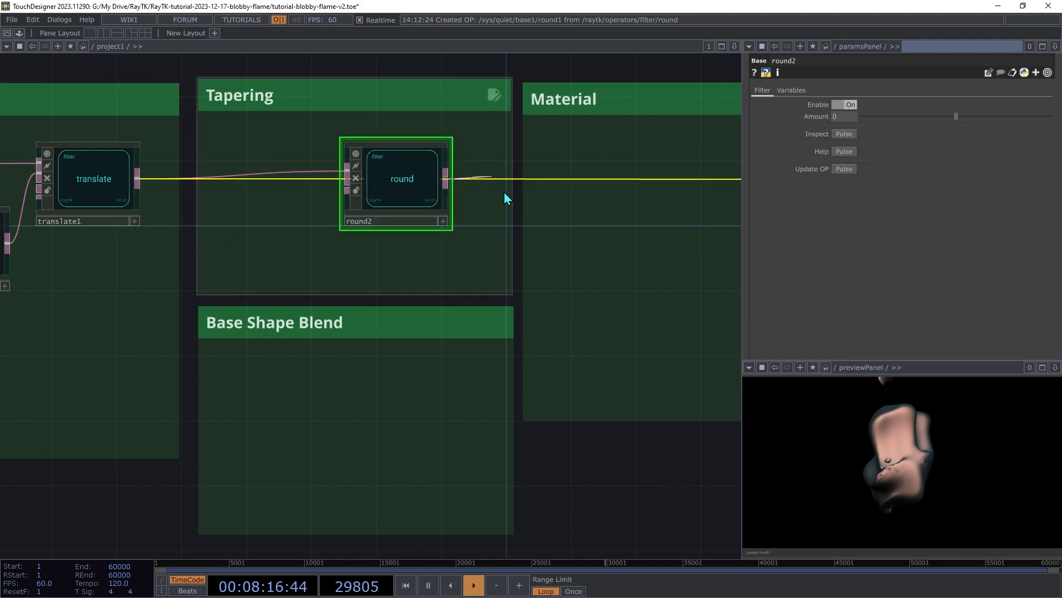
{"action": "left_click_drag", "start_coordinate": [393, 196], "coordinate": [426, 197]}
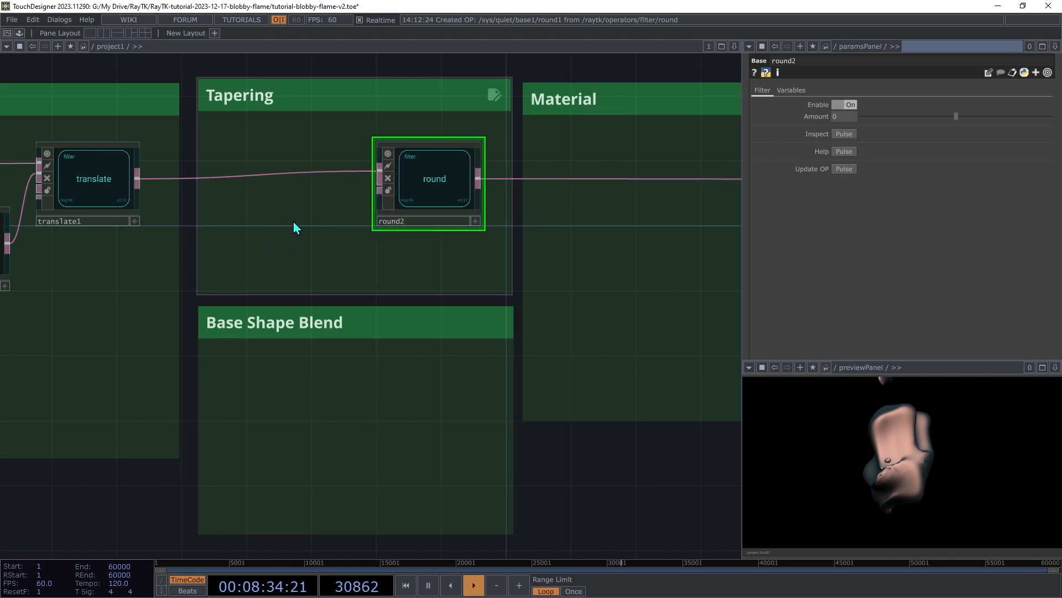
- Add a stepField operator in the Tapering section and connect it to the round operator's second input
{"action": "key", "text": "alt+r"}
{"action": "type", "text": "ste"}
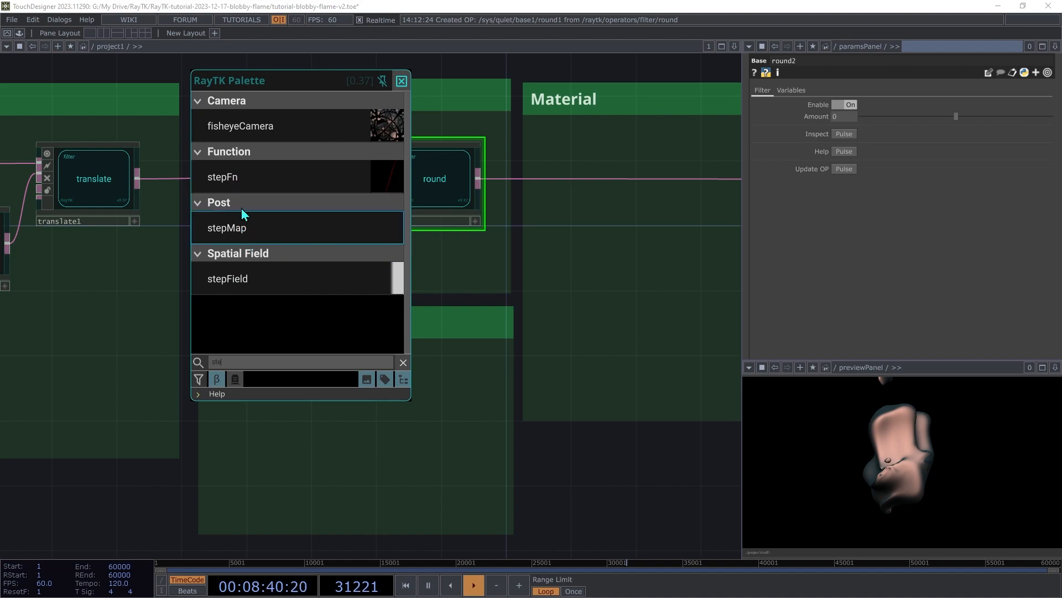
{"action": "left_click", "coordinate": [259, 284]}
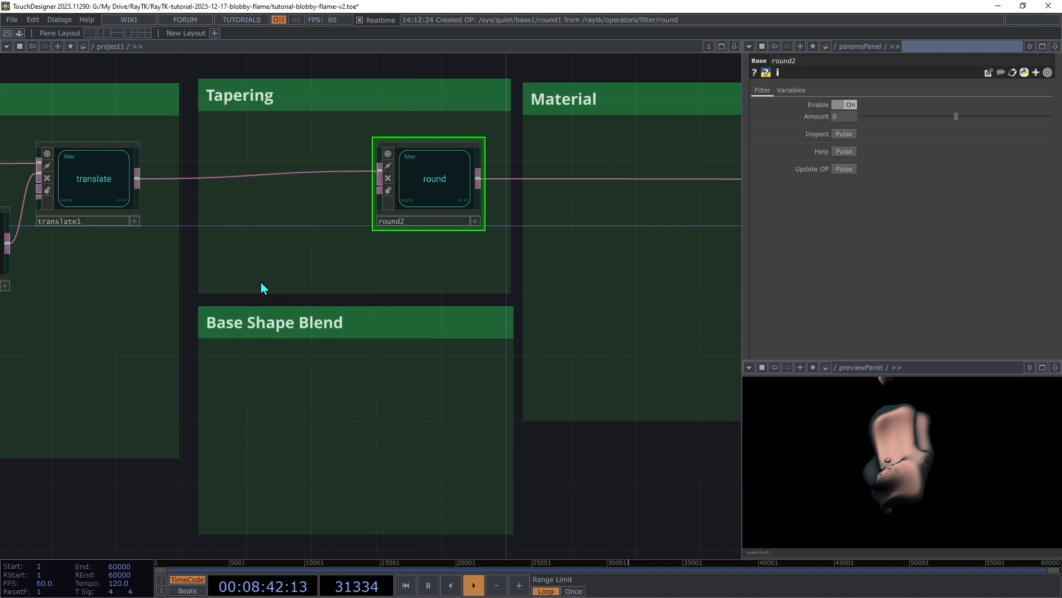
{"action": "left_click", "coordinate": [277, 239]}
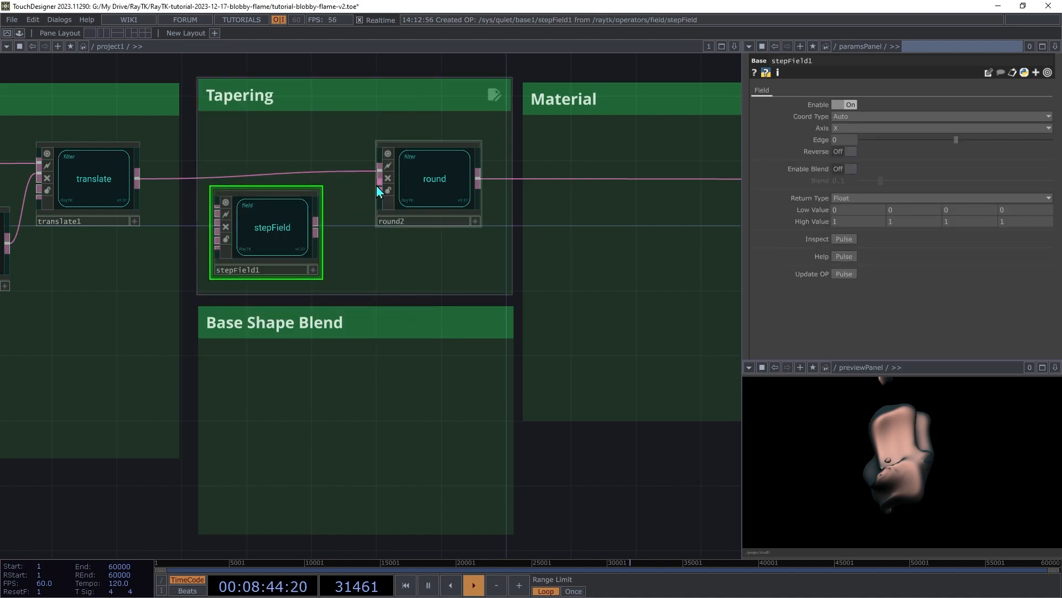
{"action": "left_click_drag", "start_coordinate": [380, 189], "coordinate": [316, 227]}
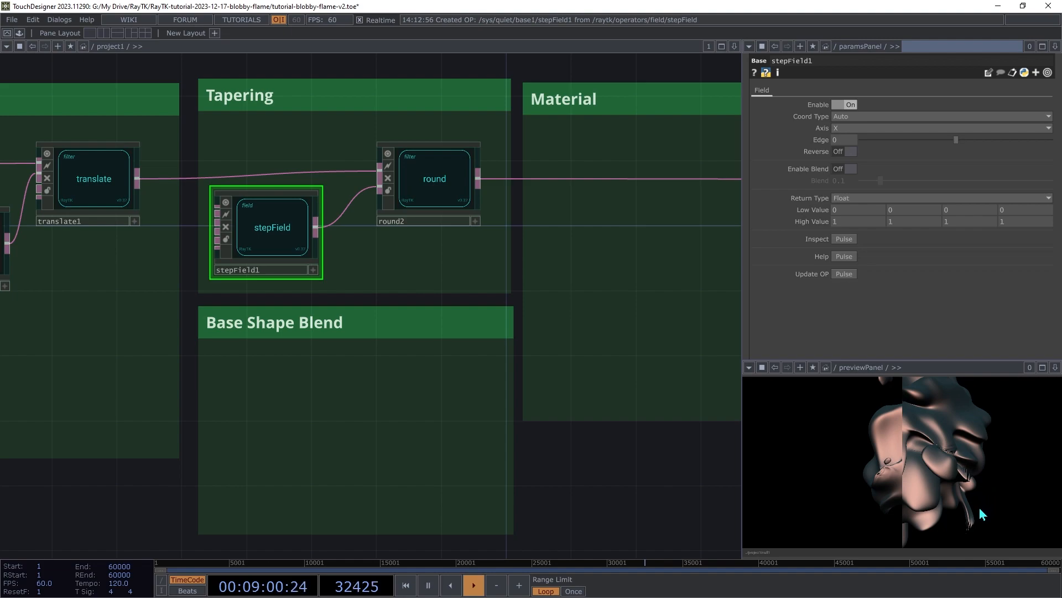
- Configure the stepField with Axis Y, blending enabled with a Blend of 2, and a first High Value of -0.5
{"action": "left_click", "coordinate": [850, 133]}
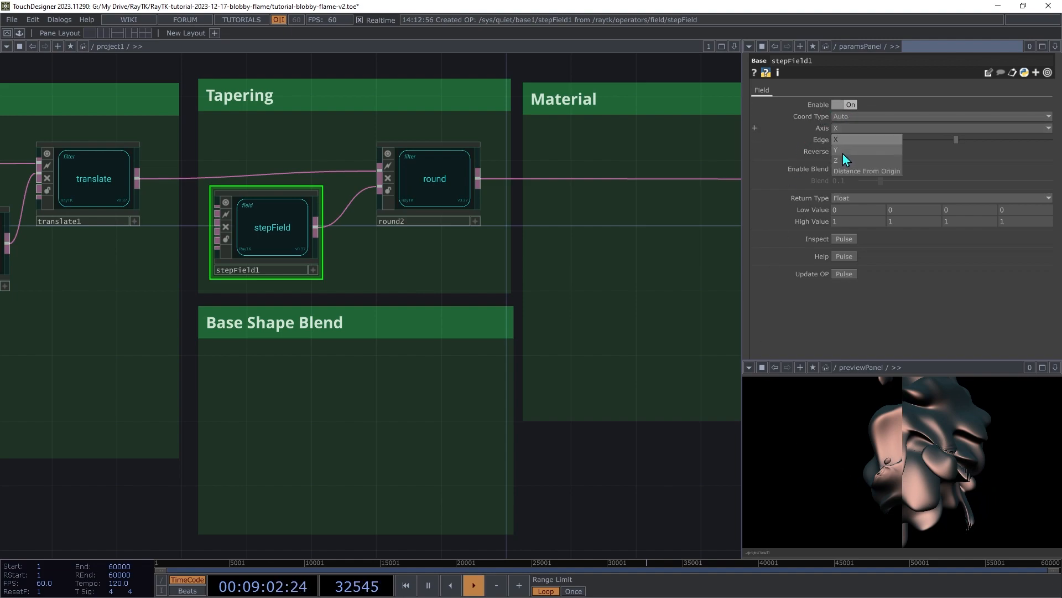
{"action": "left_click", "coordinate": [842, 151]}
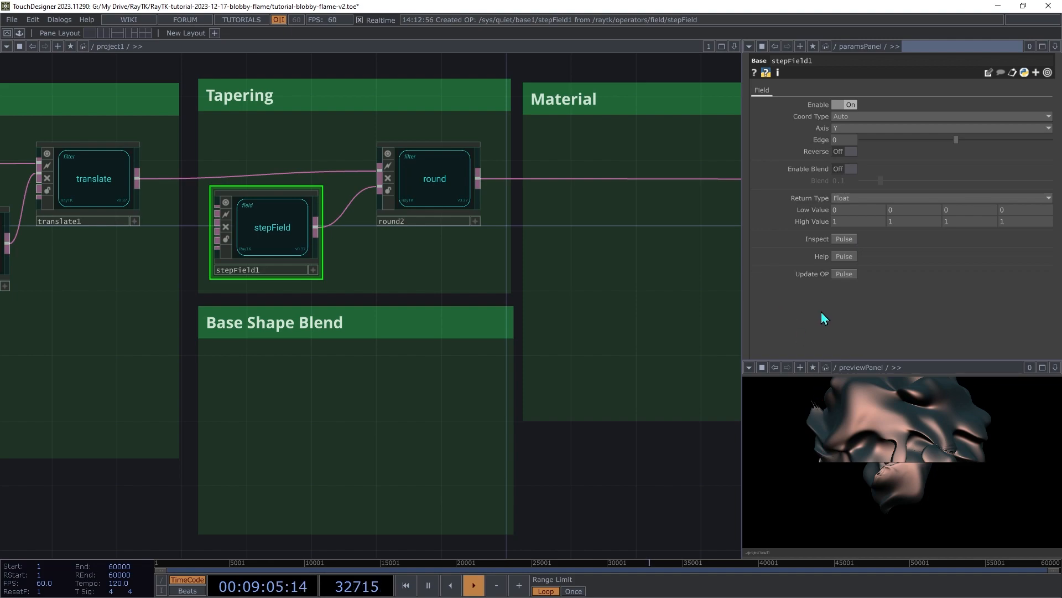
{"action": "left_click", "coordinate": [850, 169]}
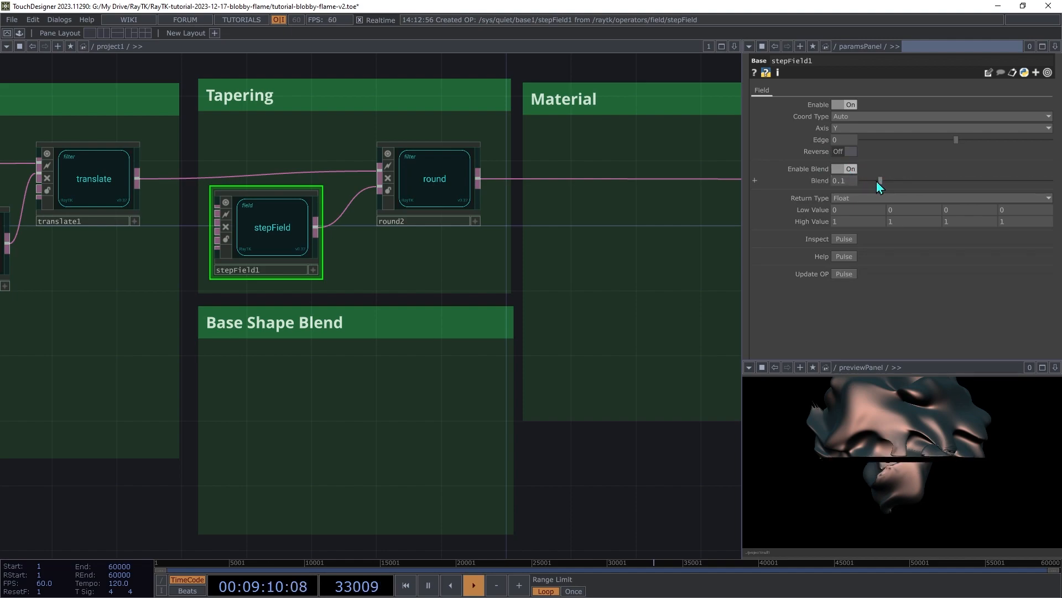
{"action": "left_click_drag", "start_coordinate": [887, 182], "coordinate": [1051, 187]}
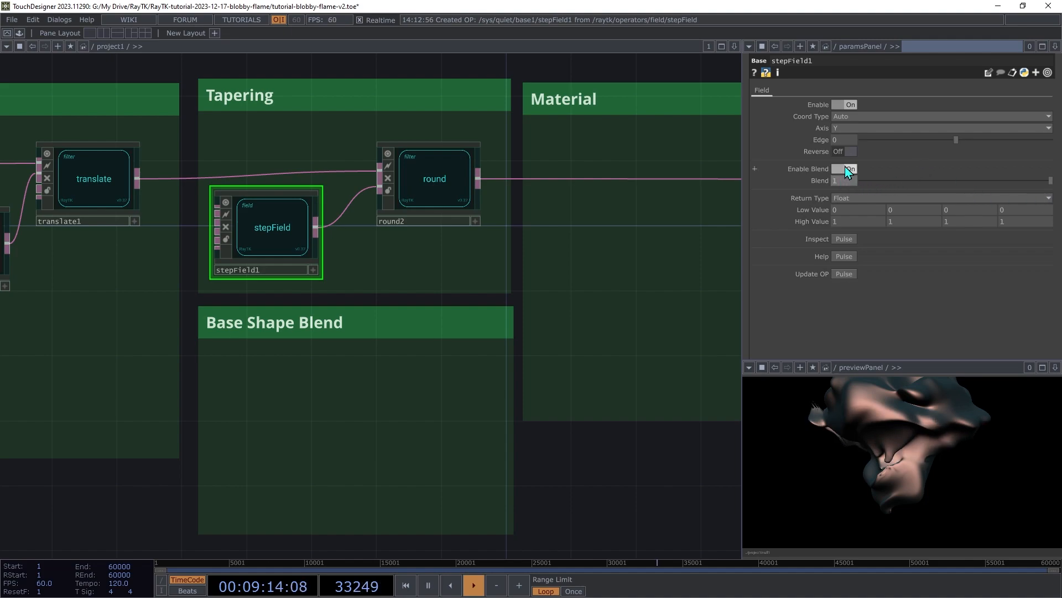
{"action": "middle_click_drag", "start_coordinate": [854, 185], "coordinate": [857, 169]}
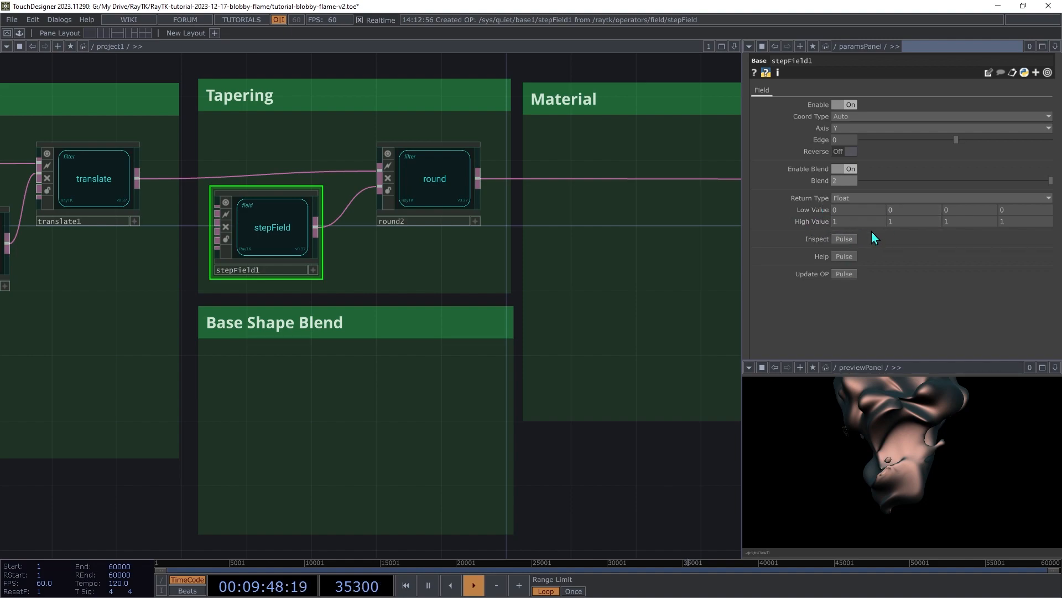
{"action": "middle_click_drag", "start_coordinate": [870, 227], "coordinate": [864, 206]}
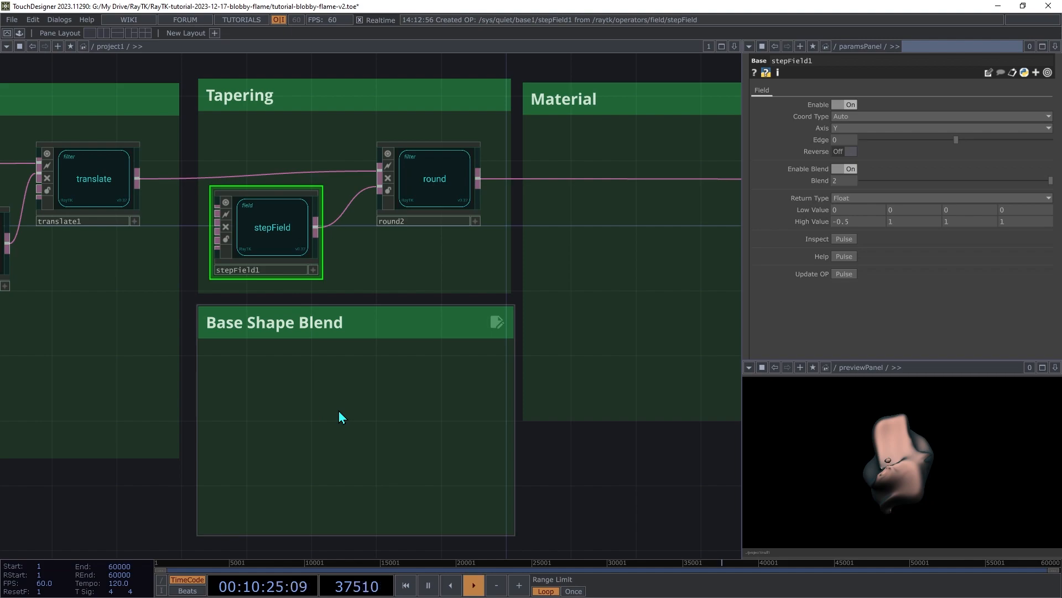
- Add a sphereSdf operator in the Base Shape Blend section
{"action": "key", "text": "alt+r"}
{"action": "type", "text": "sphe"}
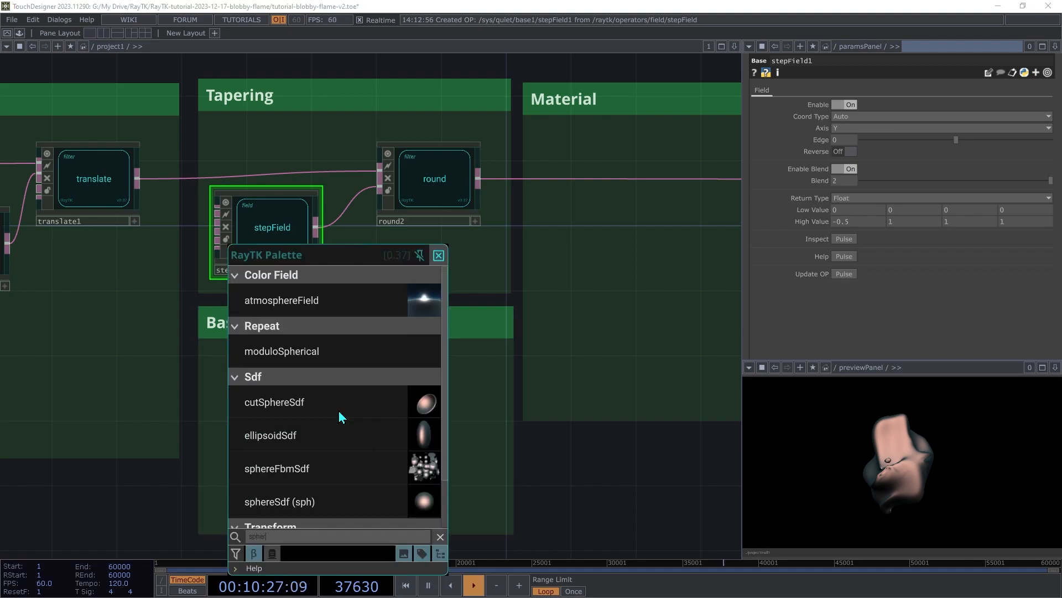
{"action": "type", "text": "r"}
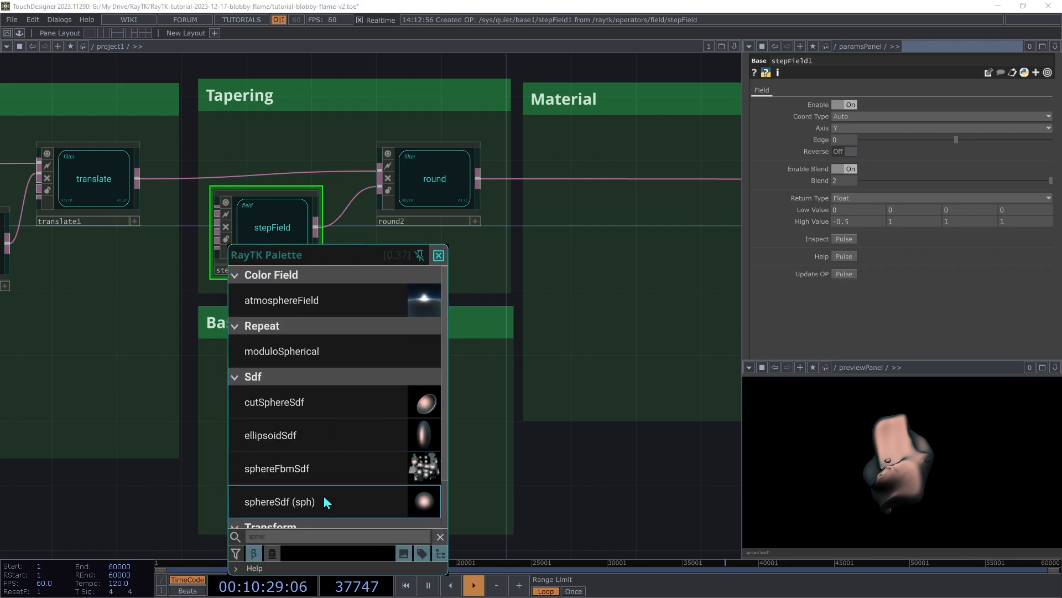
{"action": "left_click", "coordinate": [324, 496]}
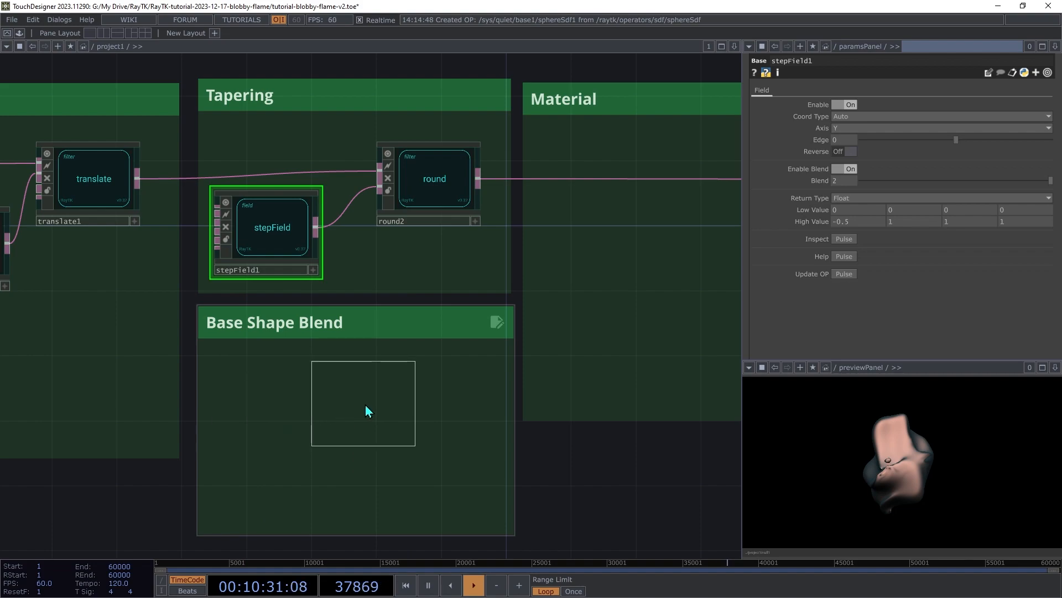
{"action": "left_click", "coordinate": [368, 405]}
- Combine round and sphereSdf in an arrange operator set to Smooth Union, and lay both nodes out in the Base Shape Blend section
{"action": "left_click", "coordinate": [435, 178]}
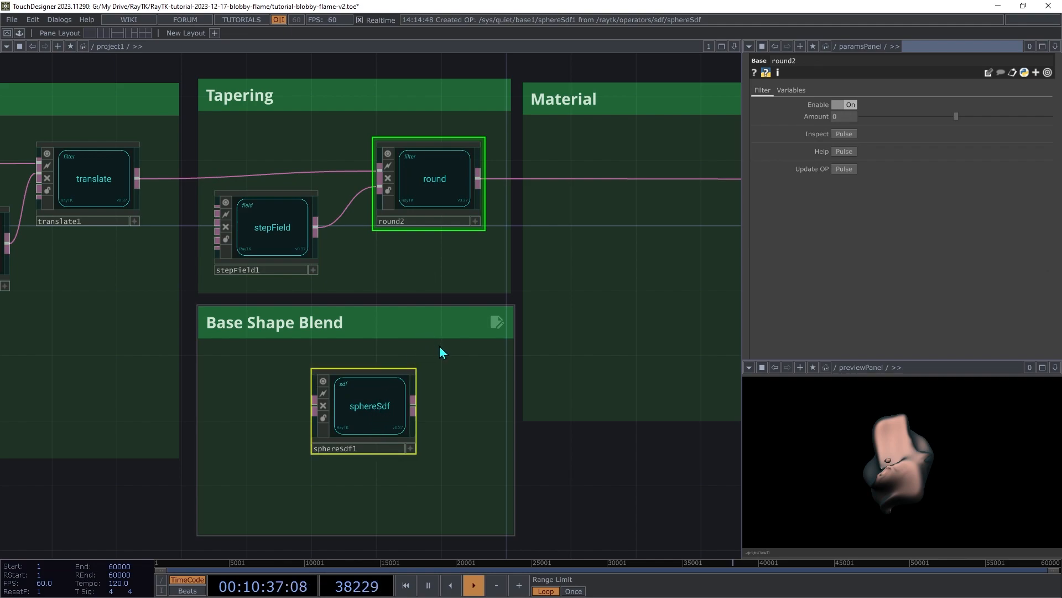
{"action": "right_click", "coordinate": [465, 351]}
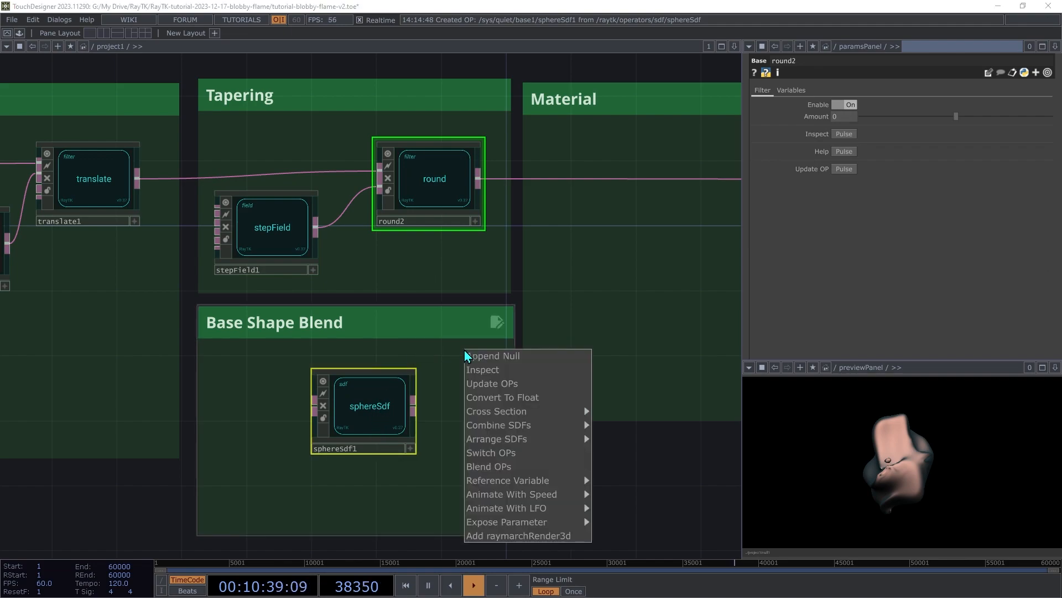
{"action": "mouse_move", "coordinate": [491, 446]}
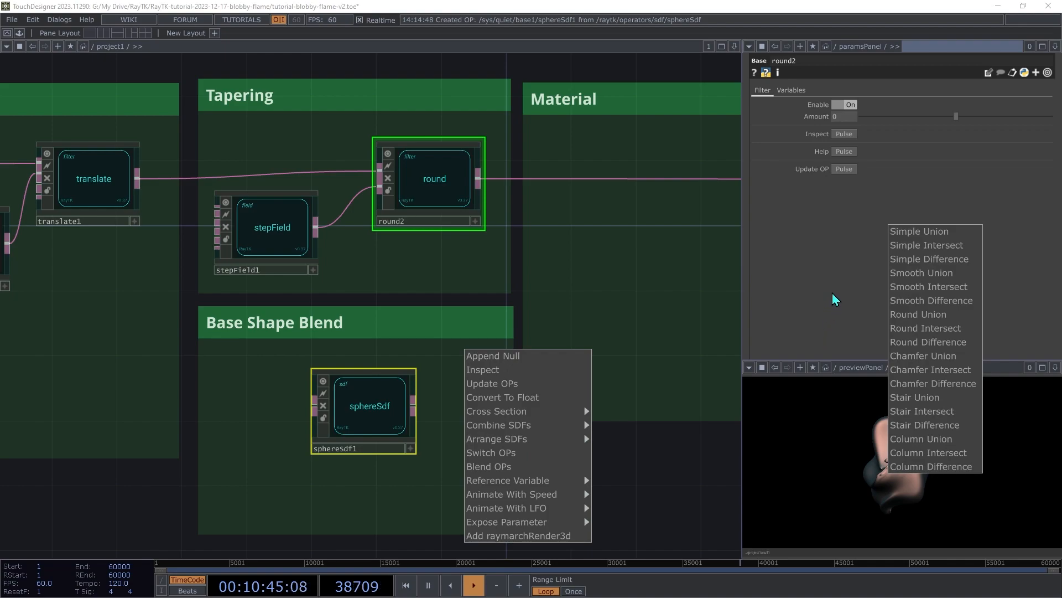
{"action": "left_click", "coordinate": [904, 277]}
{"action": "left_click", "coordinate": [366, 411]}
{"action": "left_click_drag", "start_coordinate": [368, 415], "coordinate": [270, 447]}
{"action": "left_click_drag", "start_coordinate": [582, 295], "coordinate": [418, 410]}
- Enable translation on the arrange operator and connect its output to raymarchRender3D in place of round
{"action": "left_click", "coordinate": [434, 401]}
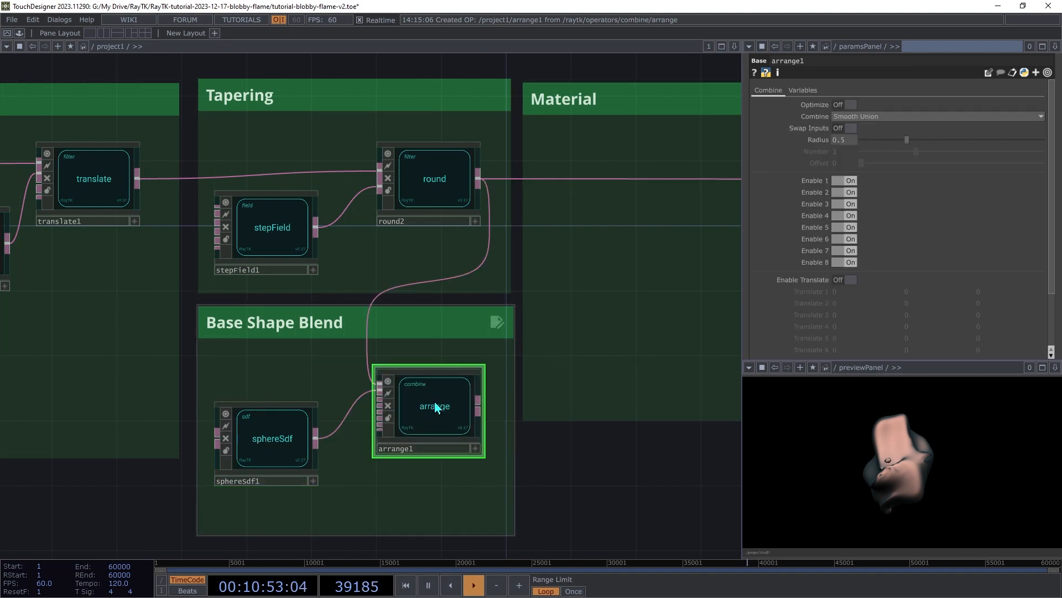
{"action": "left_click", "coordinate": [846, 280]}
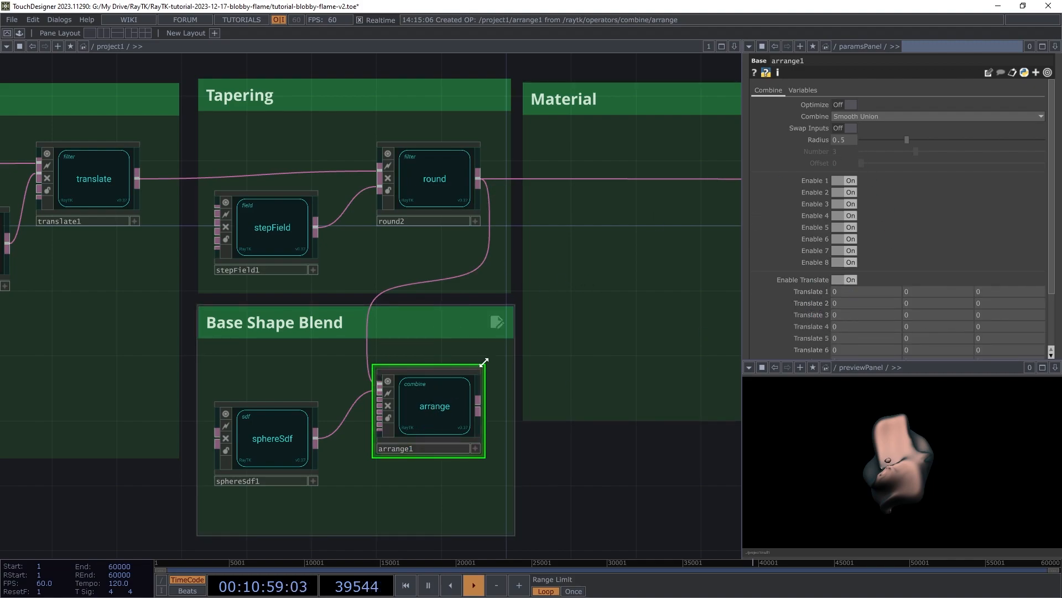
{"action": "left_click_drag", "start_coordinate": [479, 409], "coordinate": [590, 181]}
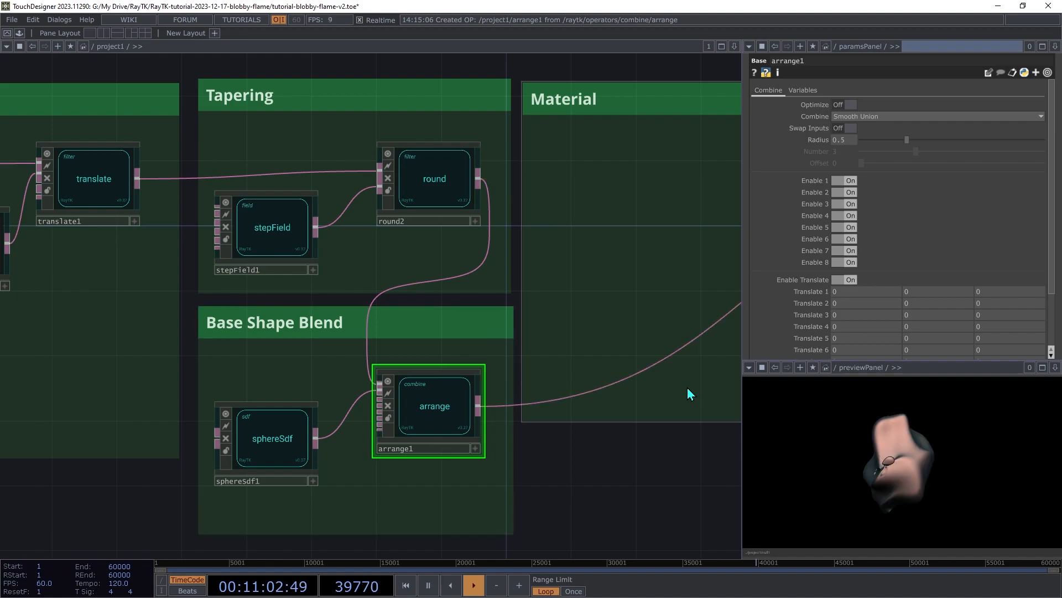
- Set the sphereSdf's Radius to 1
{"action": "left_click", "coordinate": [280, 443]}
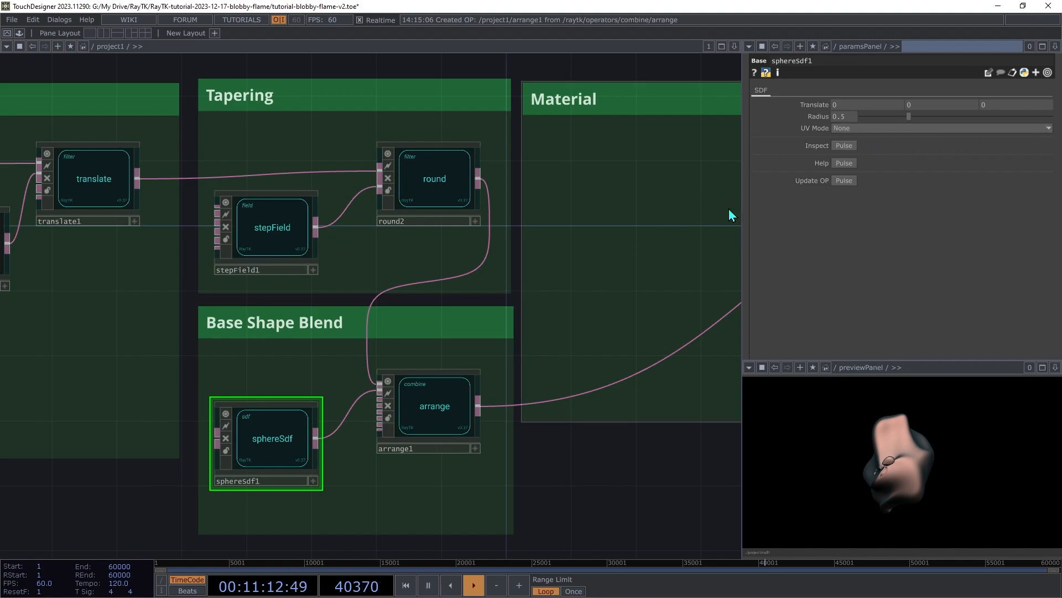
{"action": "mouse_move", "coordinate": [840, 116]}
{"action": "middle_mouse_down"}
{"action": "mouse_move", "coordinate": [855, 100]}
{"action": "mouse_move", "coordinate": [841, 105]}
{"action": "middle_mouse_up"}
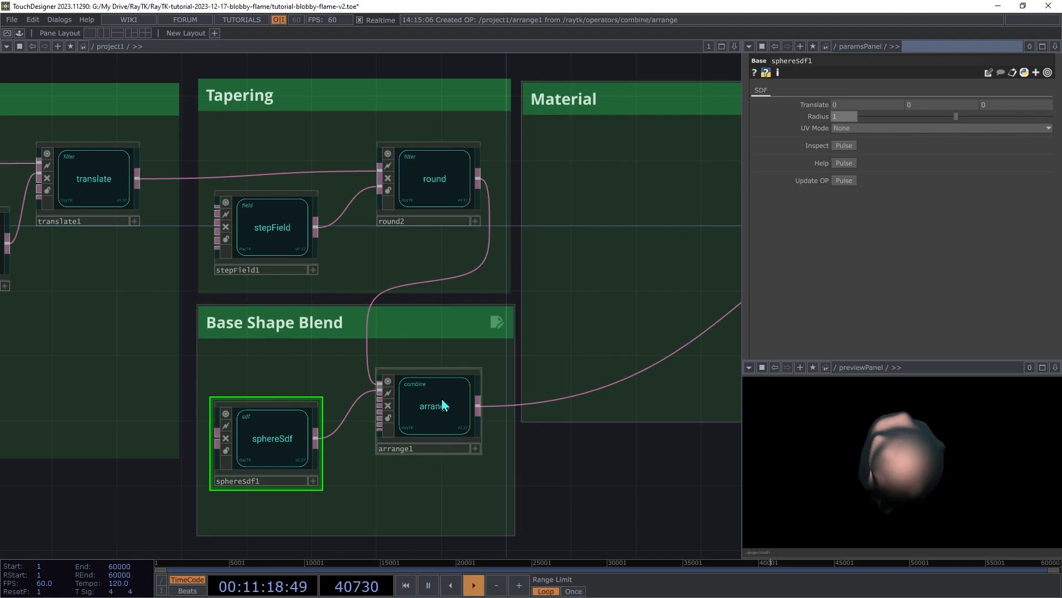
- Set the arrange operator's Translate 1 Y to 0.8, Translate 2 Y to -0.6, and Smooth Union Radius to 1.4
{"action": "left_click", "coordinate": [441, 404]}
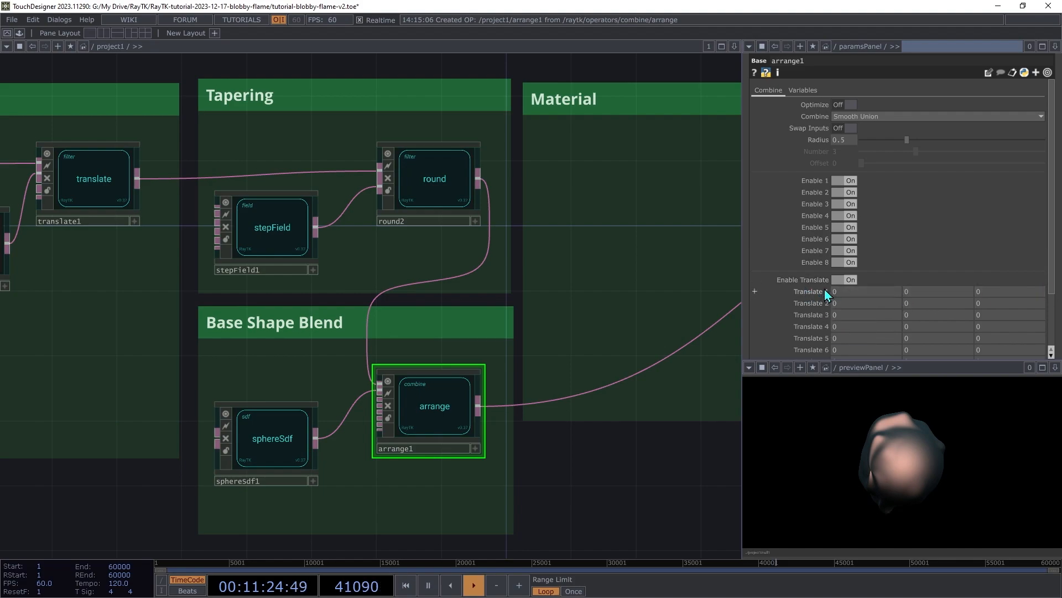
{"action": "mouse_move", "coordinate": [918, 294]}
{"action": "left_mouse_down"}
{"action": "mouse_move", "coordinate": [951, 293]}
{"action": "mouse_move", "coordinate": [917, 304]}
{"action": "mouse_move", "coordinate": [928, 285]}
{"action": "left_mouse_up"}
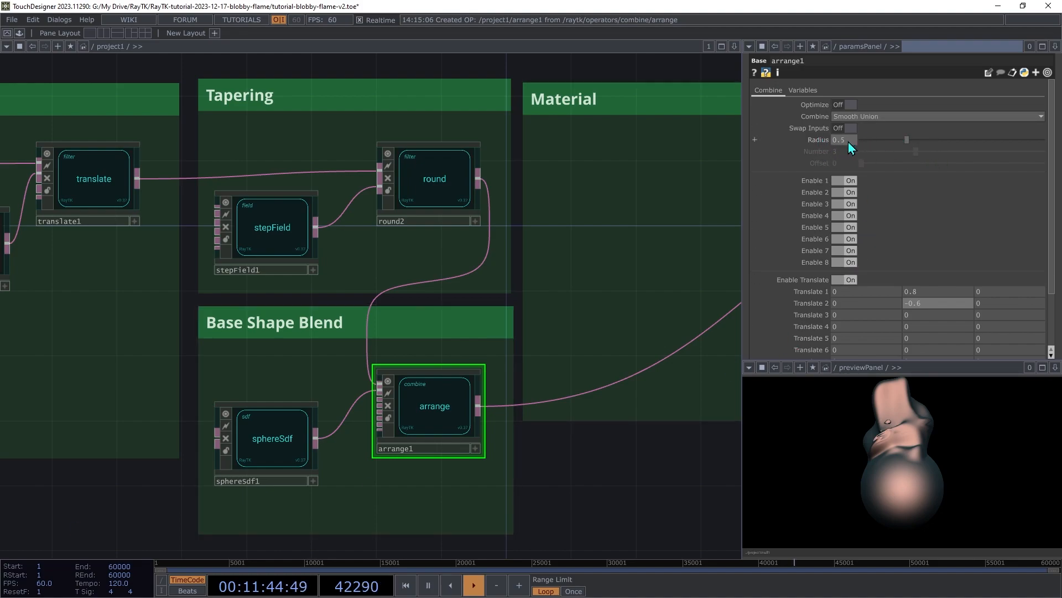
{"action": "mouse_move", "coordinate": [847, 141]}
{"action": "middle_mouse_down"}
{"action": "mouse_move", "coordinate": [886, 143]}
{"action": "mouse_move", "coordinate": [848, 129]}
{"action": "middle_mouse_up"}
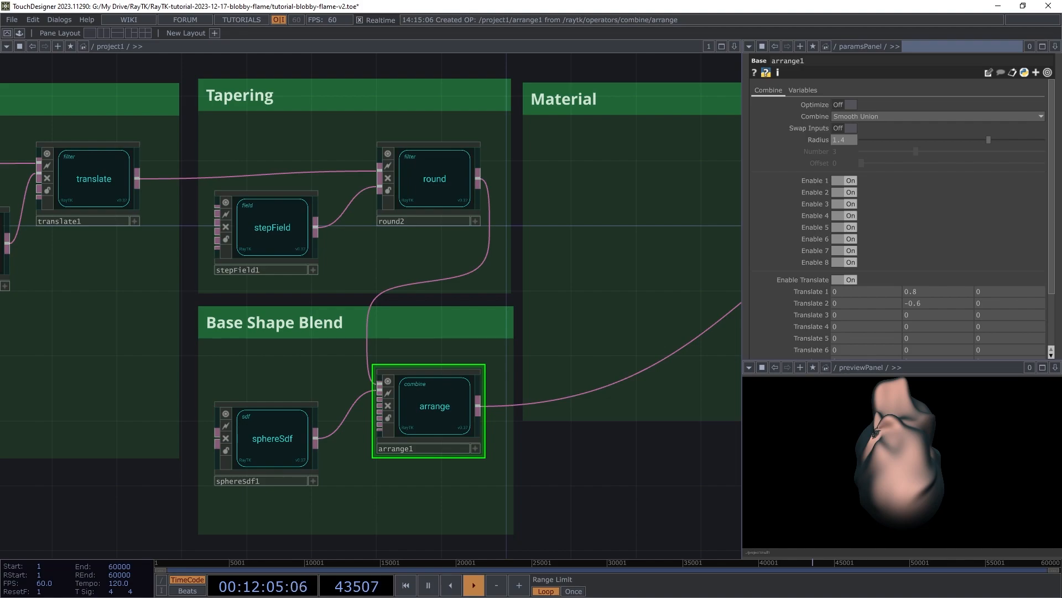
- Add a Point Light to raymarchRender3D and place it below lookAtCamera in the Renderer section
{"action": "left_click_drag", "start_coordinate": [636, 249], "coordinate": [157, 303]}
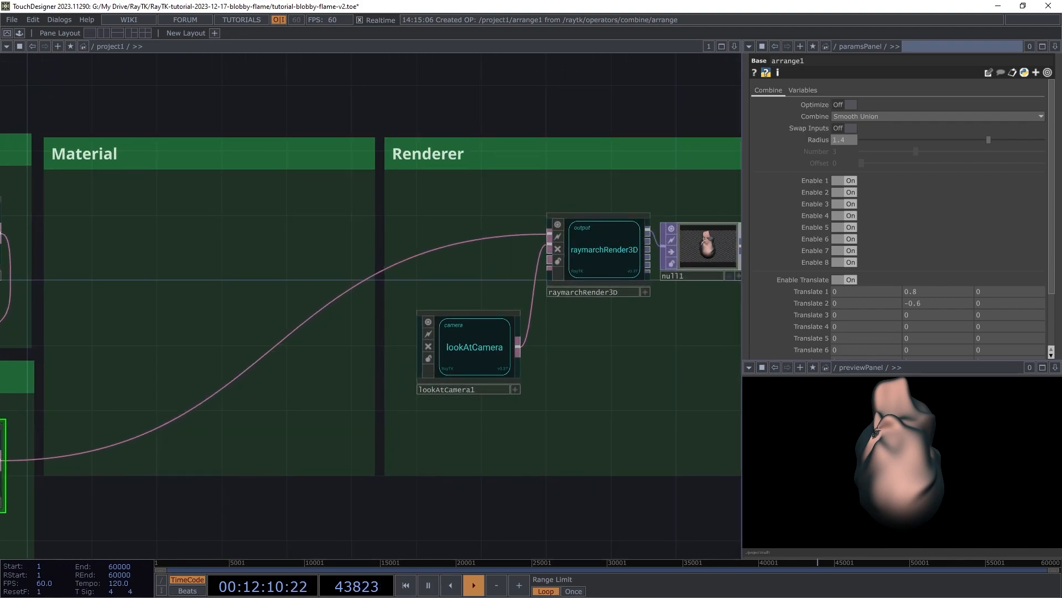
{"action": "left_click", "coordinate": [606, 246]}
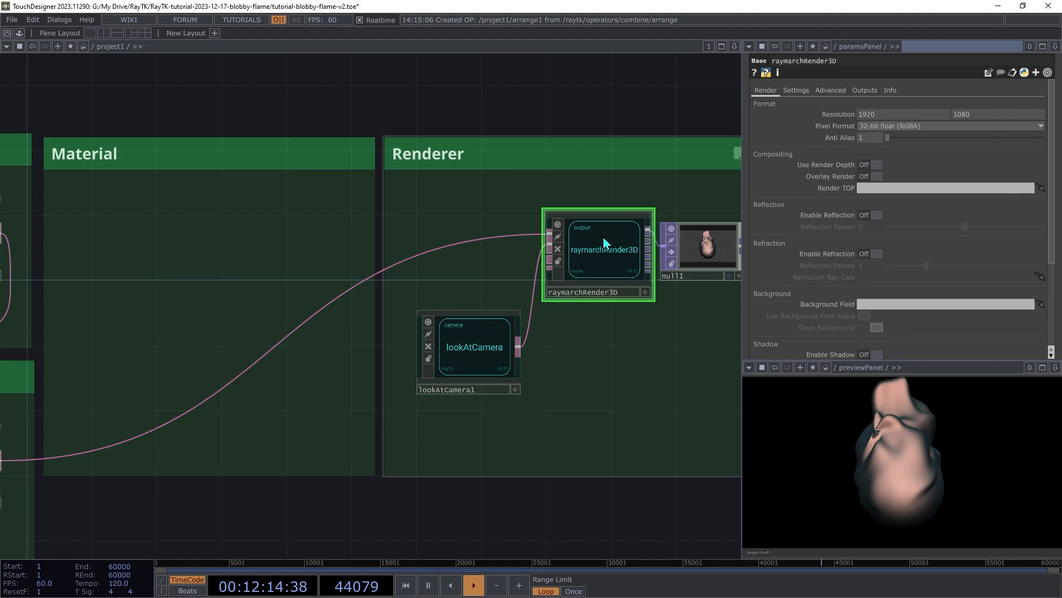
{"action": "right_click", "coordinate": [539, 410]}
{"action": "mouse_move", "coordinate": [585, 498]}
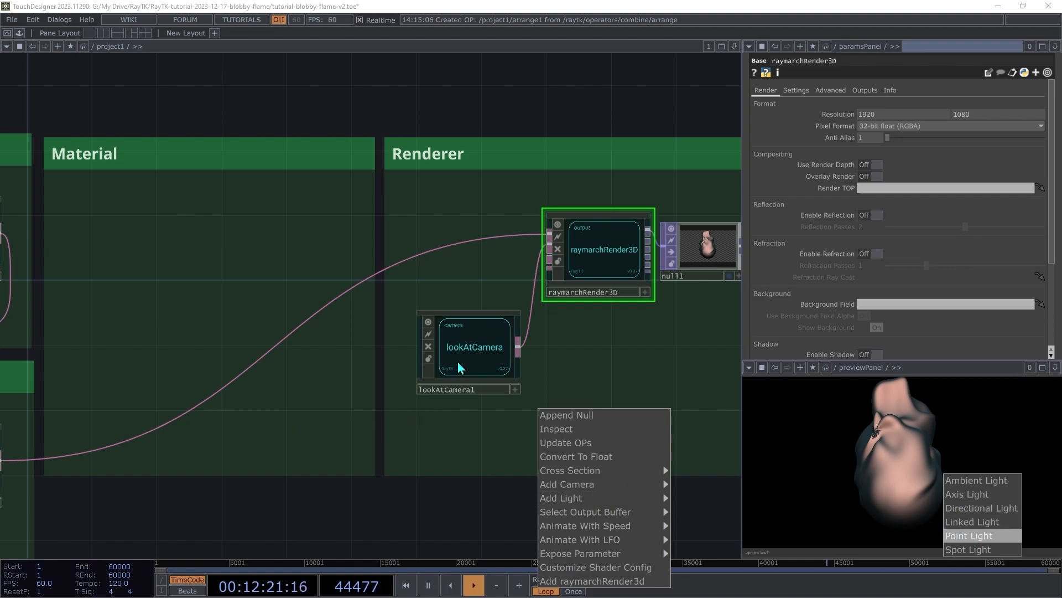
{"action": "left_click_drag", "start_coordinate": [475, 357], "coordinate": [471, 305]}
{"action": "left_click_drag", "start_coordinate": [367, 461], "coordinate": [439, 411]}
{"action": "left_click", "coordinate": [465, 394]}
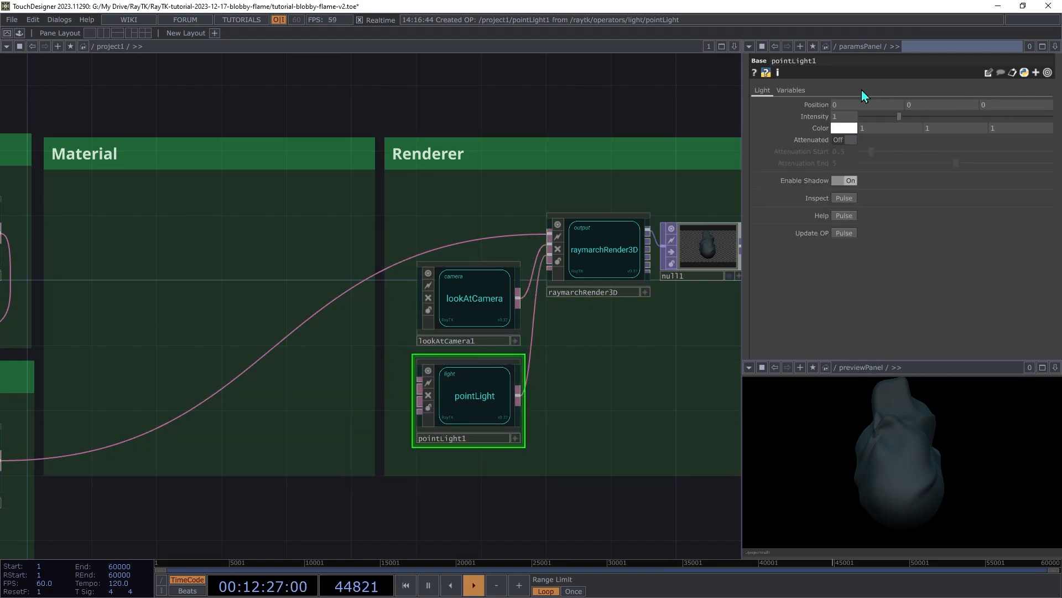
- Set the point light's Position to 2, 1, 3
{"action": "mouse_move", "coordinate": [845, 105]}
{"action": "middle_mouse_down"}
{"action": "mouse_move", "coordinate": [845, 91]}
{"action": "mouse_move", "coordinate": [861, 91]}
{"action": "mouse_move", "coordinate": [842, 89]}
{"action": "middle_mouse_up"}
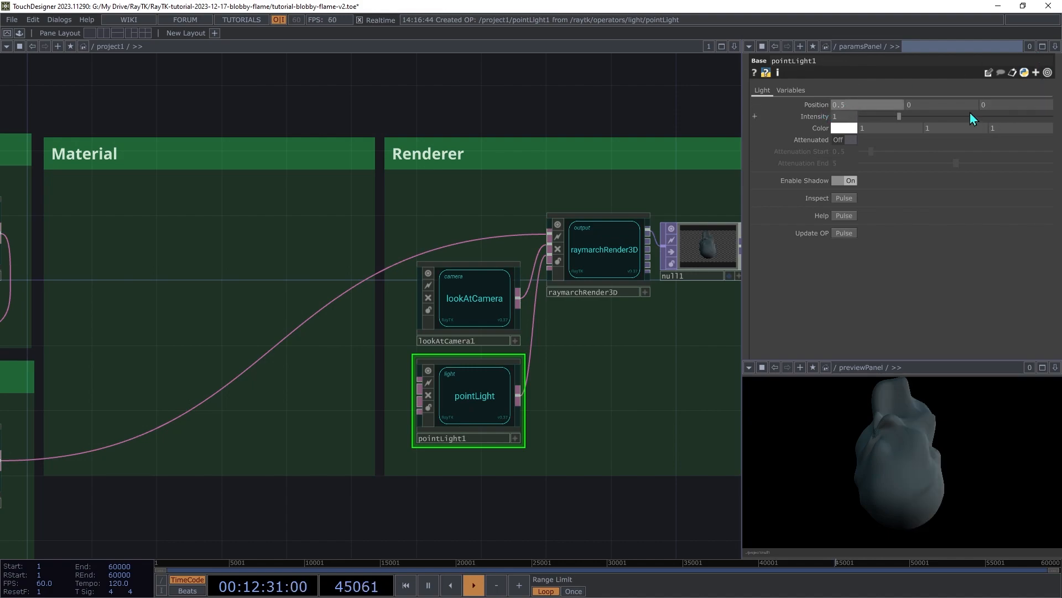
{"action": "middle_click_drag", "start_coordinate": [944, 106], "coordinate": [997, 88]}
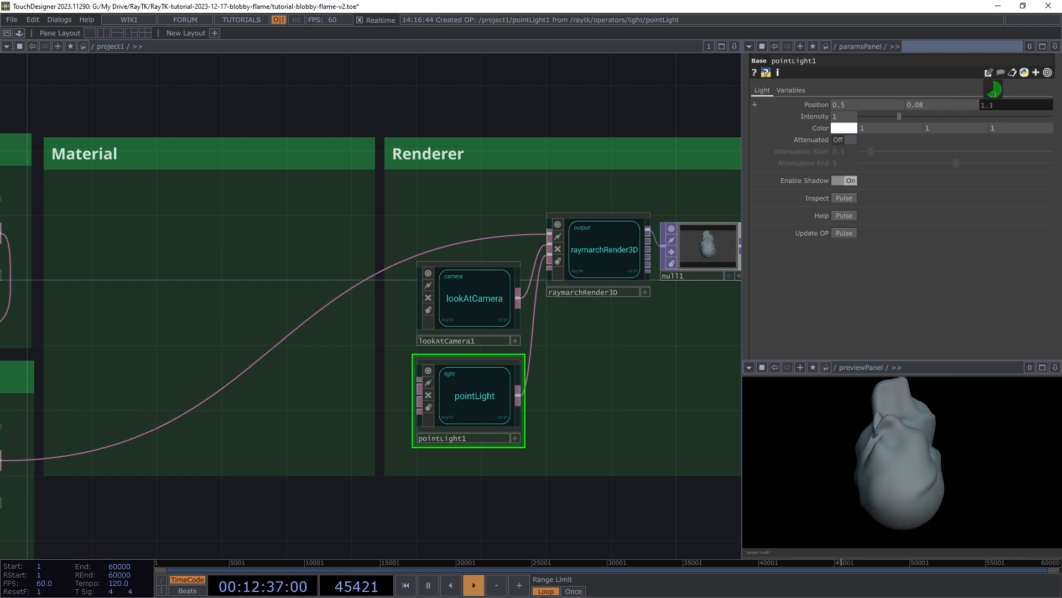
{"action": "middle_click_drag", "start_coordinate": [996, 91], "coordinate": [994, 91]}
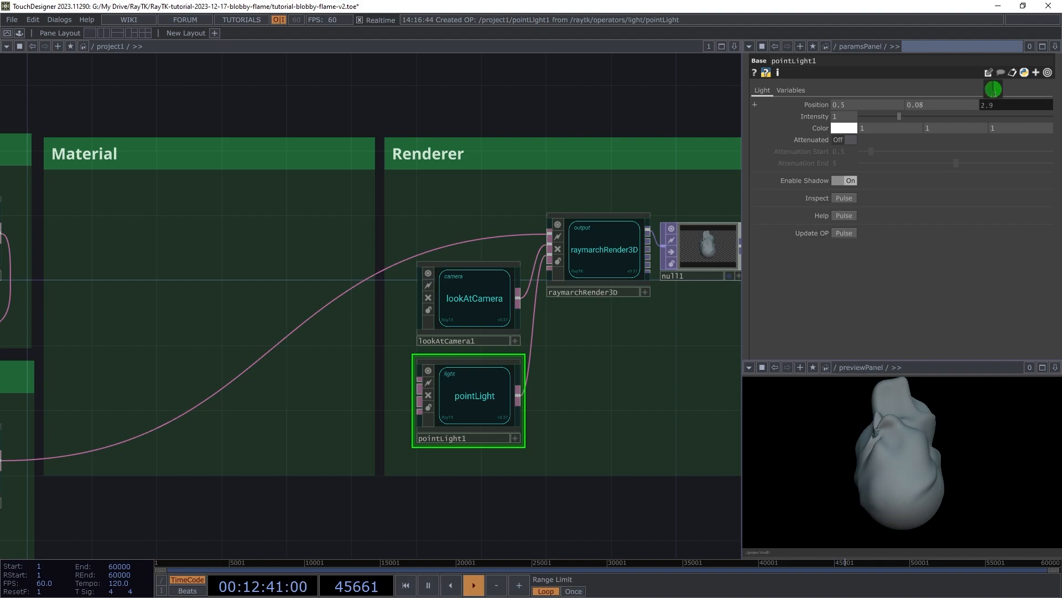
{"action": "middle_click_drag", "start_coordinate": [855, 109], "coordinate": [863, 111]}
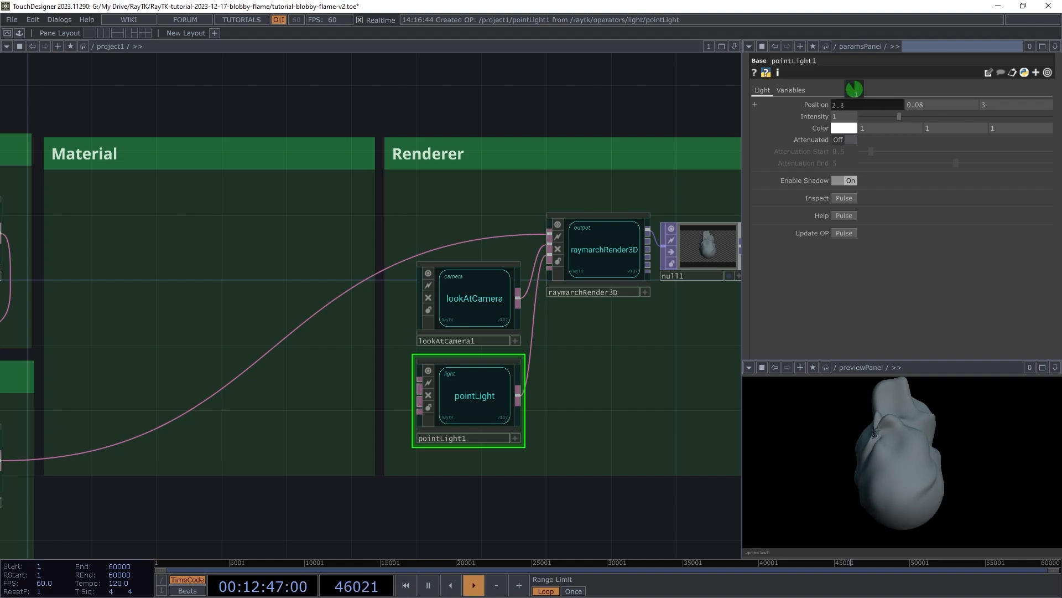
{"action": "middle_click_drag", "start_coordinate": [869, 105], "coordinate": [867, 104]}
{"action": "mouse_move", "coordinate": [936, 105]}
{"action": "middle_mouse_down"}
{"action": "mouse_move", "coordinate": [941, 85]}
{"action": "mouse_move", "coordinate": [940, 105]}
{"action": "middle_mouse_up"}
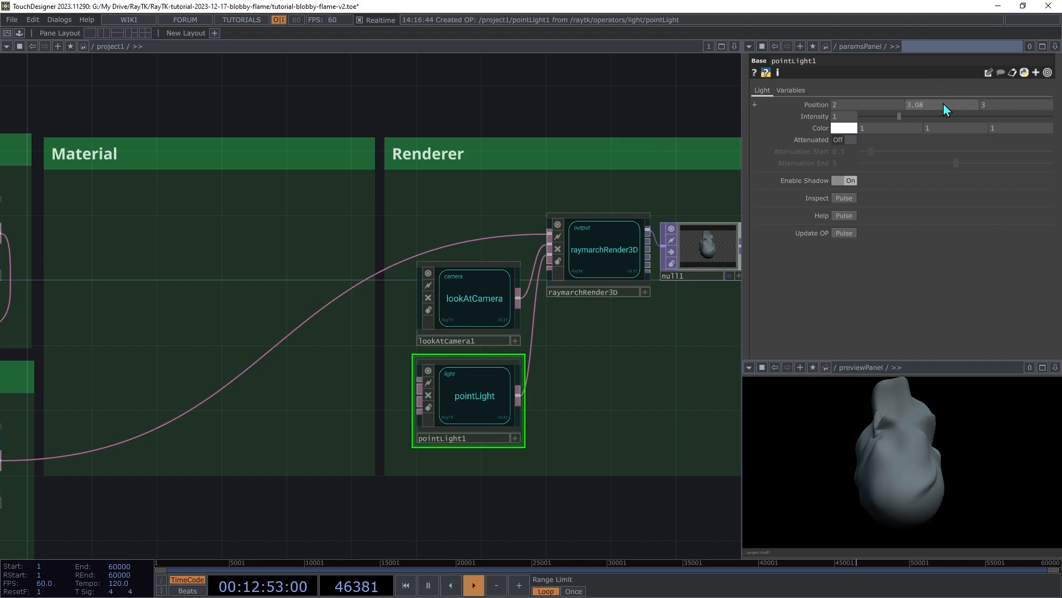
{"action": "type", "text": "1"}
{"action": "key", "text": "Tab"}
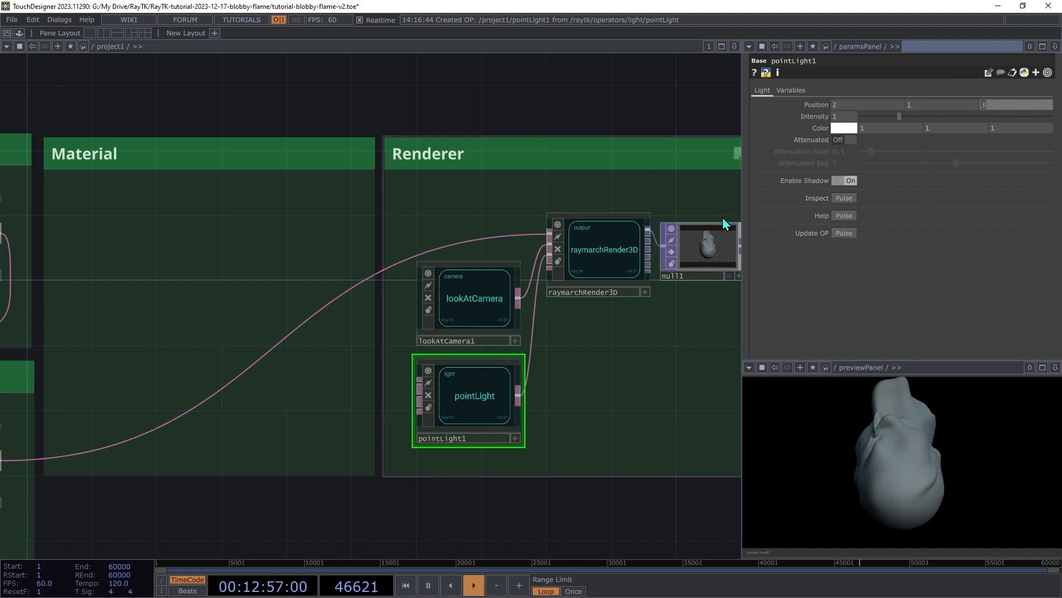
- Add a modularMat operator from the RayTK palette and place it in the Material section
{"action": "key", "text": "alt+r"}
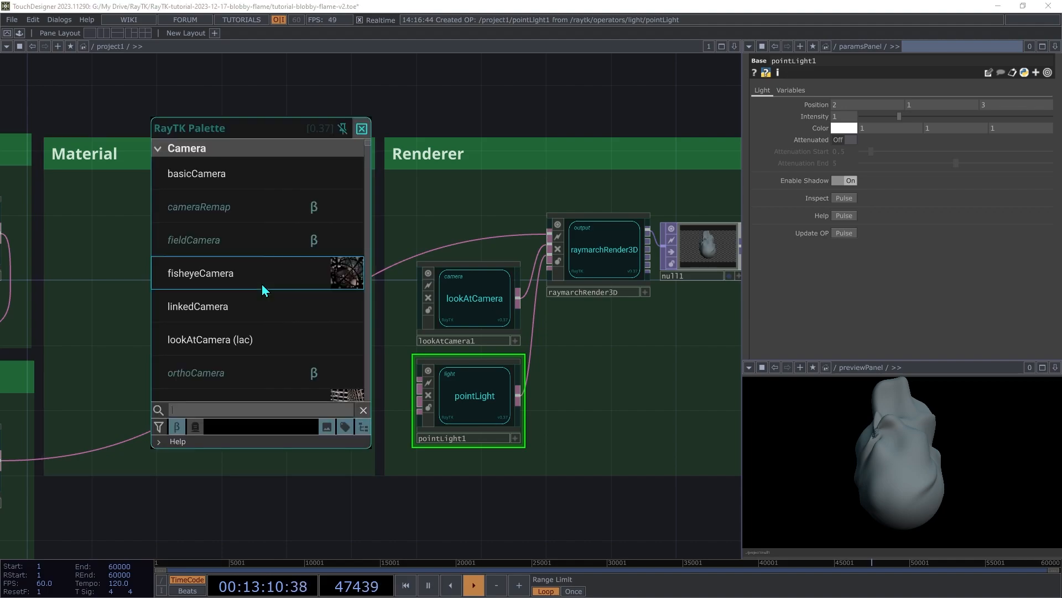
{"action": "type", "text": "modula"}
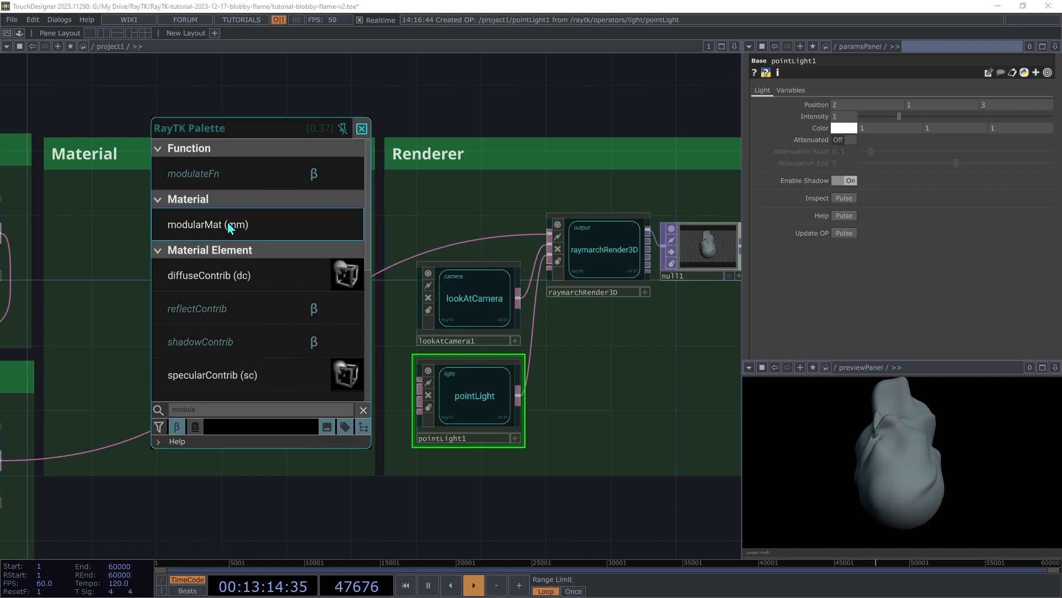
{"action": "left_click", "coordinate": [247, 225]}
{"action": "left_click", "coordinate": [230, 265]}
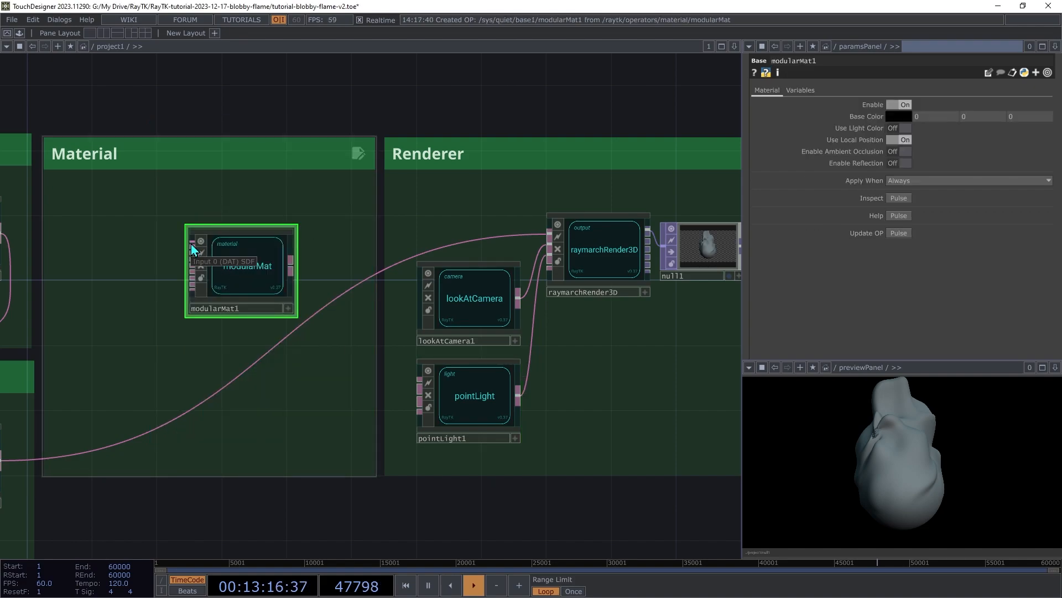
- Wire modularMat between the arrange operator's output and raymarchRender3D's first input, and move it nearer the Renderer section
{"action": "left_click_drag", "start_coordinate": [193, 247], "coordinate": [119, 447]}
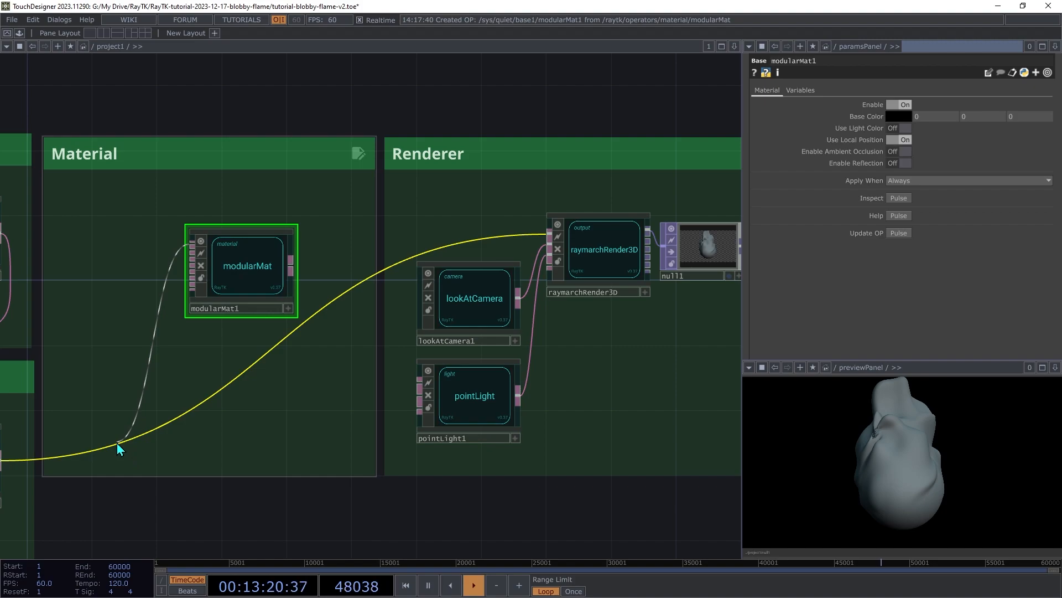
{"action": "left_click_drag", "start_coordinate": [119, 448], "coordinate": [118, 447]}
{"action": "left_click_drag", "start_coordinate": [291, 260], "coordinate": [524, 229]}
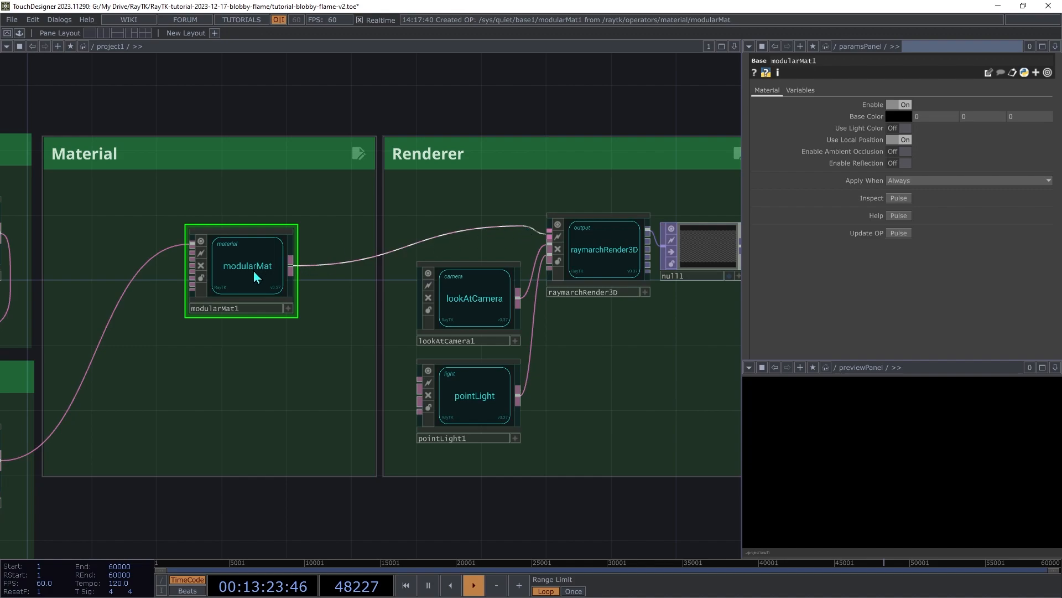
{"action": "left_click_drag", "start_coordinate": [254, 279], "coordinate": [303, 274]}
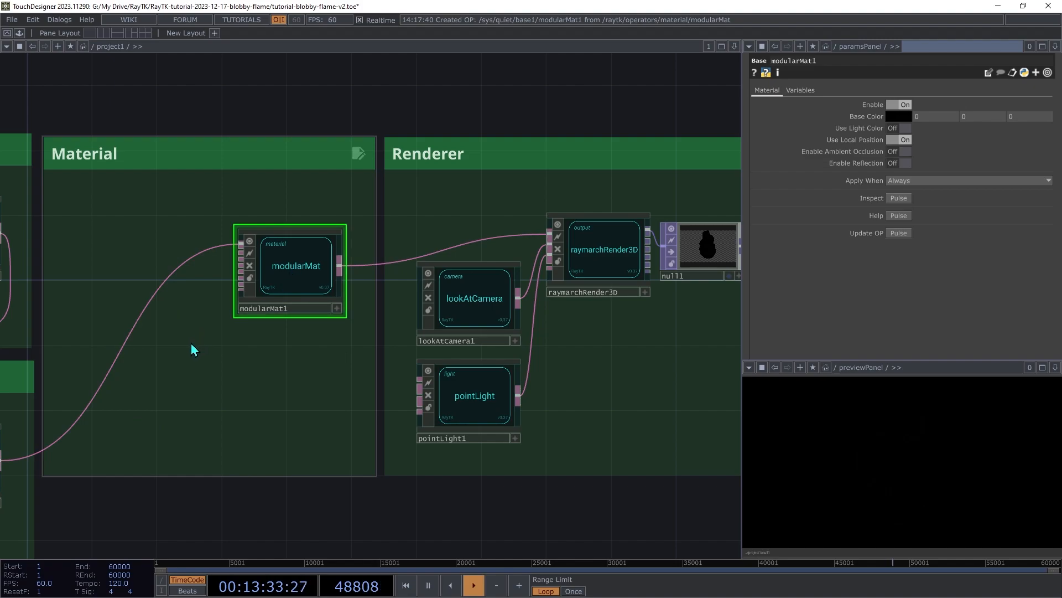
- Add an Oren-Nayar diffuse contribution to modularMat inside the Material section, with Roughness and Albedo both set to 1
{"action": "right_click", "coordinate": [171, 360]}
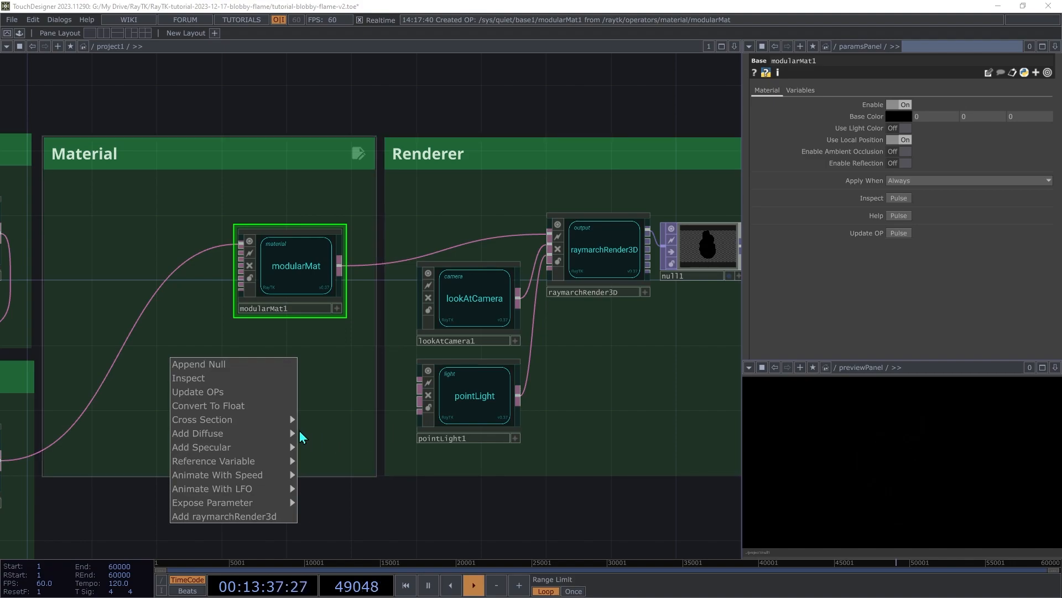
{"action": "mouse_move", "coordinate": [292, 434]}
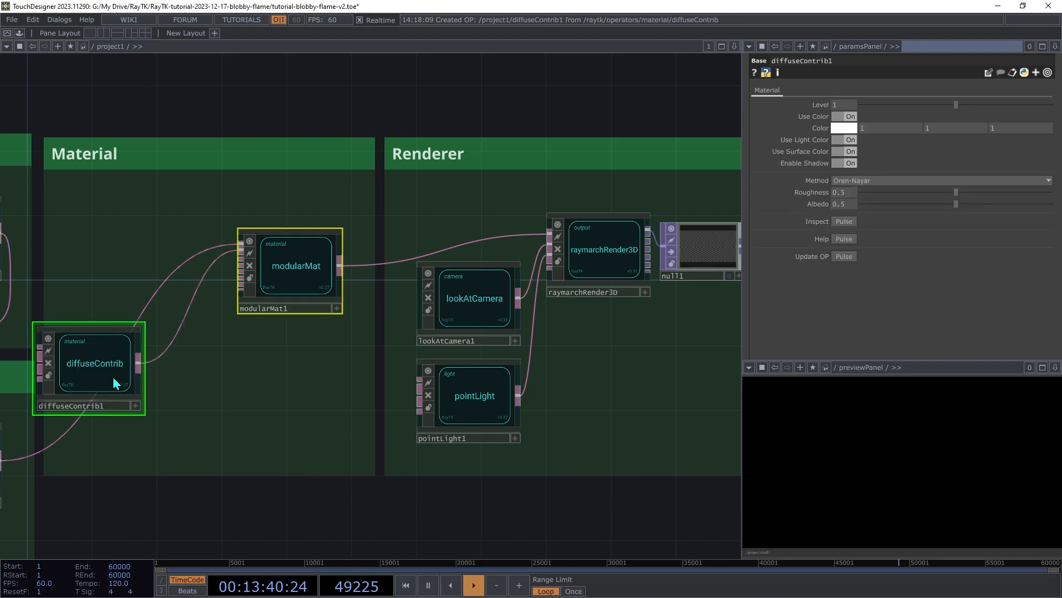
{"action": "left_click_drag", "start_coordinate": [136, 369], "coordinate": [162, 339]}
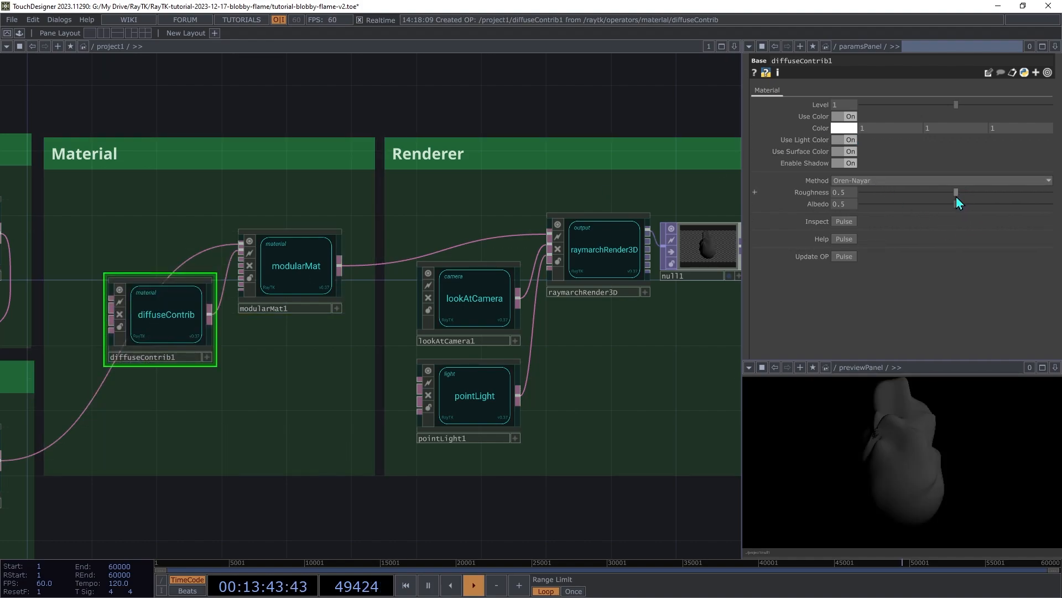
{"action": "left_click_drag", "start_coordinate": [957, 195], "coordinate": [1061, 197]}
{"action": "left_click_drag", "start_coordinate": [963, 204], "coordinate": [1061, 209]}
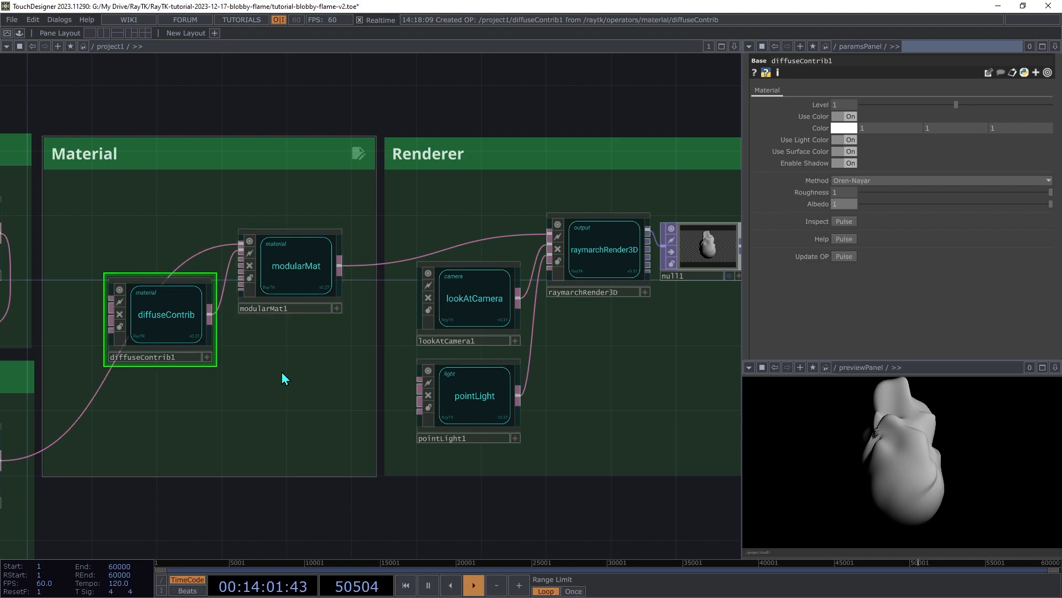
- Add a GGX specular contribution to modularMat, placed below diffuseContrib, with Roughness and Fresnel both set to 0.6
{"action": "left_click", "coordinate": [301, 268]}
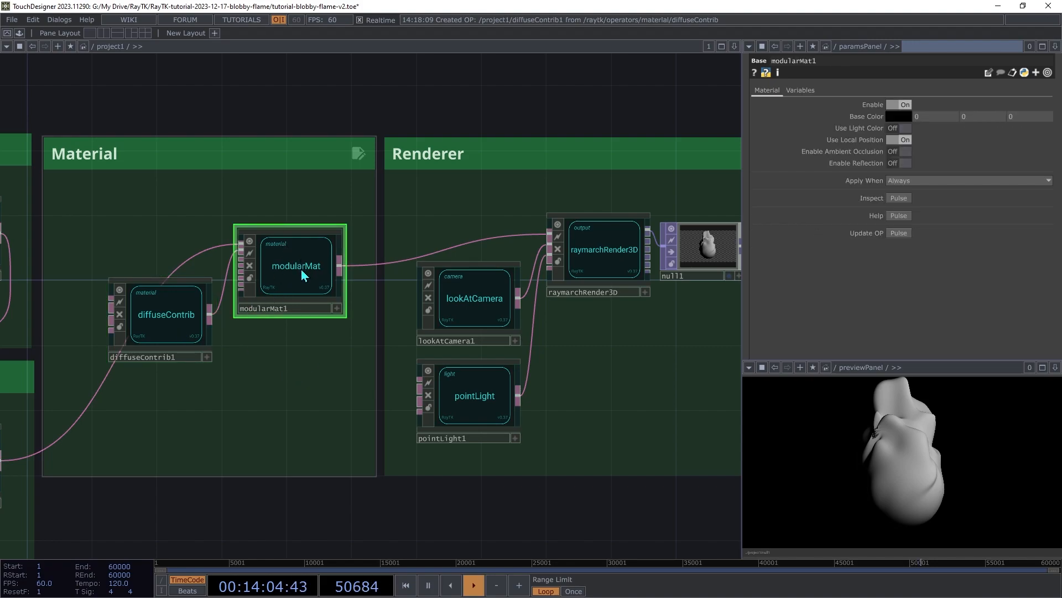
{"action": "right_click", "coordinate": [287, 327]}
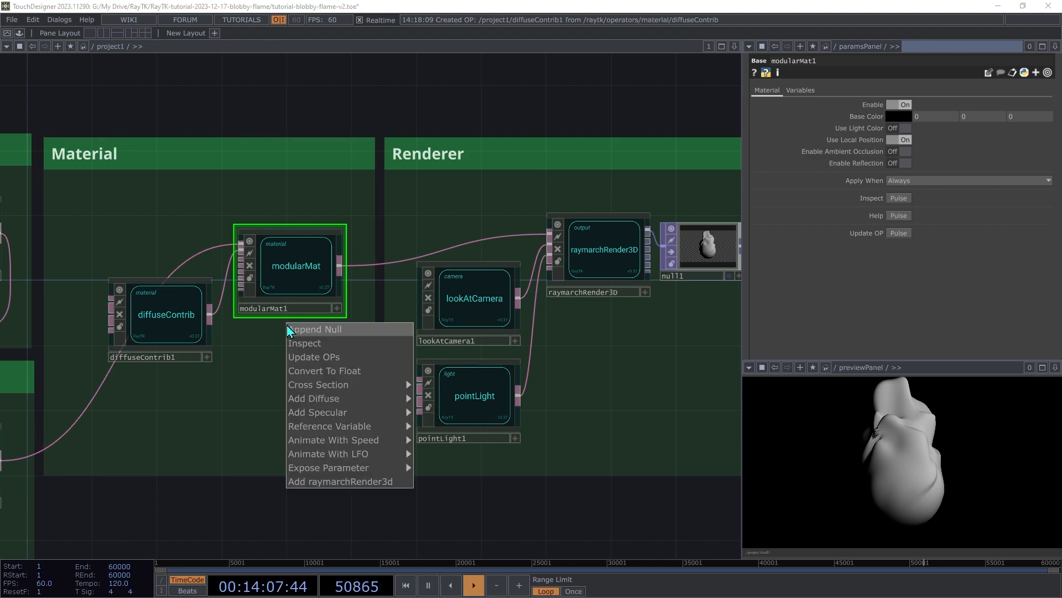
{"action": "mouse_move", "coordinate": [397, 421]}
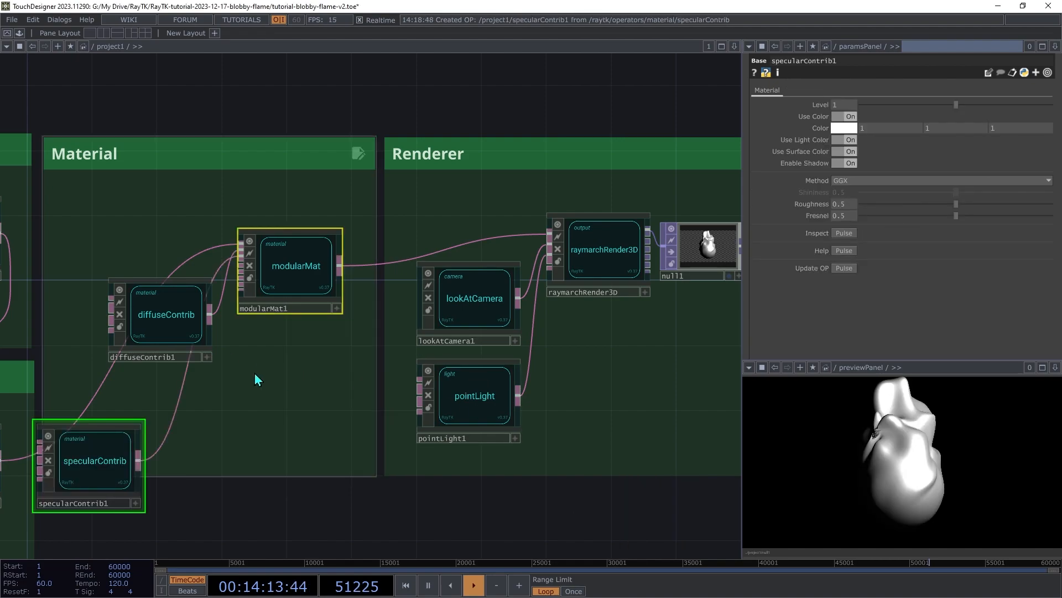
{"action": "left_click_drag", "start_coordinate": [115, 451], "coordinate": [186, 402]}
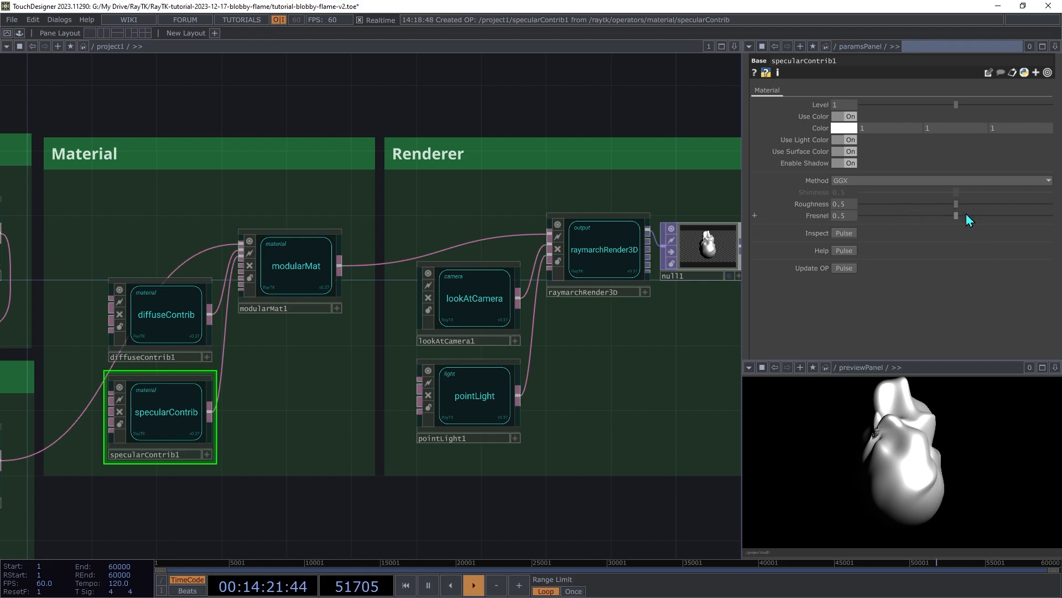
{"action": "middle_click_drag", "start_coordinate": [845, 204], "coordinate": [873, 210]}
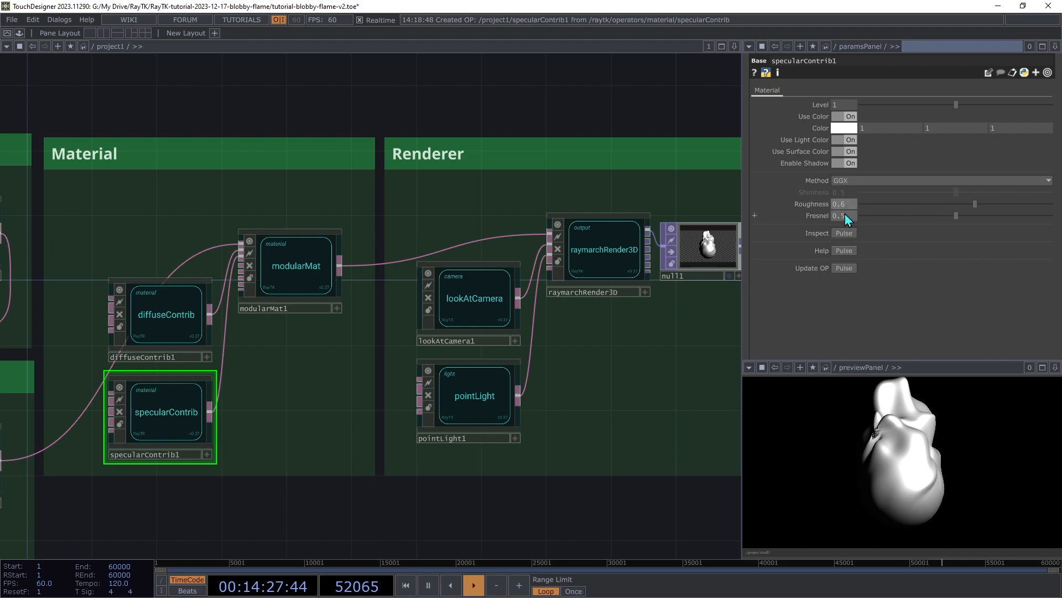
{"action": "middle_click_drag", "start_coordinate": [857, 223], "coordinate": [848, 195]}
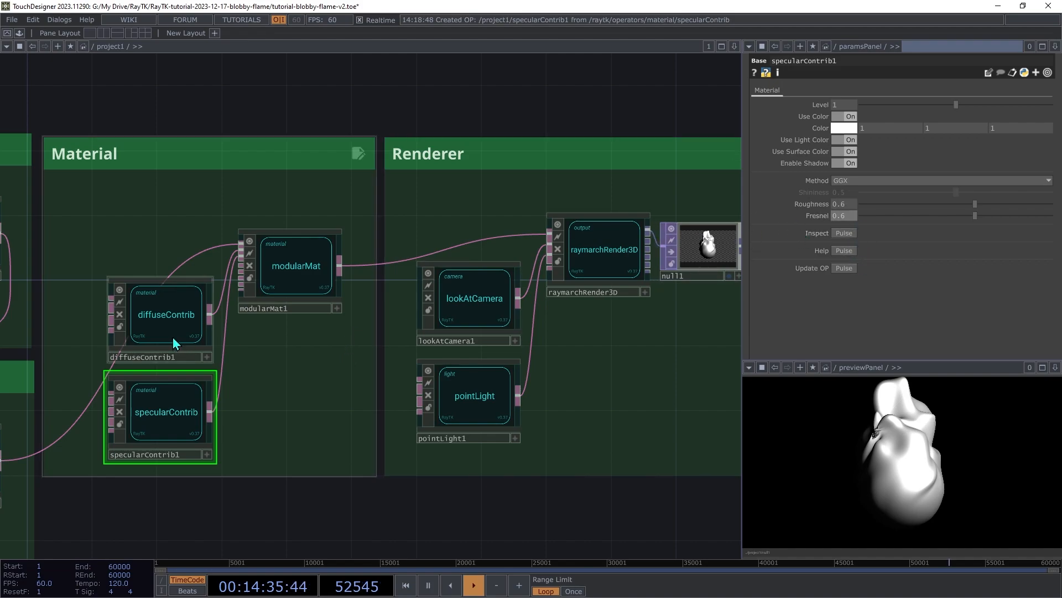
- Set diffuseContrib's Color to orange with red 1, green 0.53565 and blue 0.247
{"action": "left_click", "coordinate": [156, 317]}
{"action": "left_click", "coordinate": [162, 412]}
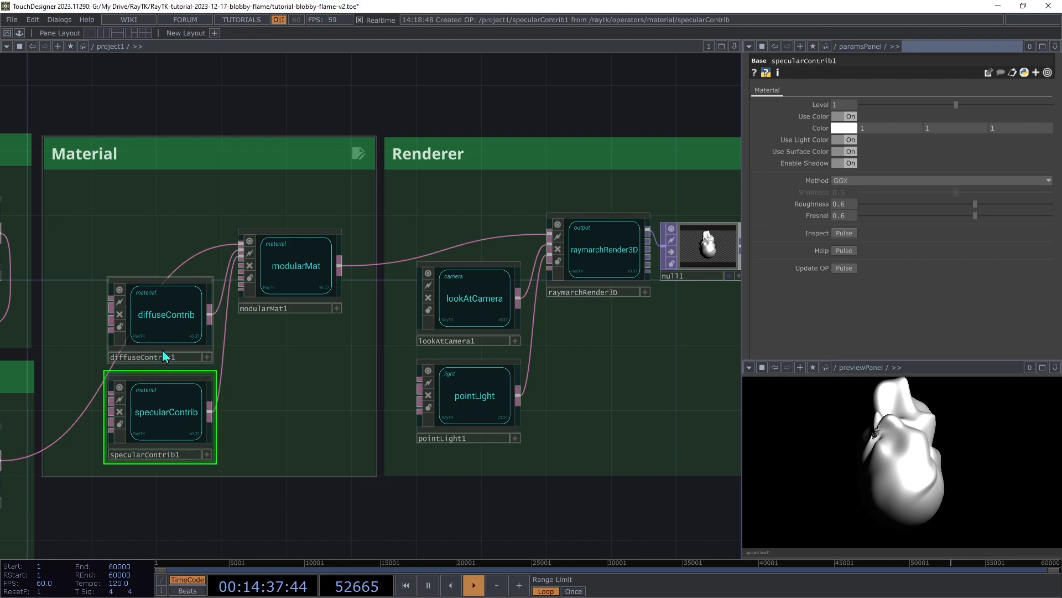
{"action": "left_click", "coordinate": [163, 318]}
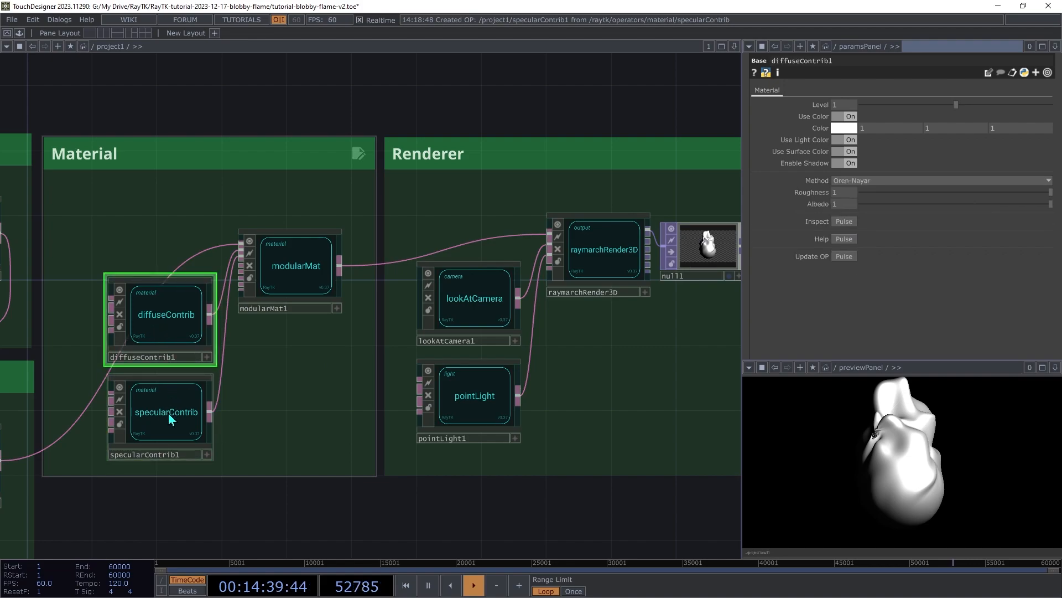
{"action": "left_click", "coordinate": [847, 126]}
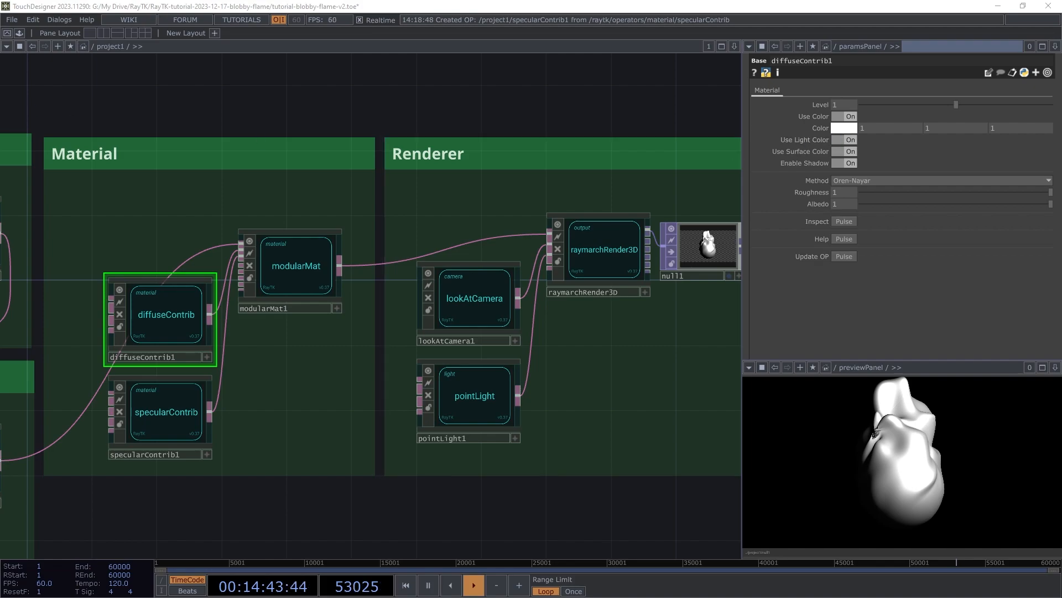
{"action": "left_click_drag", "start_coordinate": [615, 285], "coordinate": [711, 308]}
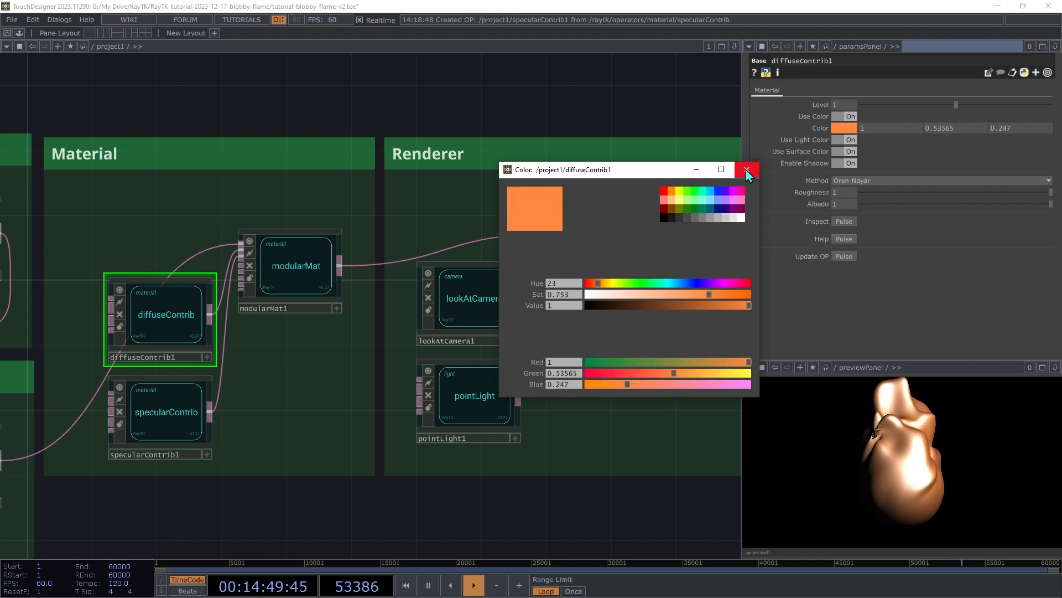
{"action": "left_click", "coordinate": [747, 170]}
- Set specularContrib's Color to green with red 0.264, green 1 and blue 0.3744
{"action": "left_click", "coordinate": [178, 416]}
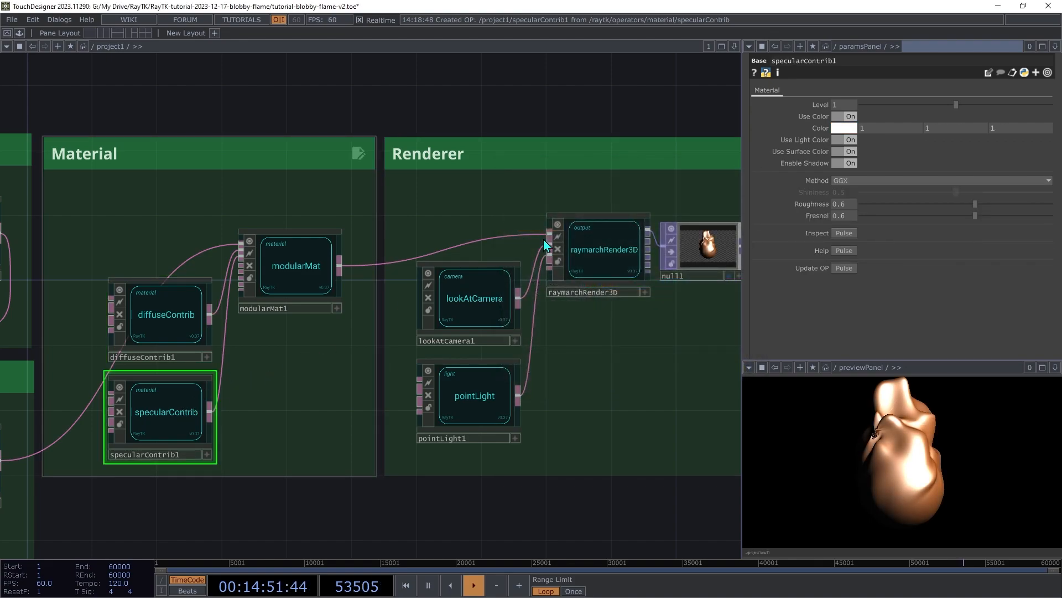
{"action": "left_click", "coordinate": [847, 127]}
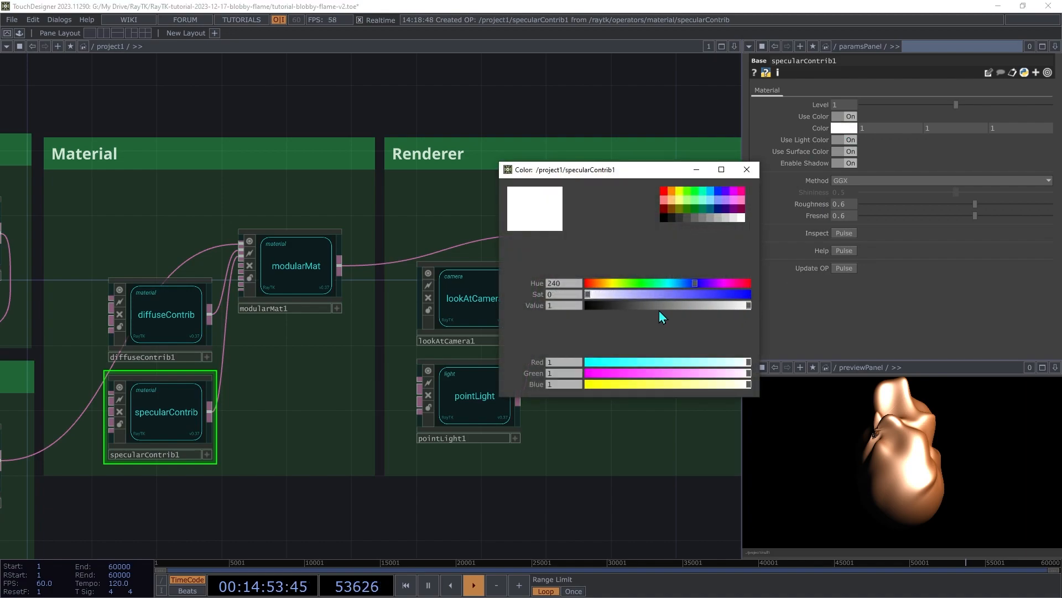
{"action": "left_click_drag", "start_coordinate": [693, 284], "coordinate": [706, 304]}
{"action": "left_click_drag", "start_coordinate": [637, 284], "coordinate": [649, 292]}
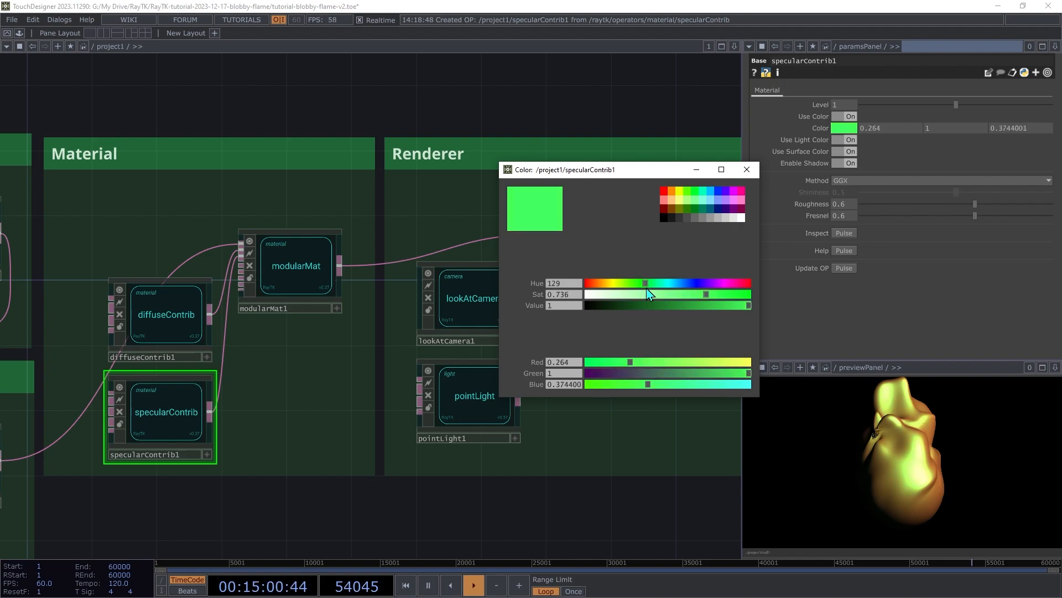
{"action": "left_click", "coordinate": [747, 169]}
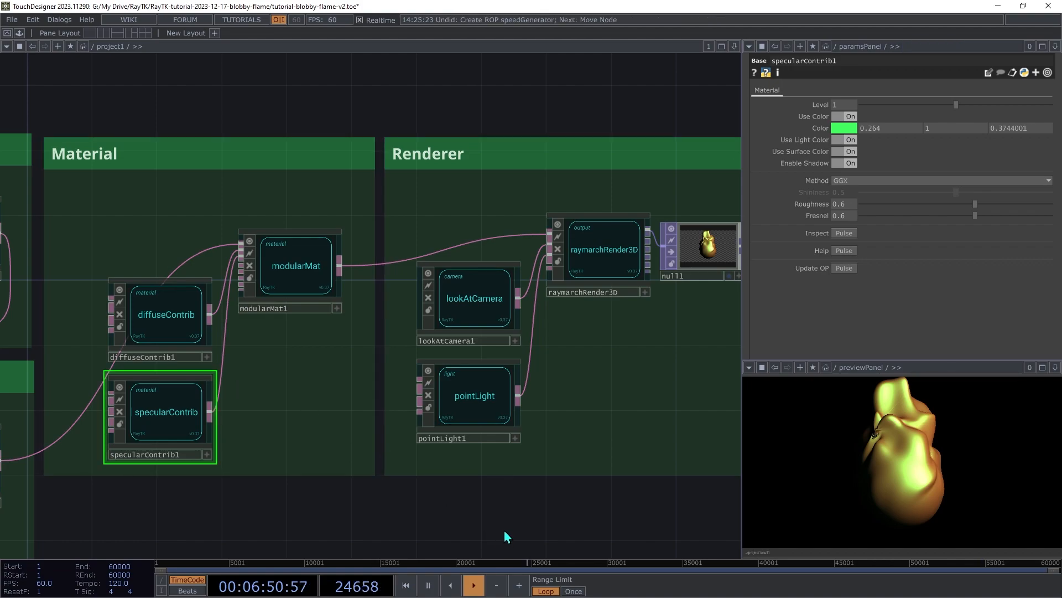
- Animate noiseField1's whole Translate with a speed generator, placing the generator and its values node below noiseField1 in the Surface Expansion section
{"action": "scroll", "coordinate": [506, 523], "scroll_direction": "down", "scroll_amount": 10}
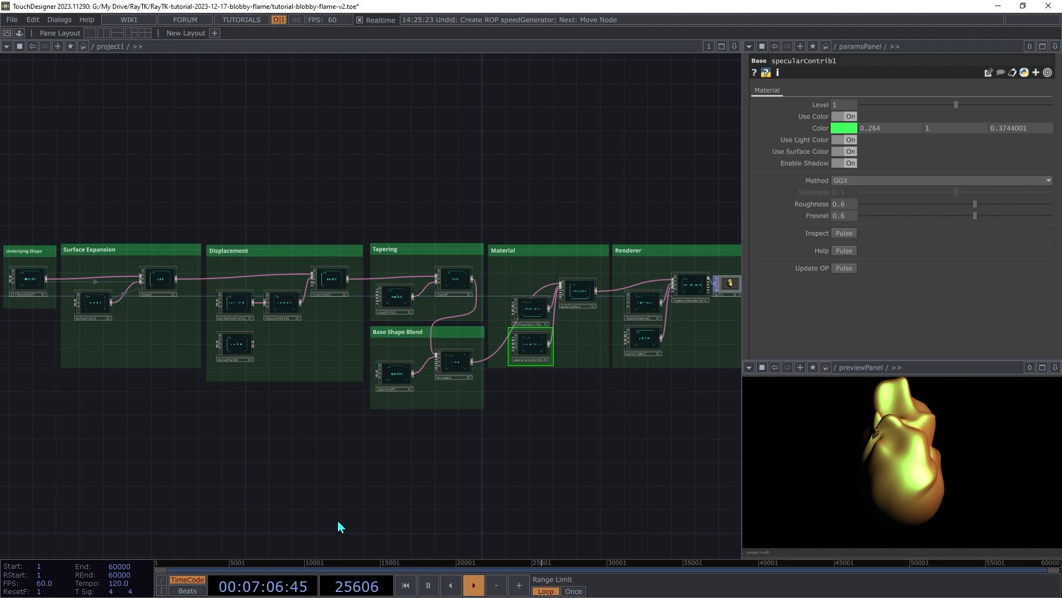
{"action": "scroll", "coordinate": [339, 527], "scroll_direction": "up", "scroll_amount": 2}
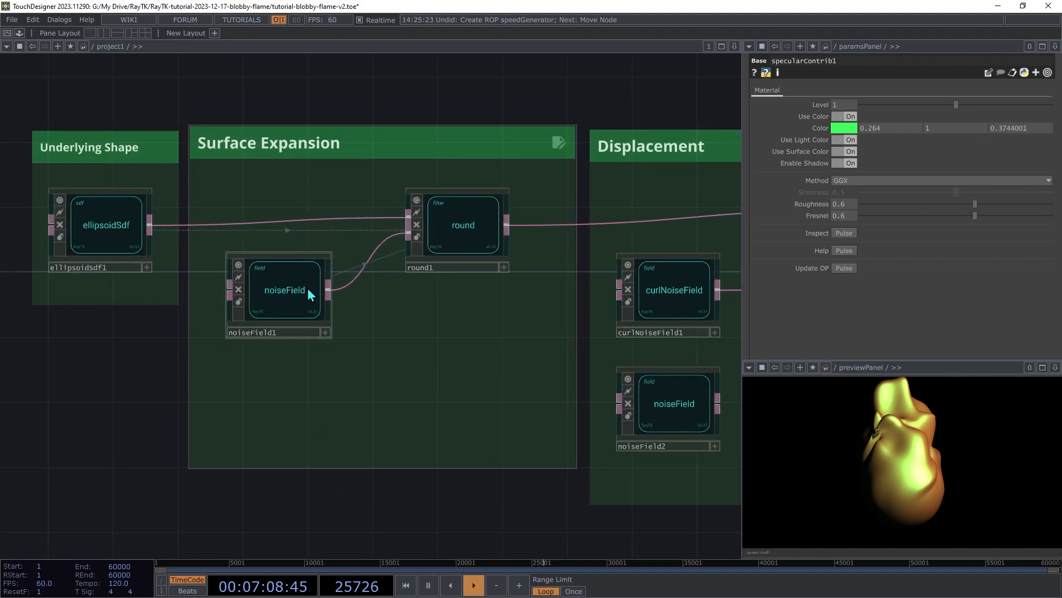
{"action": "left_click", "coordinate": [285, 286]}
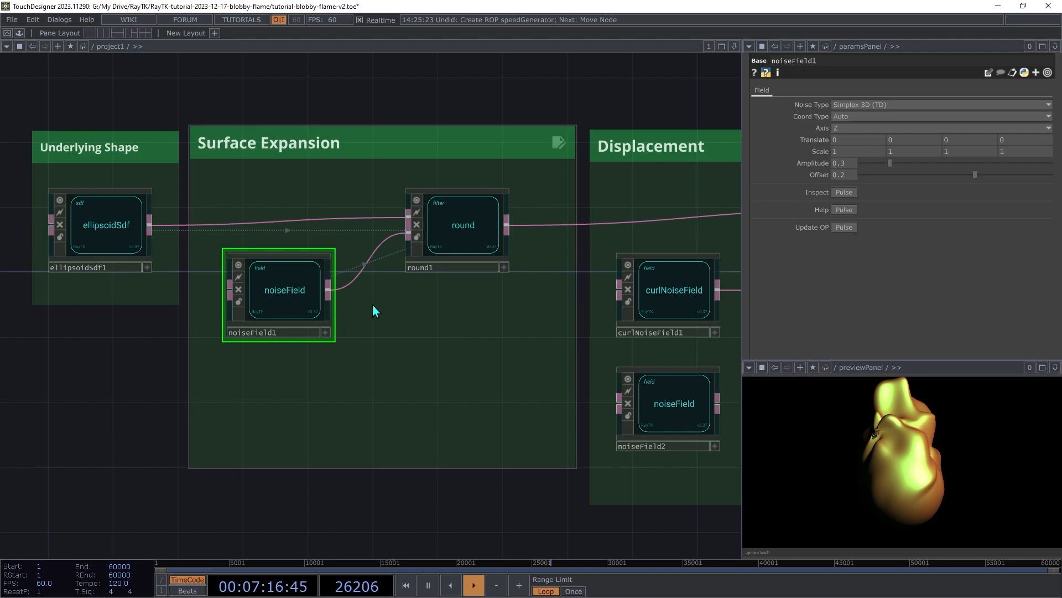
{"action": "key", "text": "alt+e"}
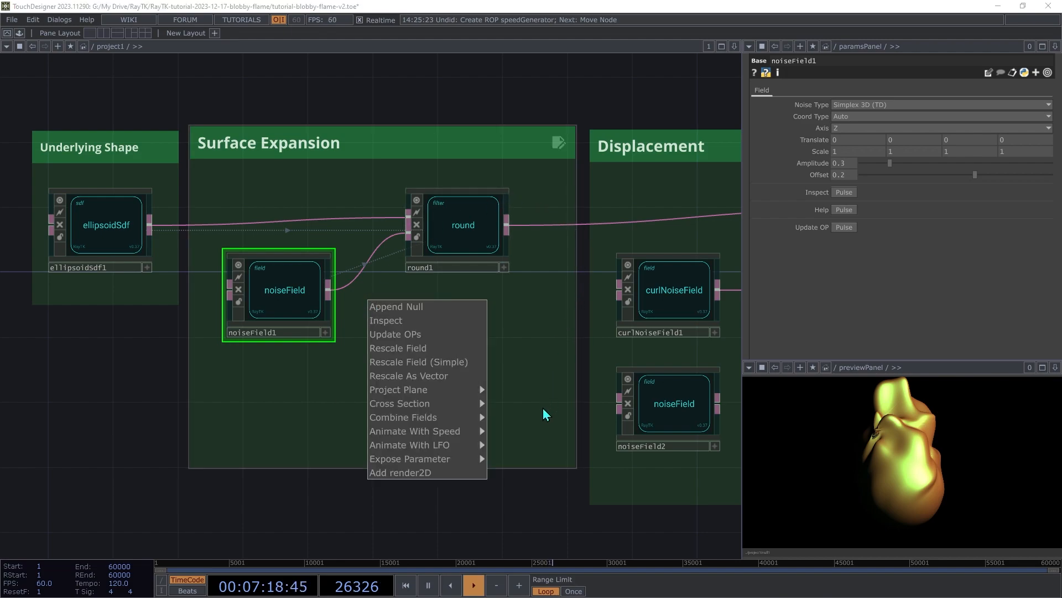
{"action": "mouse_move", "coordinate": [441, 443]}
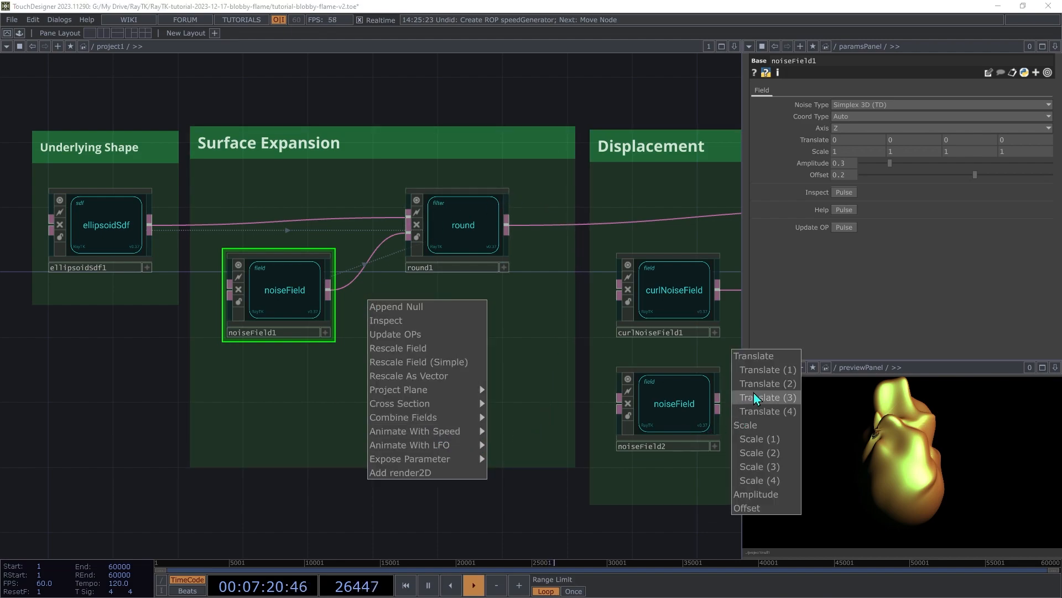
{"action": "left_click", "coordinate": [766, 354]}
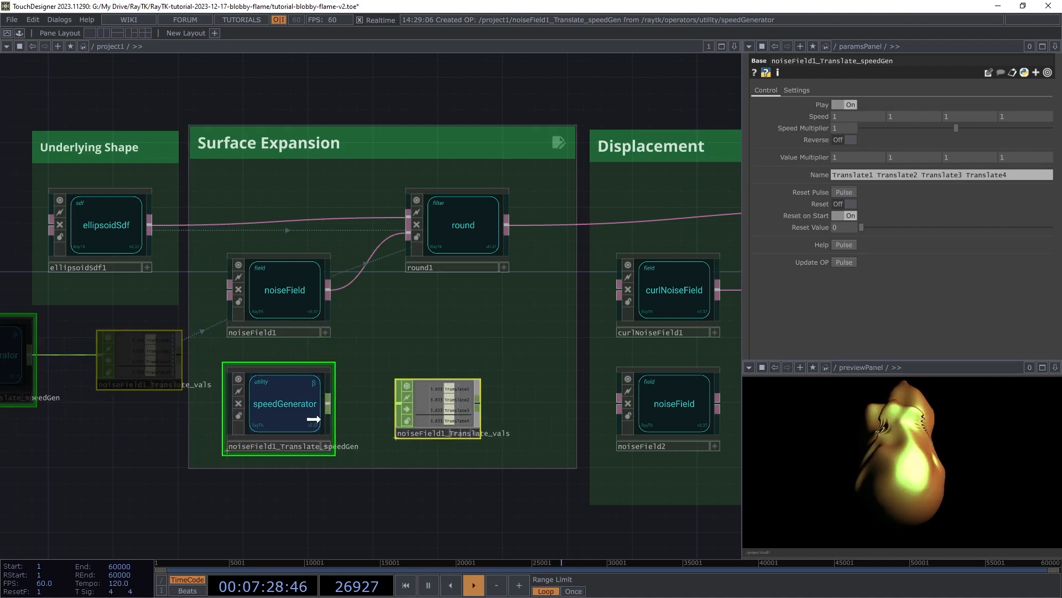
{"action": "left_click", "coordinate": [313, 423]}
{"action": "left_click", "coordinate": [294, 404]}
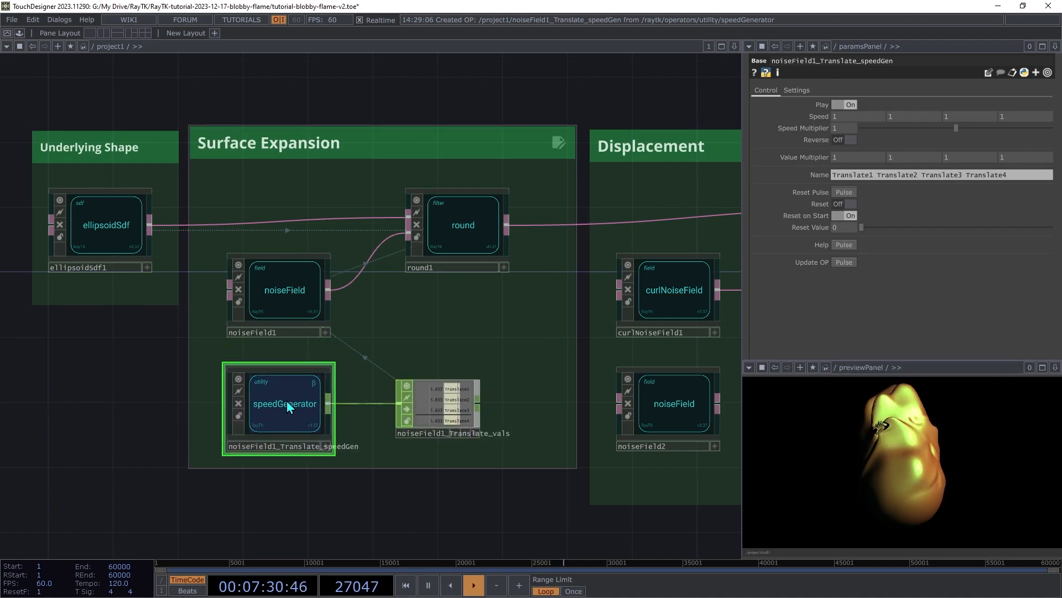
- Set the noiseField1 speed generator's Speed to 0.1, 1, 0, 1 and its Speed Multiplier to 1.255
{"action": "middle_click_drag", "start_coordinate": [856, 123], "coordinate": [856, 101]}
{"action": "middle_click_drag", "start_coordinate": [958, 118], "coordinate": [952, 98]}
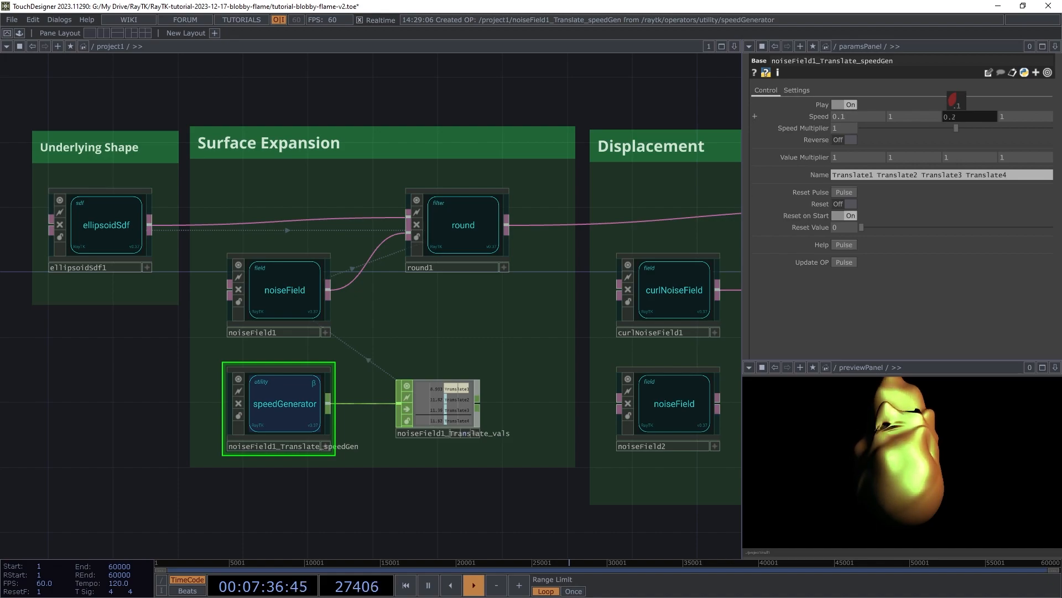
{"action": "left_click_drag", "start_coordinate": [957, 128], "coordinate": [962, 187]}
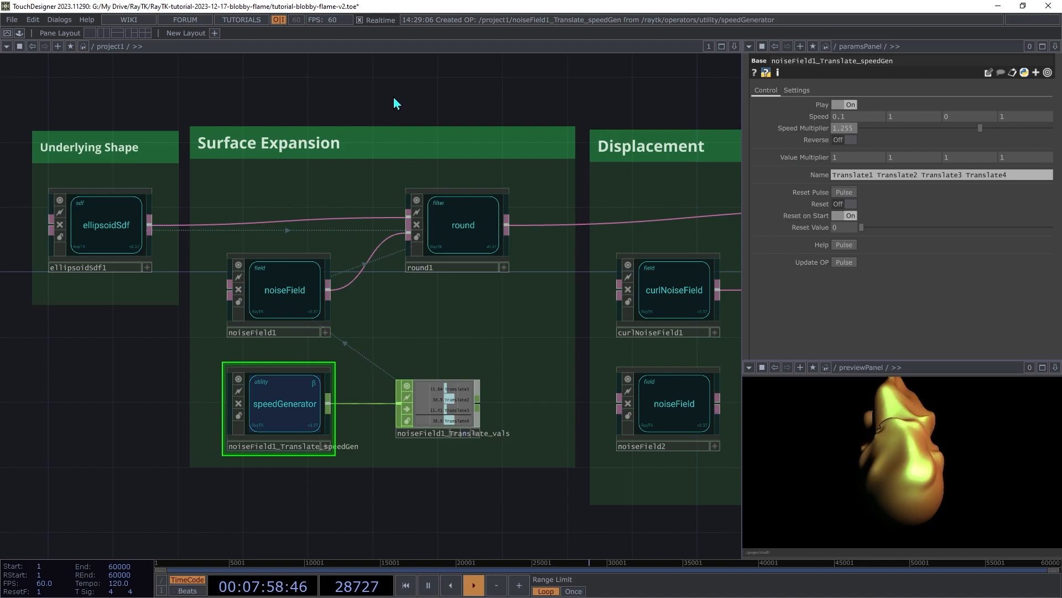
- Animate curlNoiseField1's whole Translate with a speed generator, arranging the generator beside noiseField2 and curlNoiseField1 above it in the Displacement section
{"action": "left_click_drag", "start_coordinate": [393, 98], "coordinate": [0, 79]}
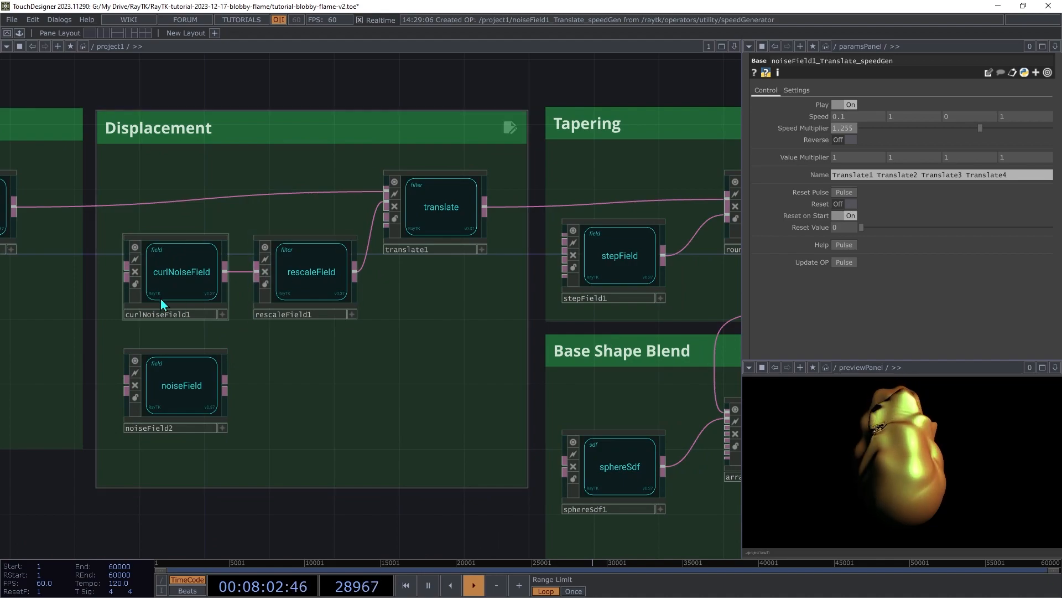
{"action": "left_click", "coordinate": [191, 285]}
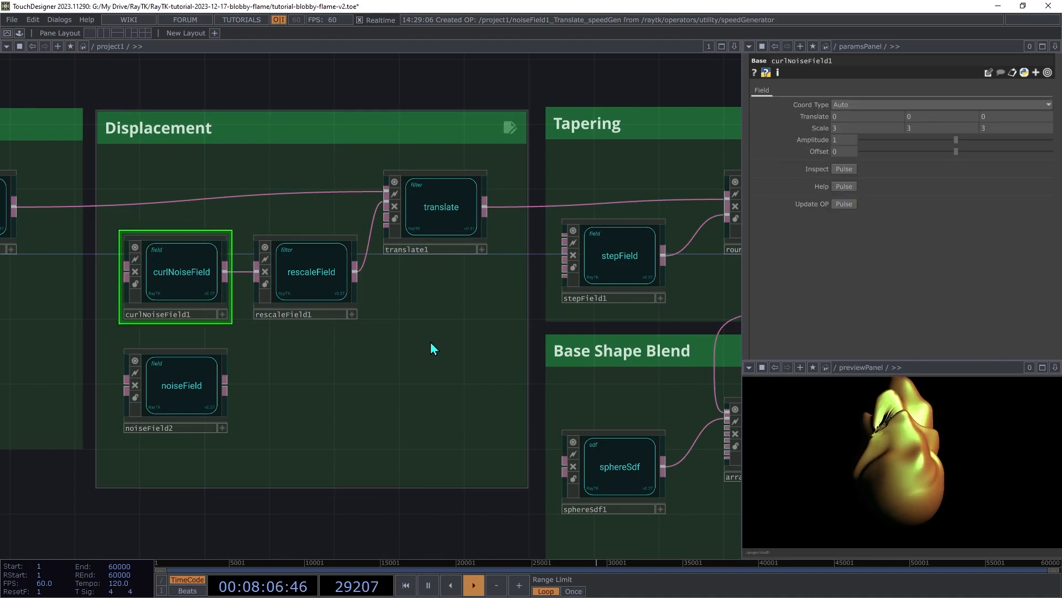
{"action": "left_click_drag", "start_coordinate": [229, 300], "coordinate": [408, 432]}
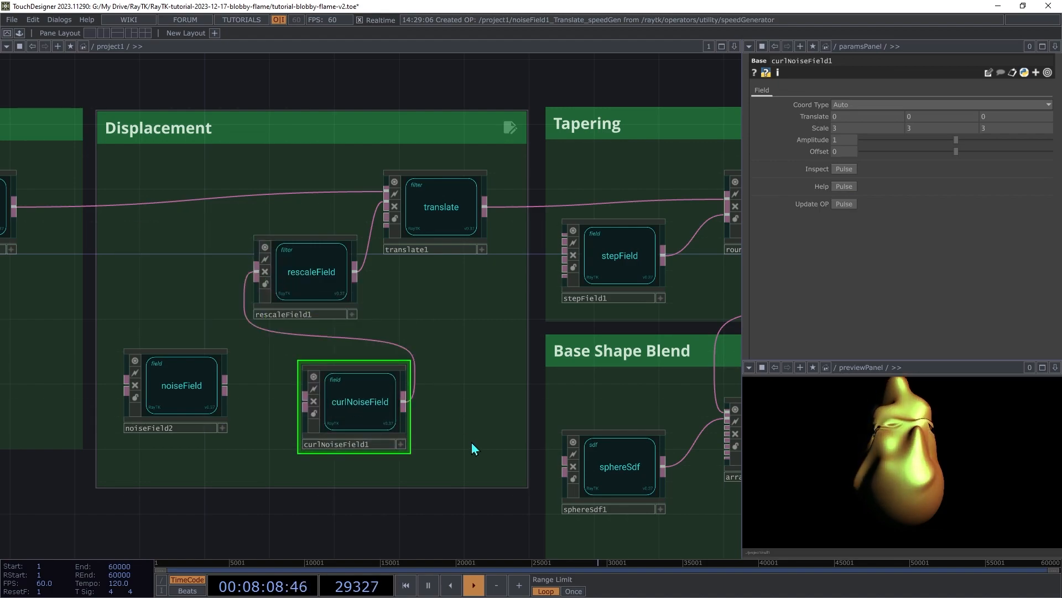
{"action": "right_click", "coordinate": [477, 320]}
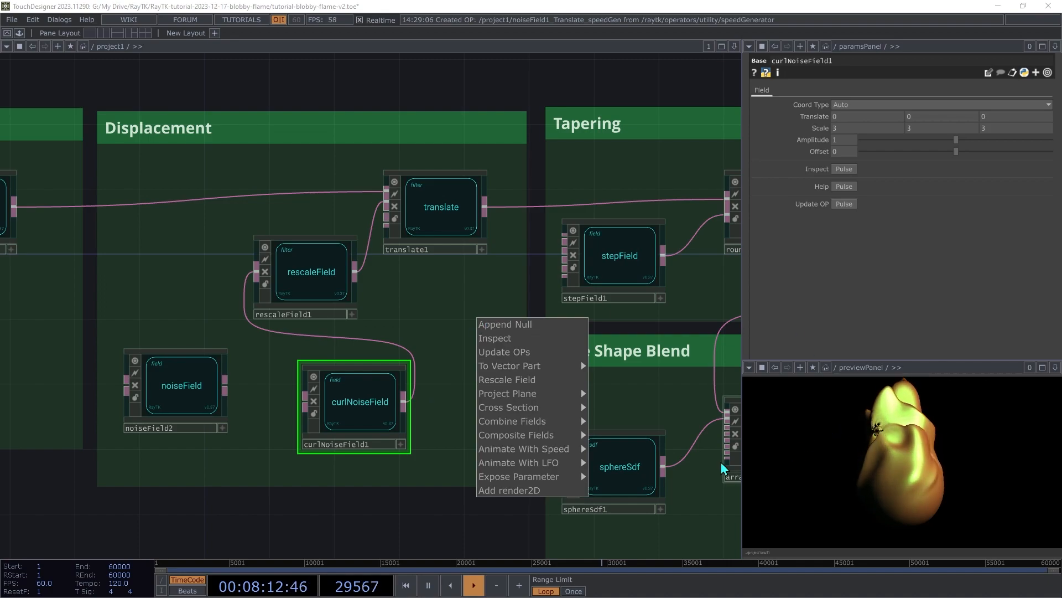
{"action": "mouse_move", "coordinate": [576, 448]}
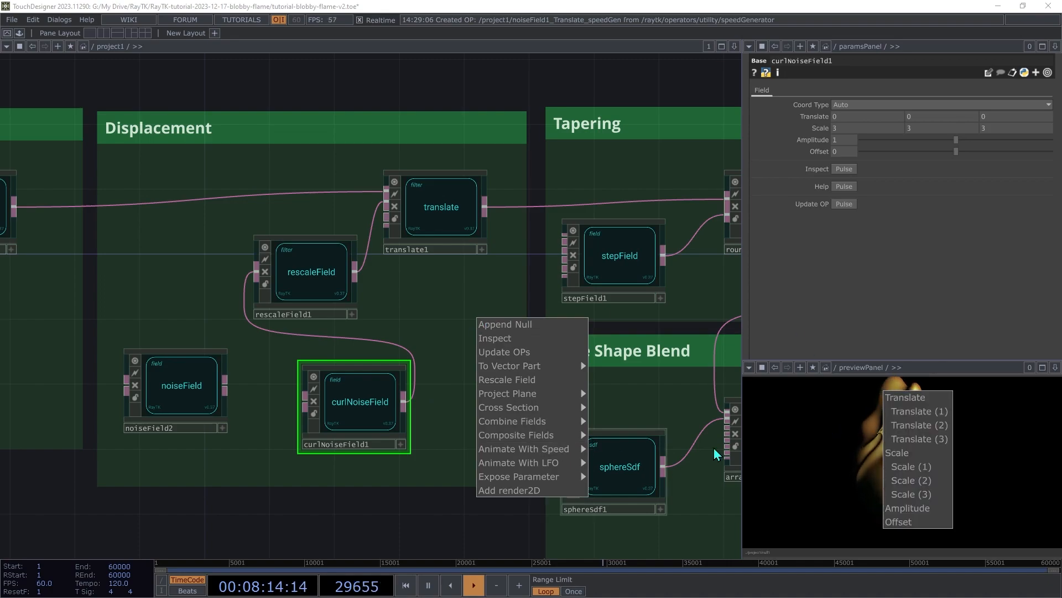
{"action": "left_click", "coordinate": [934, 398]}
{"action": "left_click_drag", "start_coordinate": [374, 406], "coordinate": [199, 276]}
{"action": "left_click_drag", "start_coordinate": [323, 447], "coordinate": [319, 396]}
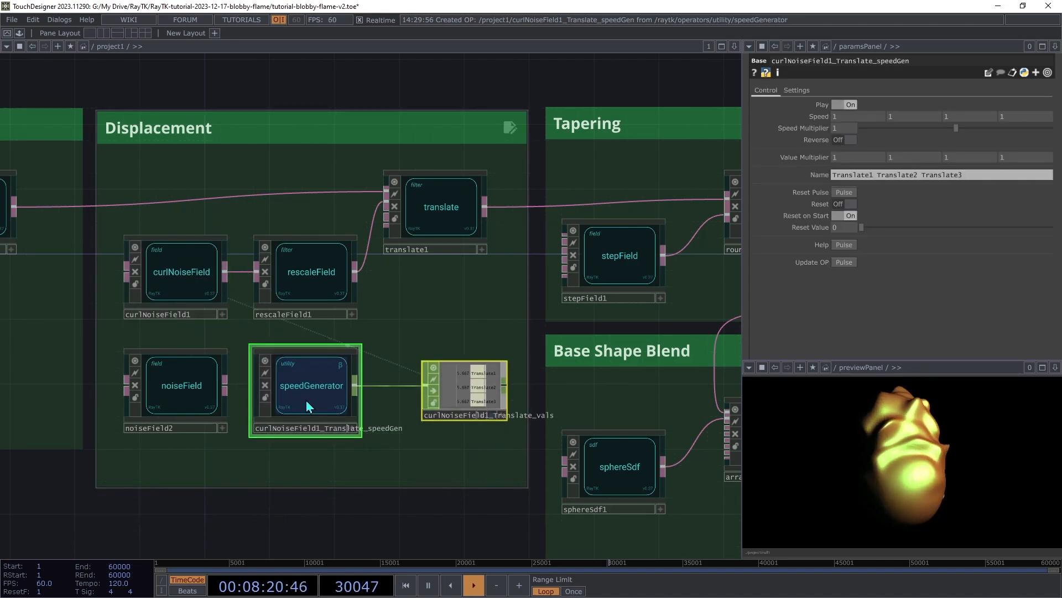
- Set the curlNoiseField1 speed generator's first Speed value to 0, the third to -0.1, and the Speed Multiplier to 1.202
{"action": "mouse_move", "coordinate": [875, 118]}
{"action": "middle_mouse_down"}
{"action": "mouse_move", "coordinate": [873, 104]}
{"action": "mouse_move", "coordinate": [875, 117]}
{"action": "middle_mouse_up"}
{"action": "middle_click_drag", "start_coordinate": [967, 120], "coordinate": [960, 97]}
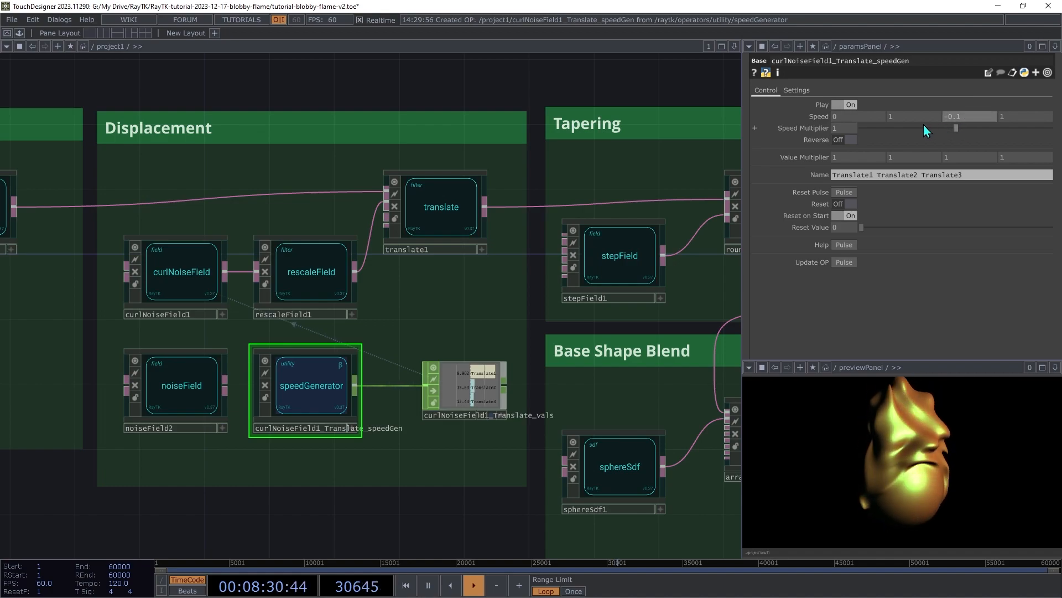
{"action": "left_click_drag", "start_coordinate": [959, 128], "coordinate": [983, 166]}
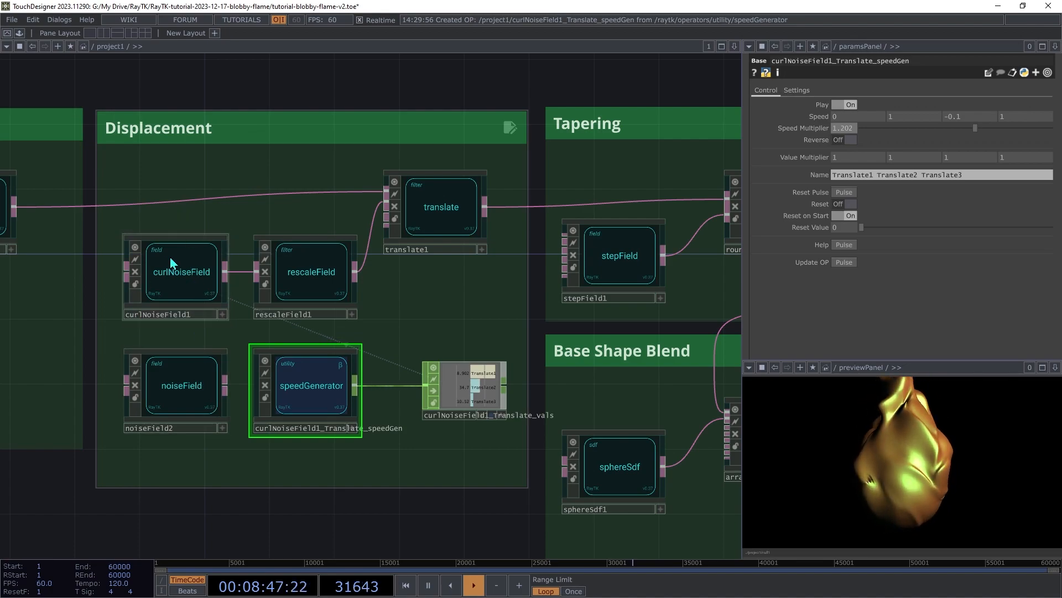
- Copy curlNoiseField1's Translate parameter and paste its expressions into noiseField2's Translate
{"action": "left_click", "coordinate": [183, 272]}
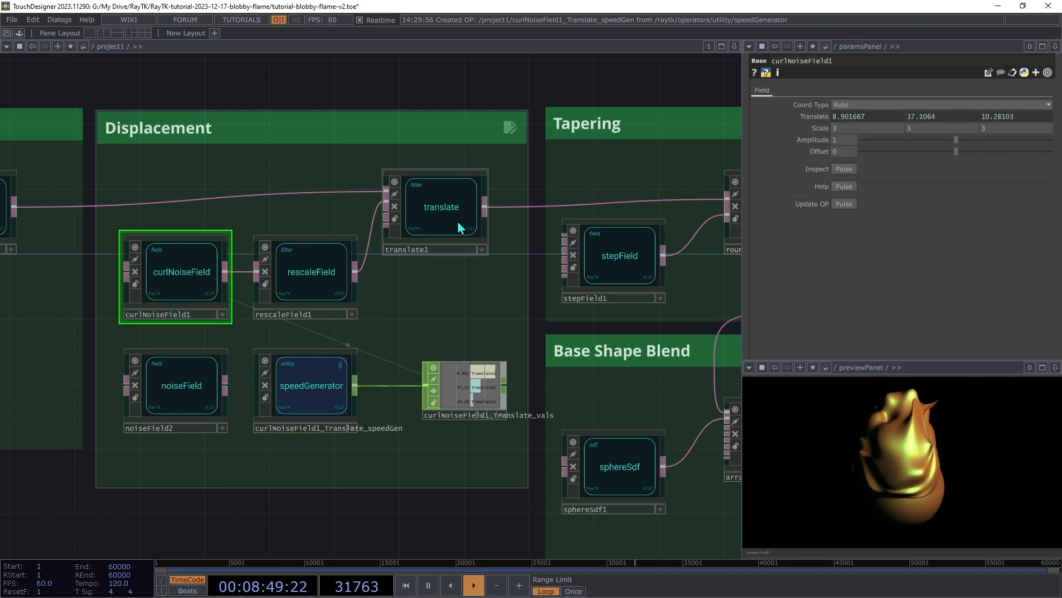
{"action": "right_click", "coordinate": [811, 117]}
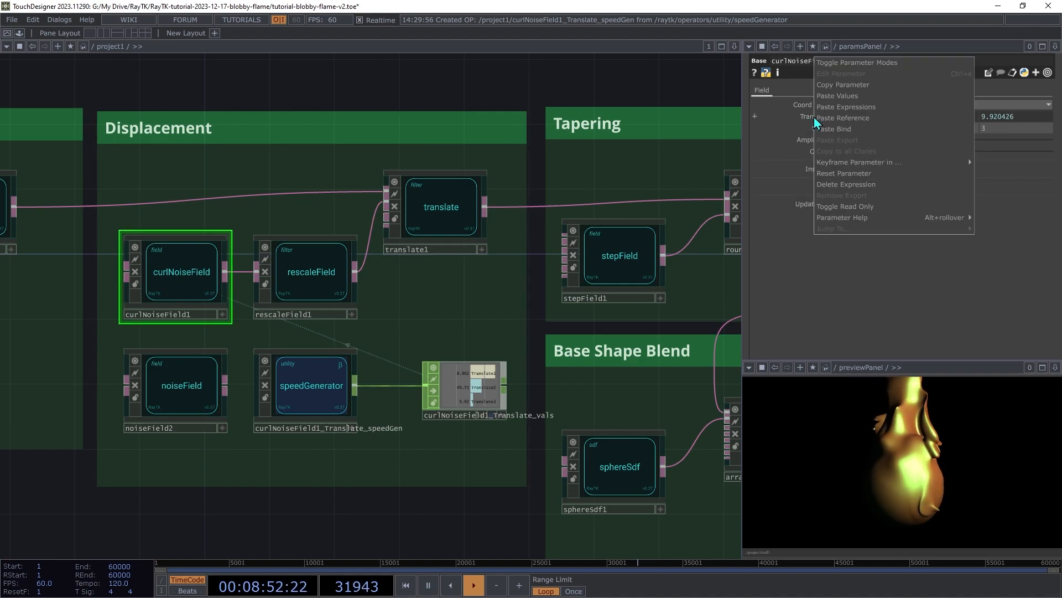
{"action": "left_click", "coordinate": [842, 84]}
{"action": "left_click", "coordinate": [180, 387]}
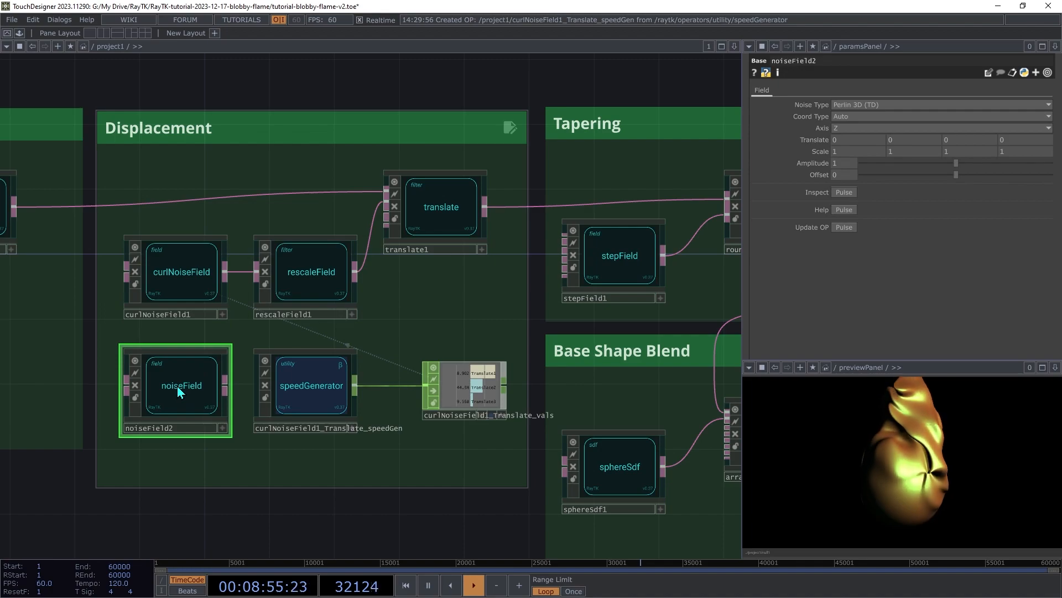
{"action": "right_click", "coordinate": [815, 145]}
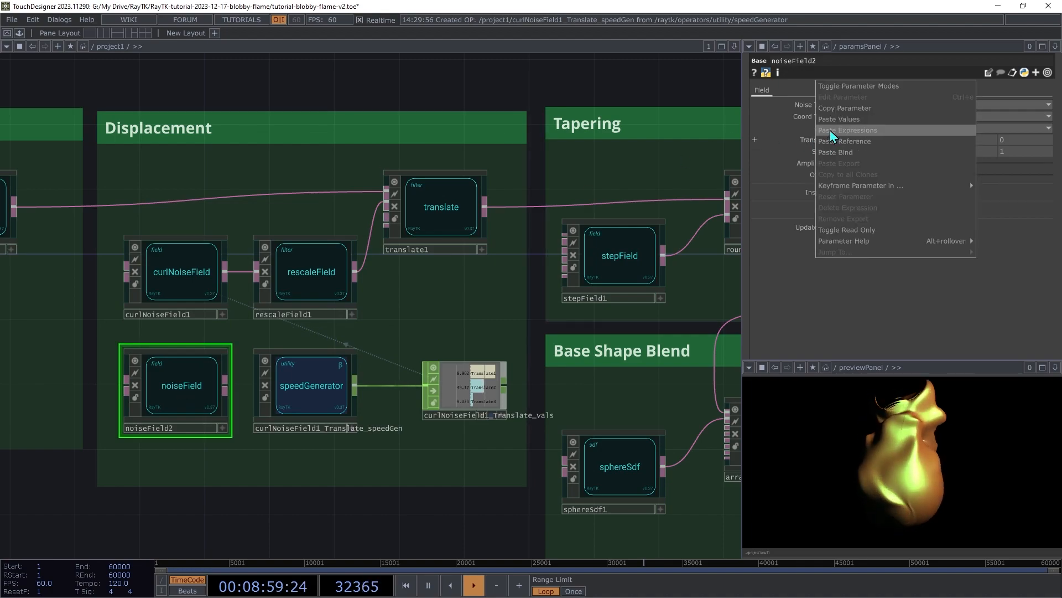
{"action": "left_click", "coordinate": [831, 136]}
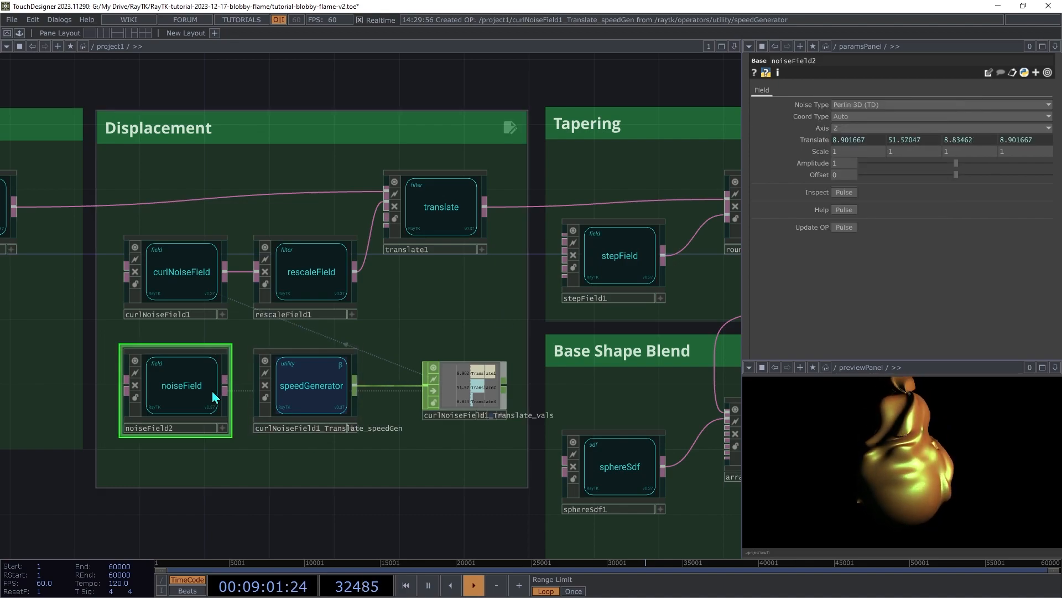
- Try noiseField2 as rescaleField1's input in place of the curl noise, and reconnect curlNoiseField1 to it
{"action": "left_click_drag", "start_coordinate": [258, 273], "coordinate": [244, 375]}
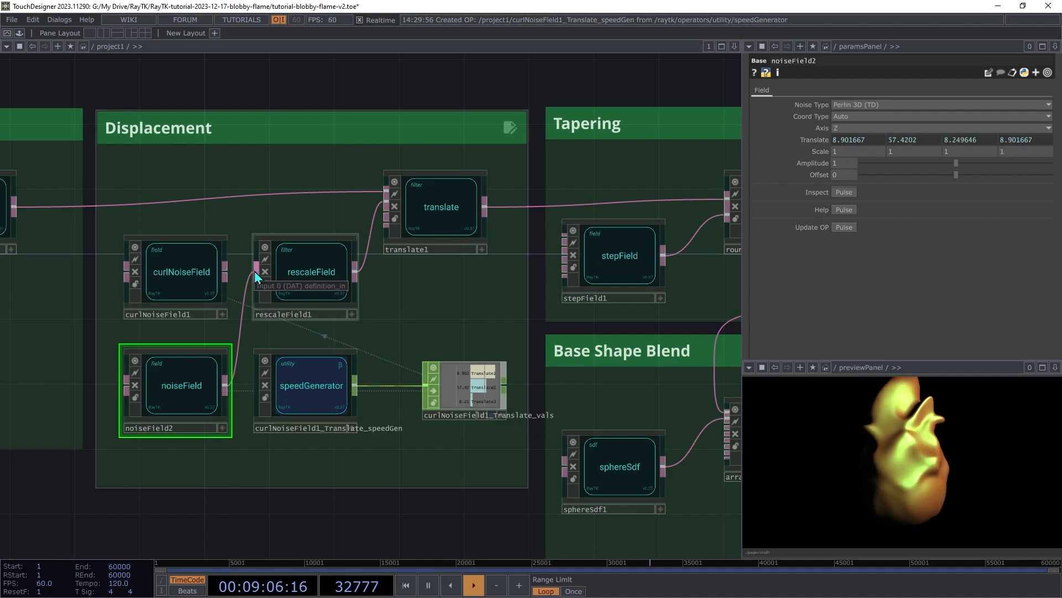
{"action": "left_click_drag", "start_coordinate": [256, 276], "coordinate": [233, 270]}
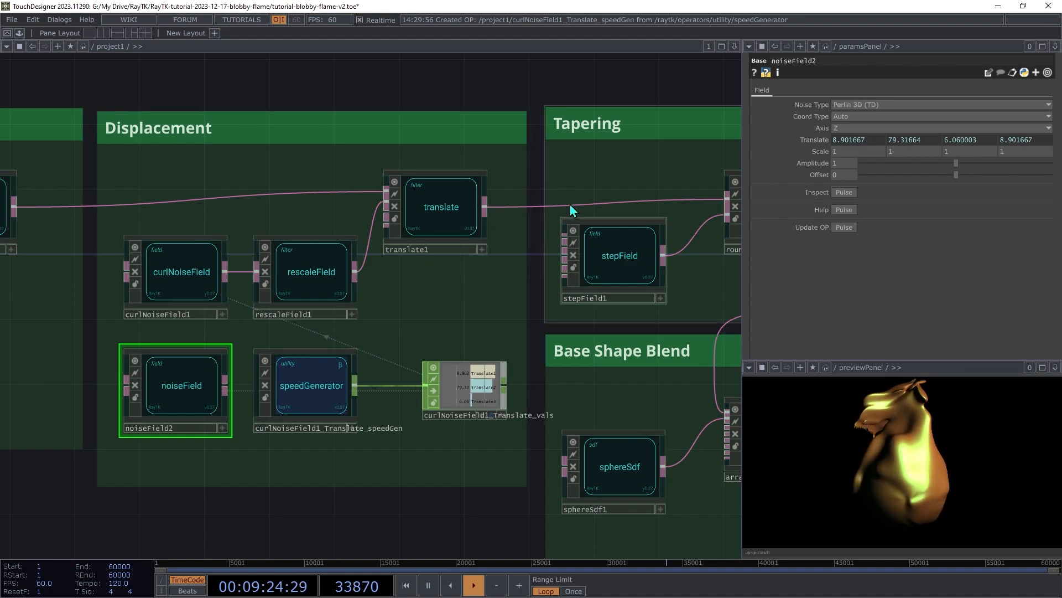
{"action": "left_click", "coordinate": [188, 278]}
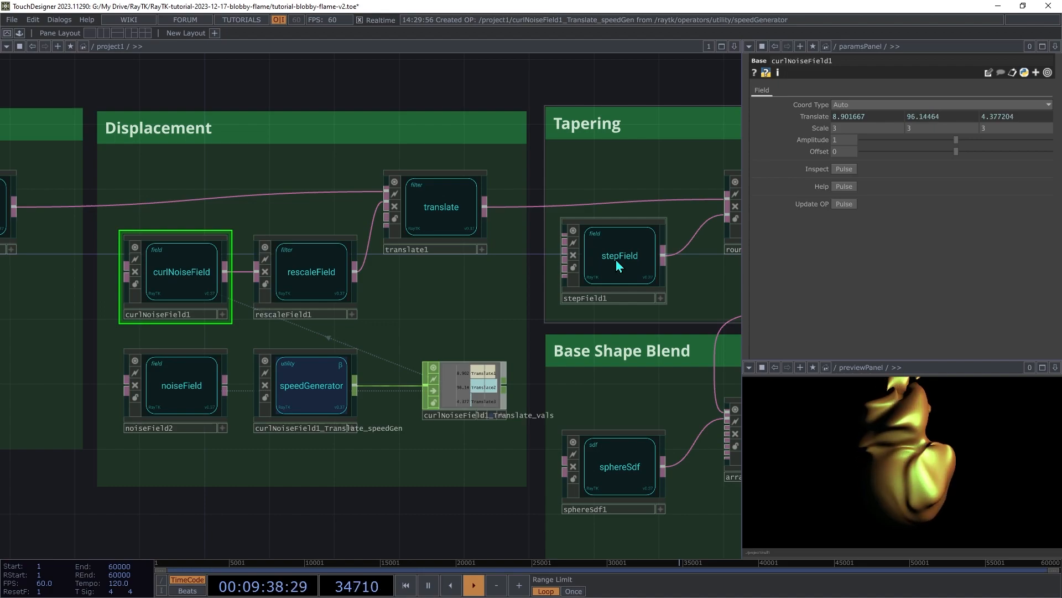
- Move lookAtCamera1 in the Renderer section back by setting its Position Z to 7
{"action": "key", "text": "h"}
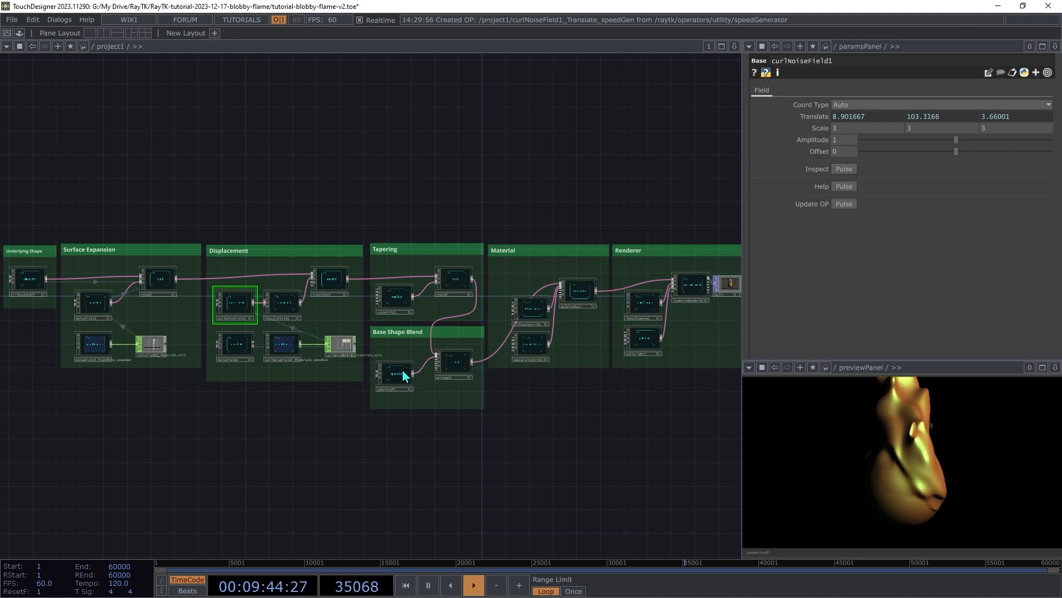
{"action": "left_click", "coordinate": [642, 302]}
{"action": "middle_click_drag", "start_coordinate": [1008, 117], "coordinate": [1039, 111]}
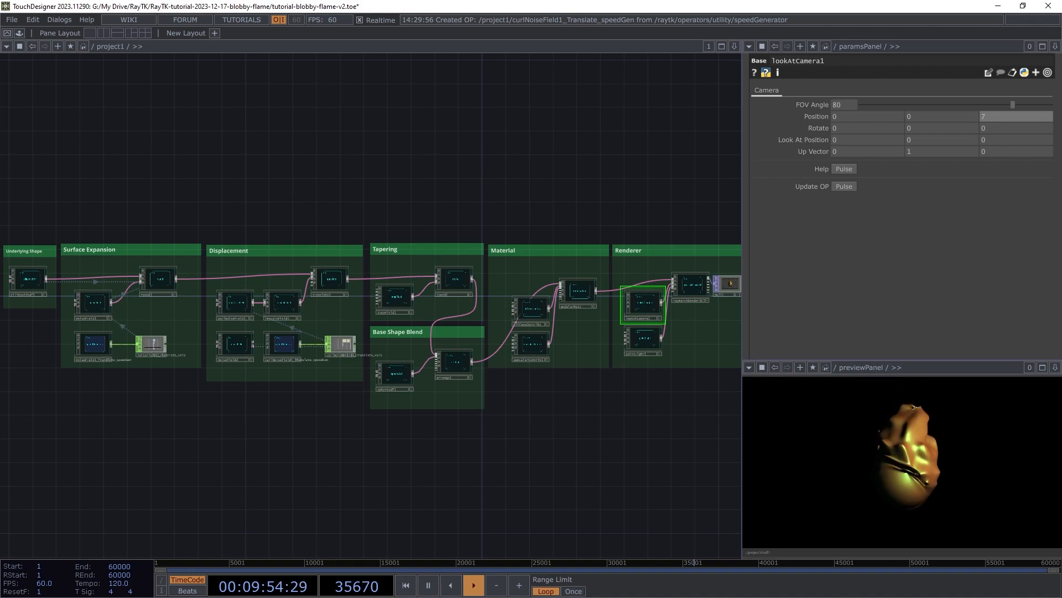
- Try different Output High values on rescaleField1, raising the second one to 1.9, and return them to 0.2 and 1.4
{"action": "left_click", "coordinate": [284, 304]}
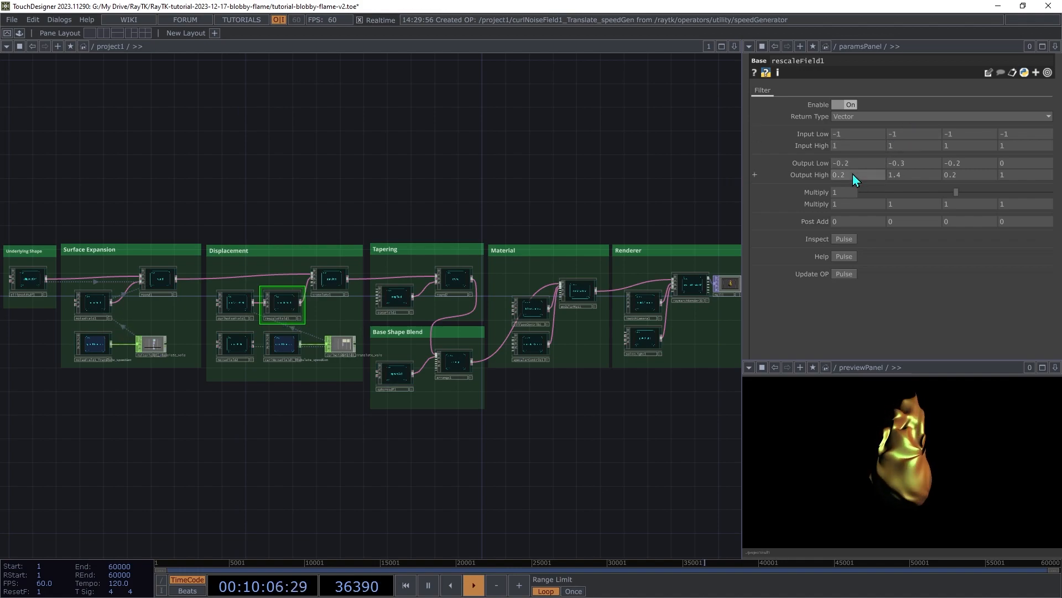
{"action": "middle_click_drag", "start_coordinate": [852, 174], "coordinate": [856, 156]}
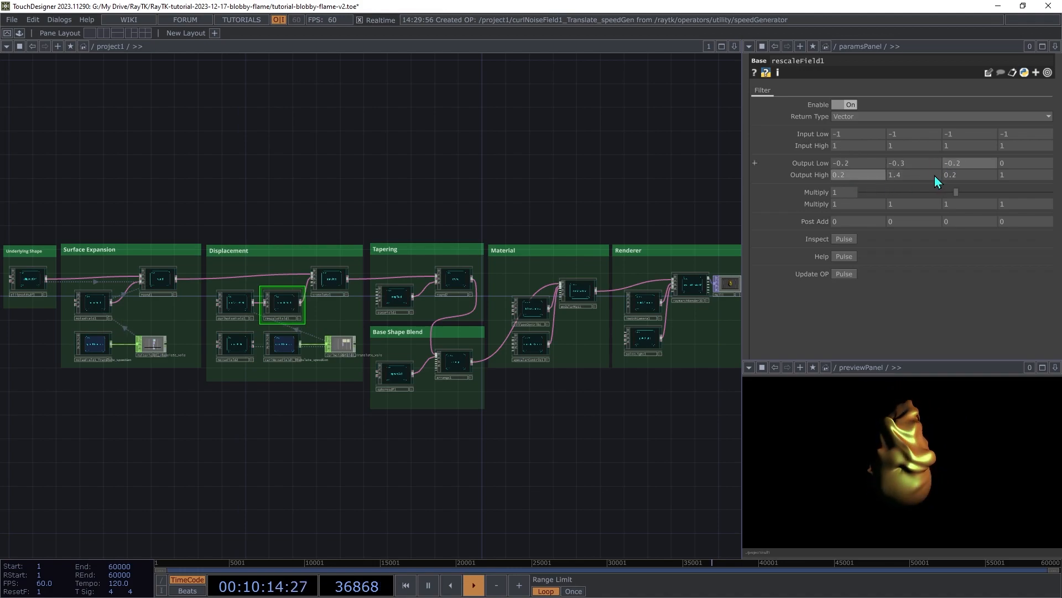
{"action": "middle_click_drag", "start_coordinate": [915, 174], "coordinate": [944, 157]}
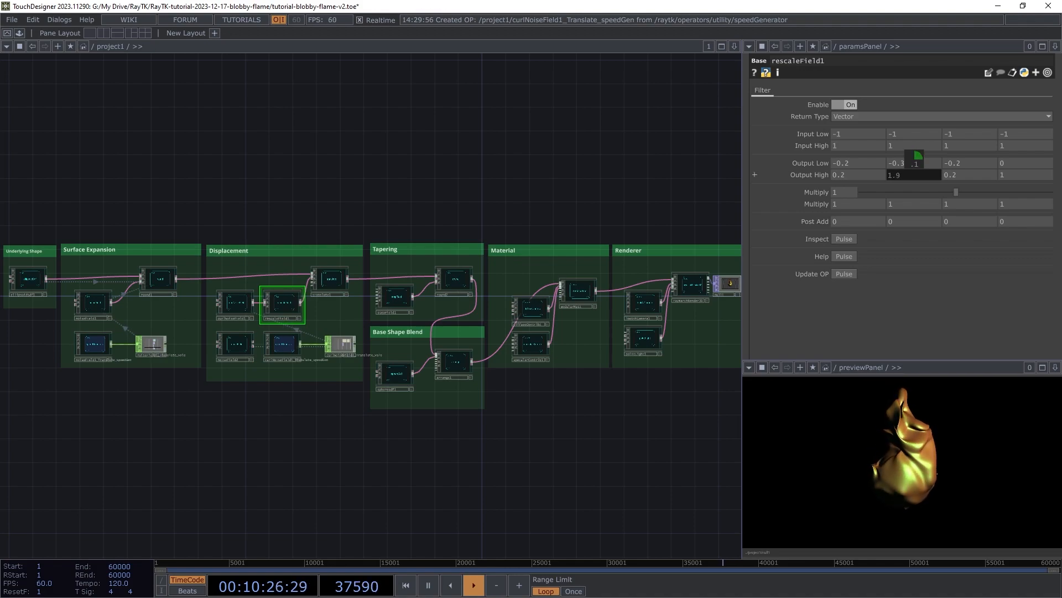
{"action": "left_click_drag", "start_coordinate": [917, 155], "coordinate": [916, 190]}
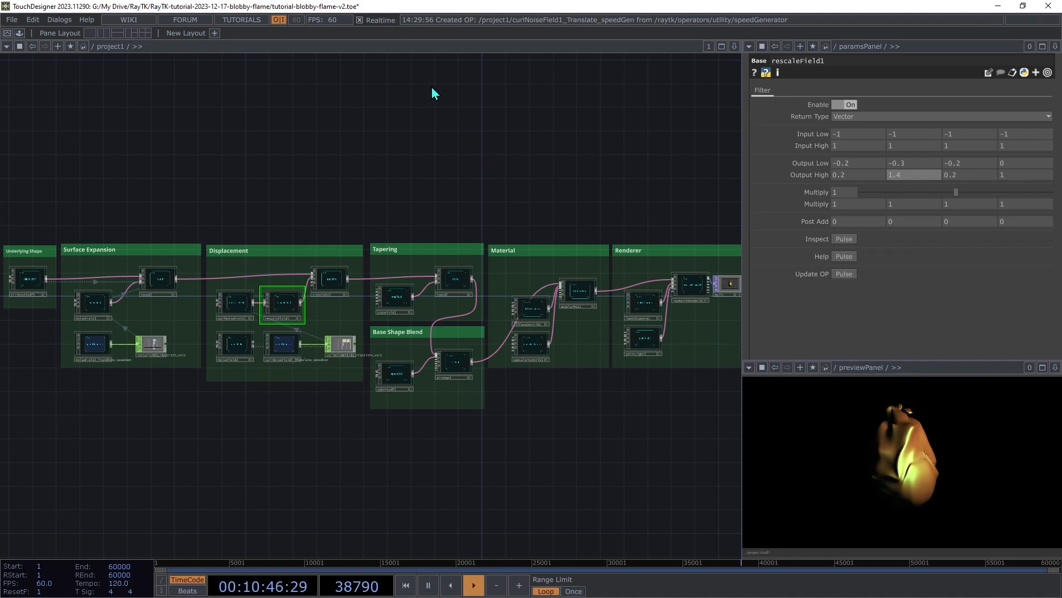
- Try an Amplitude of 1.835 on noiseField1 in the Surface Expansion section and undo the change
{"action": "left_click", "coordinate": [94, 305]}
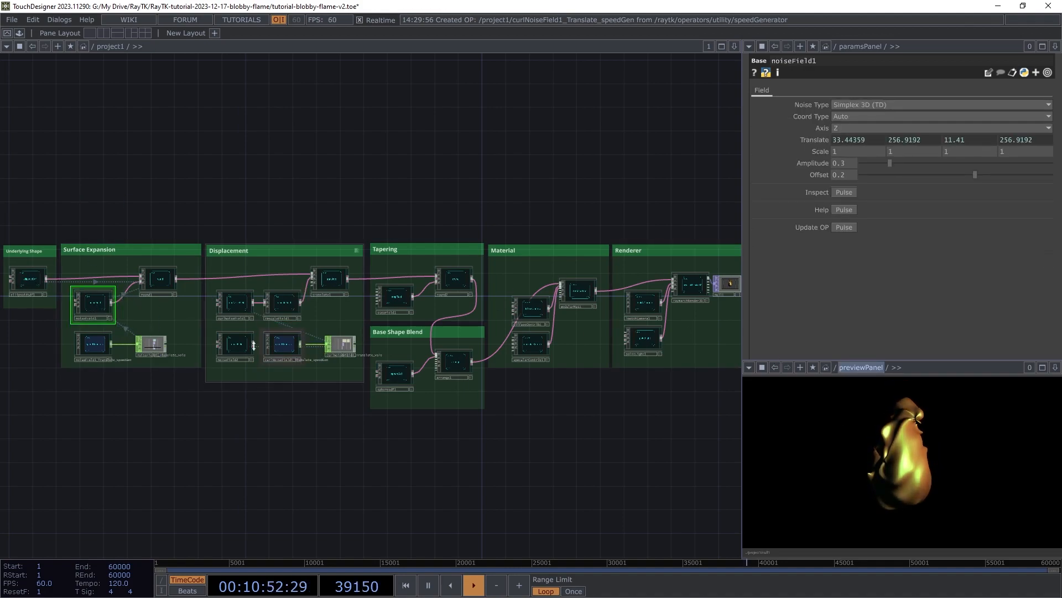
{"action": "left_click_drag", "start_coordinate": [891, 164], "coordinate": [1039, 195]}
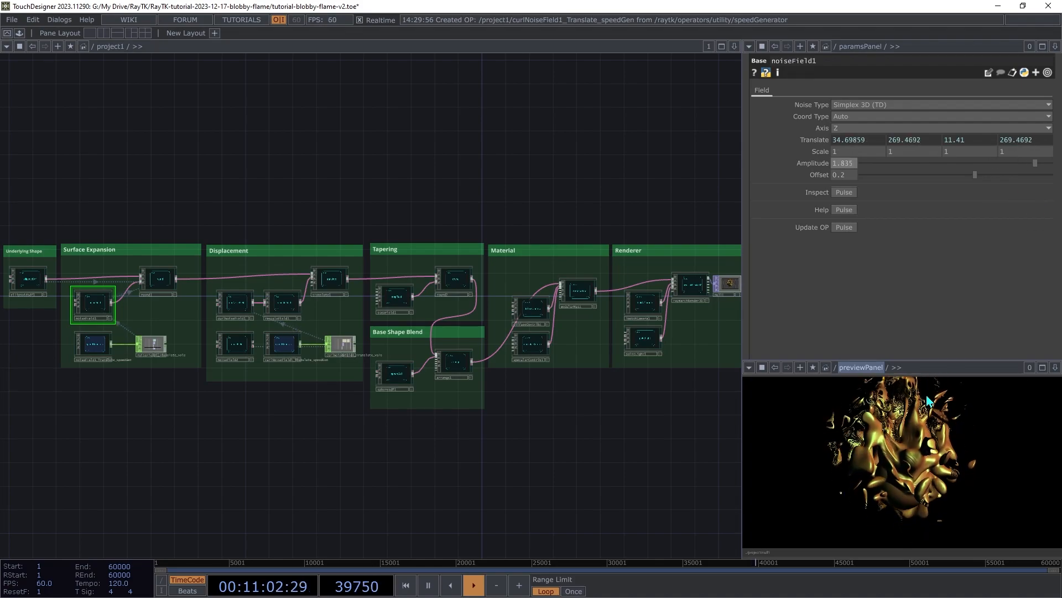
{"action": "key", "text": "ctrl+z"}
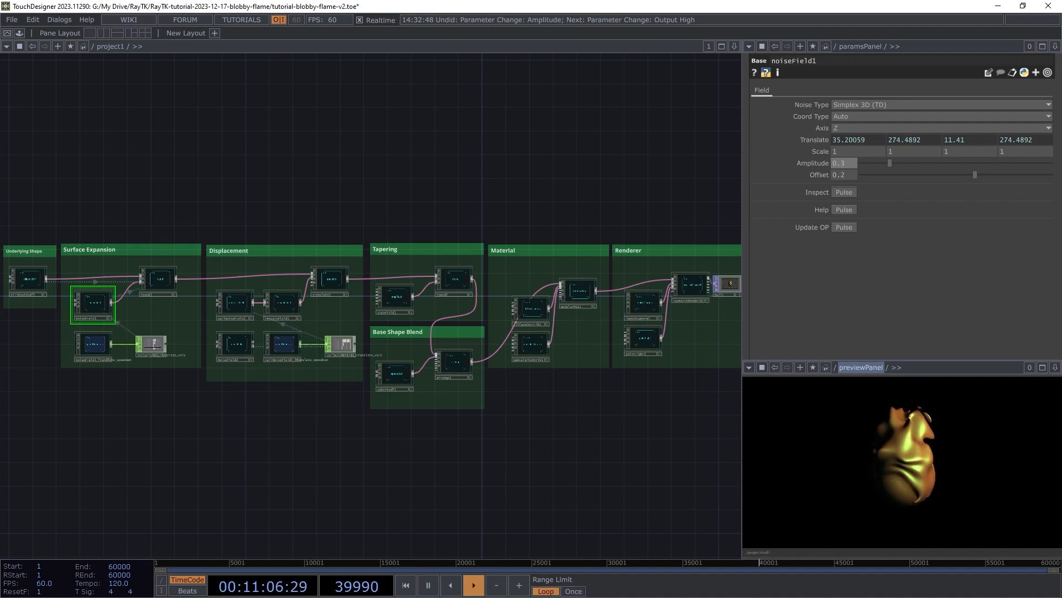
- Try different Edge values on stepField1 in the Tapering section, including -1 and 0.328, and undo the change
{"action": "left_click", "coordinate": [397, 297]}
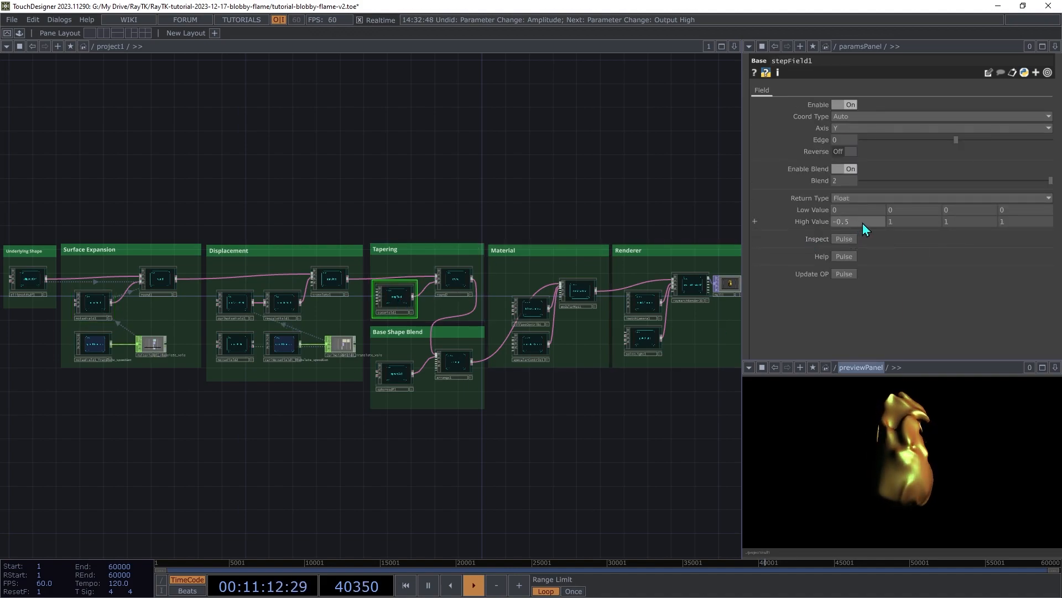
{"action": "left_click_drag", "start_coordinate": [955, 140], "coordinate": [790, 176]}
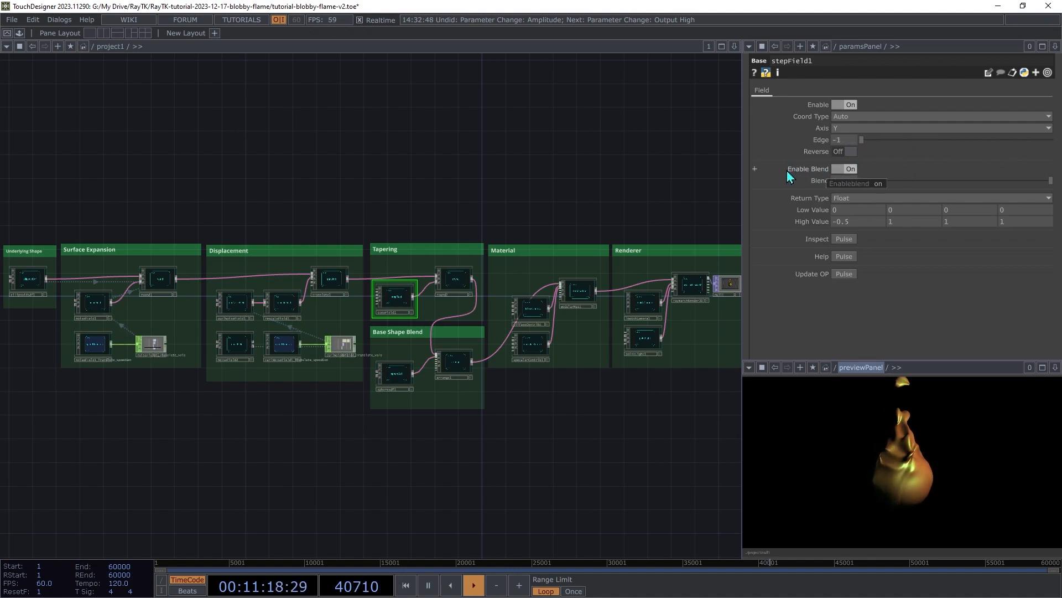
{"action": "key", "text": "ctrl+z"}
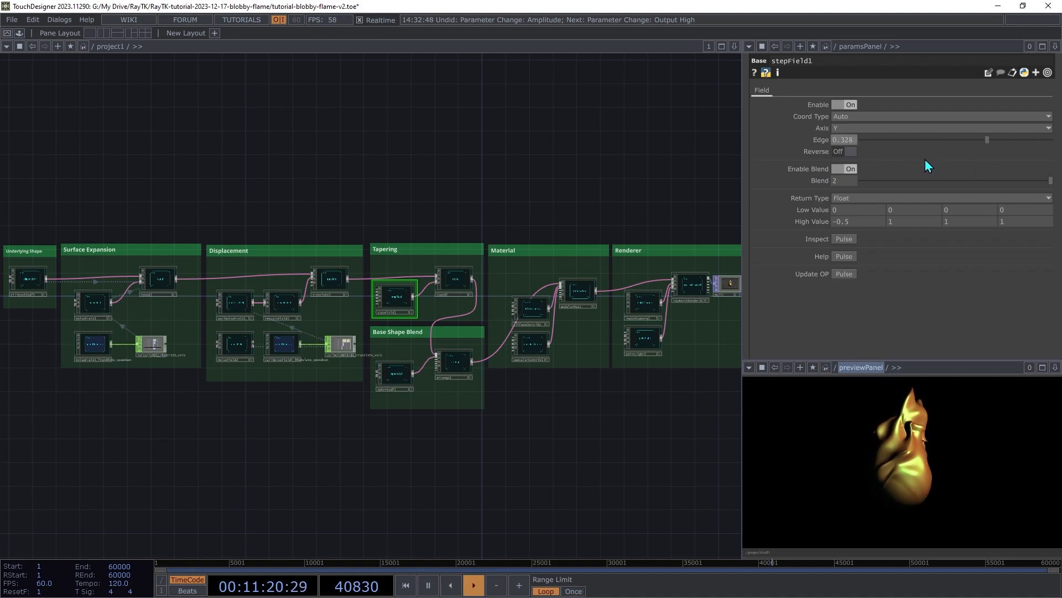
- Set stepField1's Blend to 1 after trying 0.6, and try other first High Value amounts before returning to -0.5
{"action": "middle_click_drag", "start_coordinate": [845, 182], "coordinate": [833, 169]}
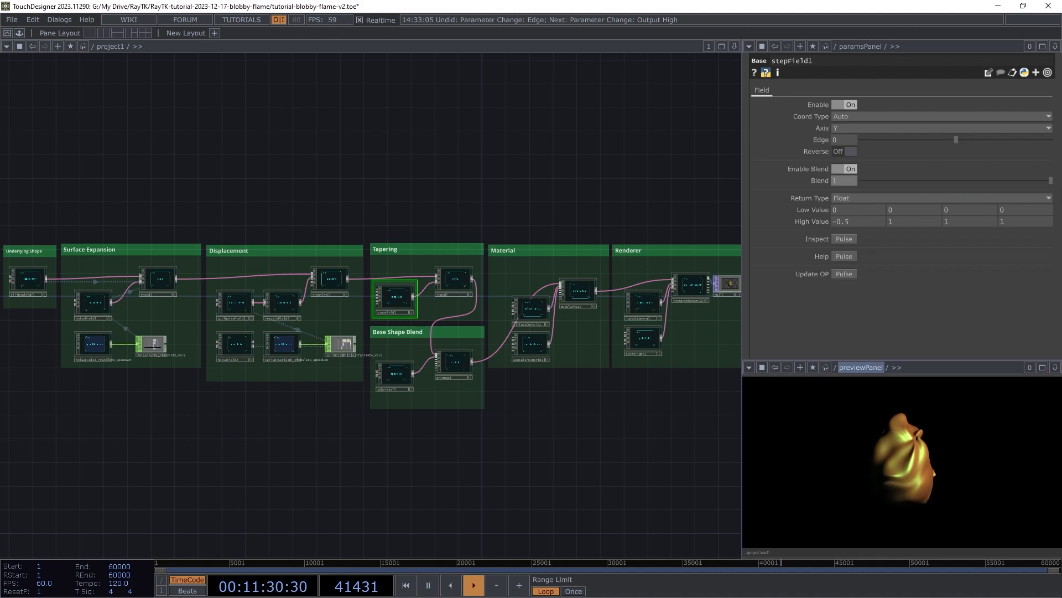
{"action": "key", "text": "ctrl+z"}
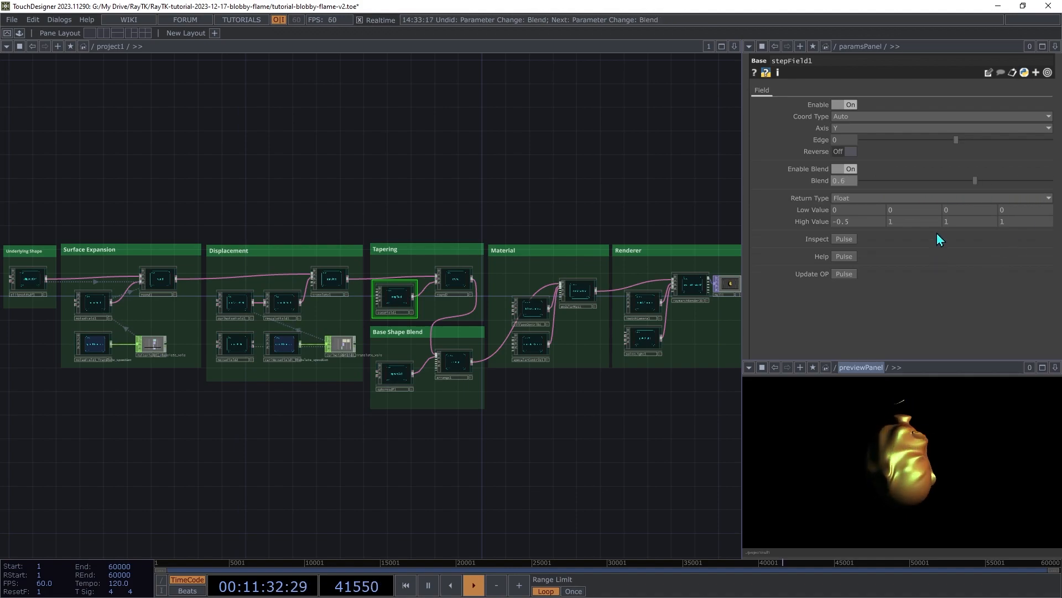
{"action": "middle_click_drag", "start_coordinate": [865, 221], "coordinate": [851, 210]}
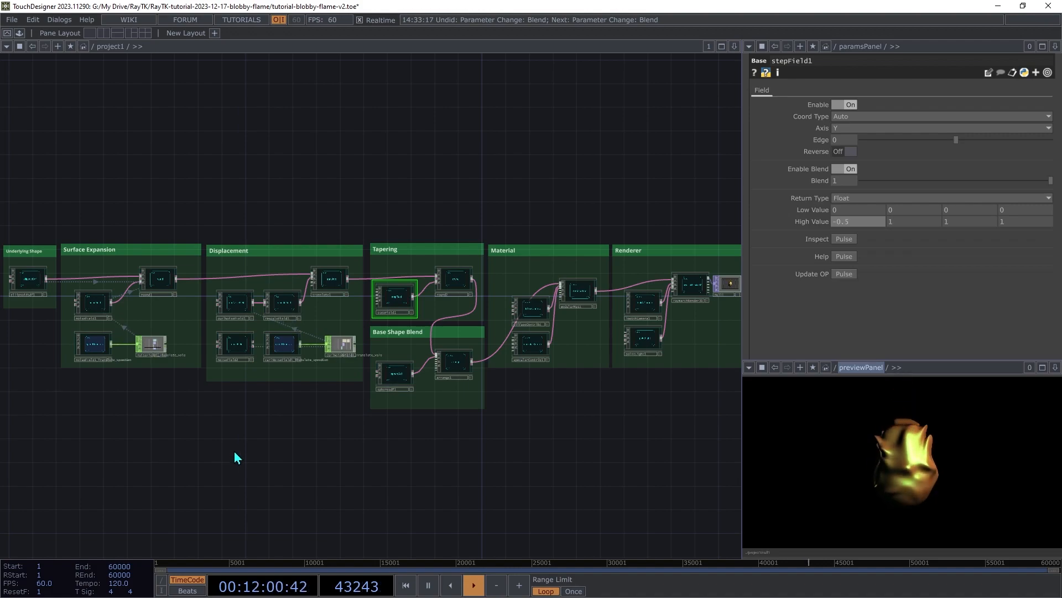
- Review the network from ellipsoidSdf1 through round1, translate1 and round2 to the Material and Renderer sections, ending on the full network
{"action": "left_click", "coordinate": [31, 278]}
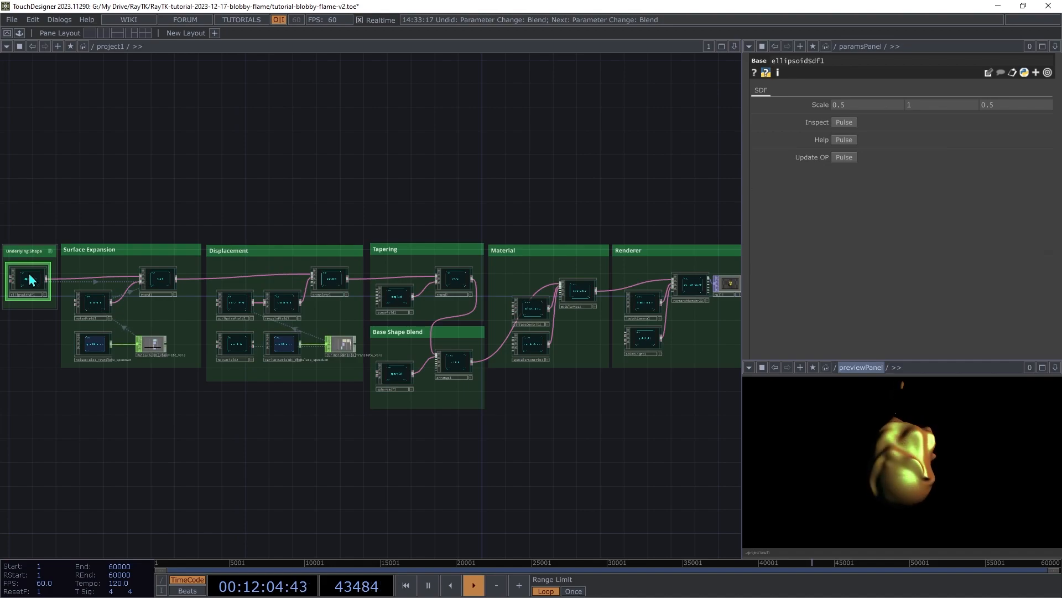
{"action": "scroll", "coordinate": [30, 278], "scroll_direction": "up", "scroll_amount": 5}
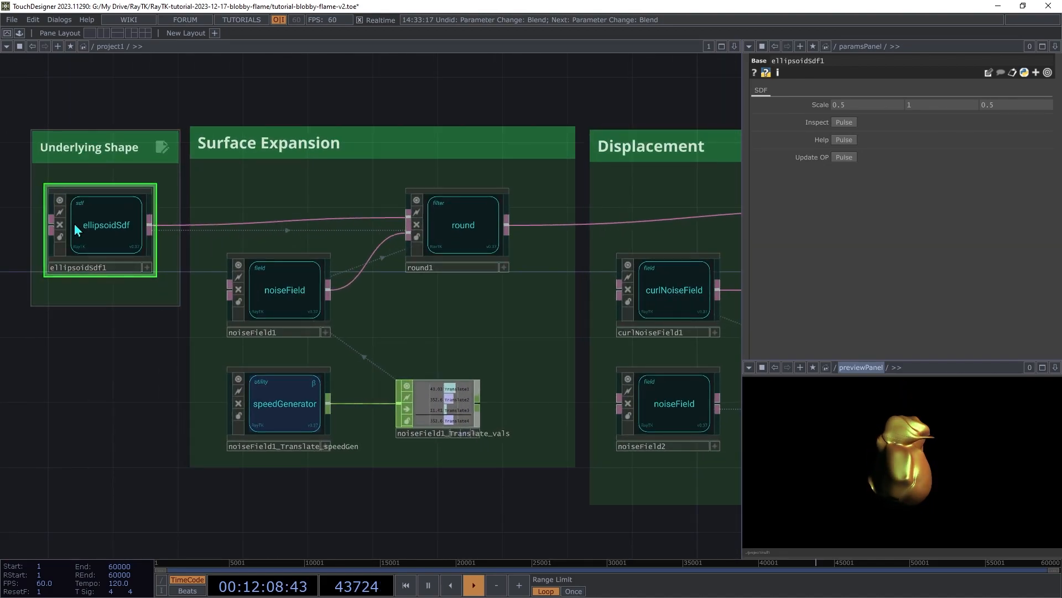
{"action": "left_click", "coordinate": [463, 224]}
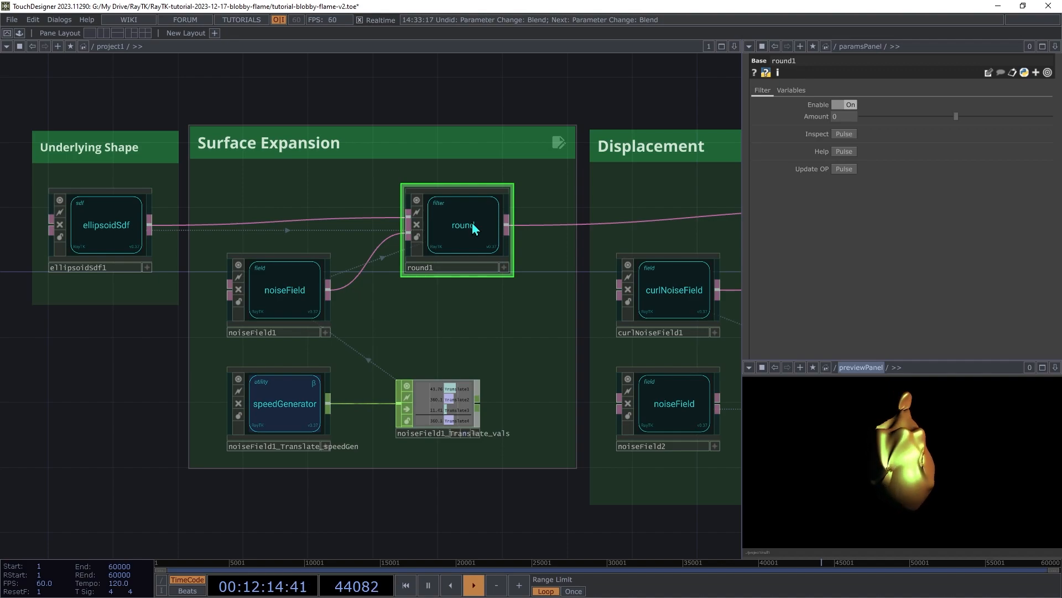
{"action": "left_click_drag", "start_coordinate": [588, 228], "coordinate": [95, 210]}
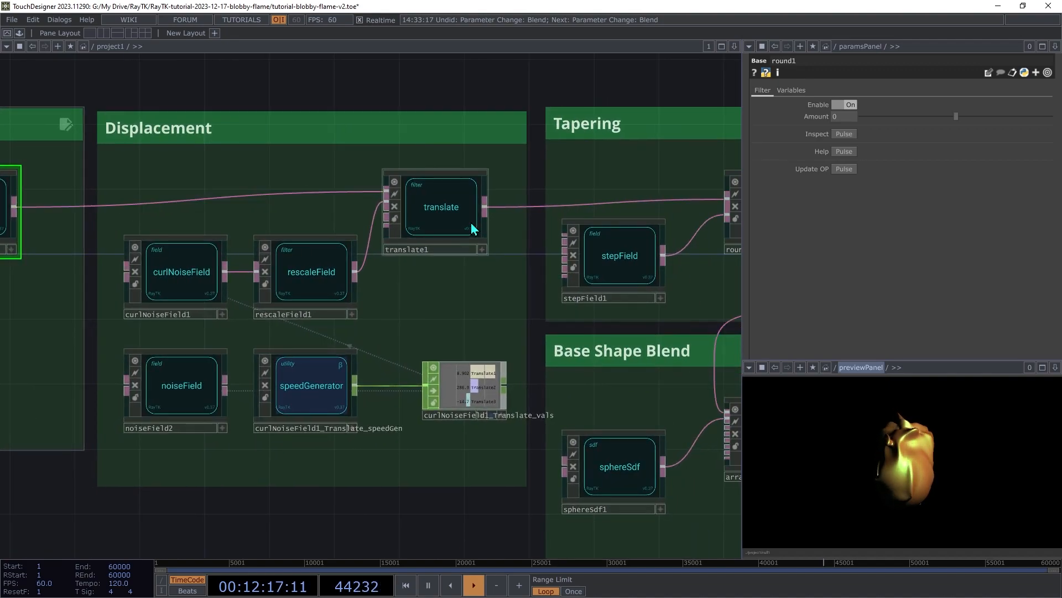
{"action": "left_click", "coordinate": [438, 221]}
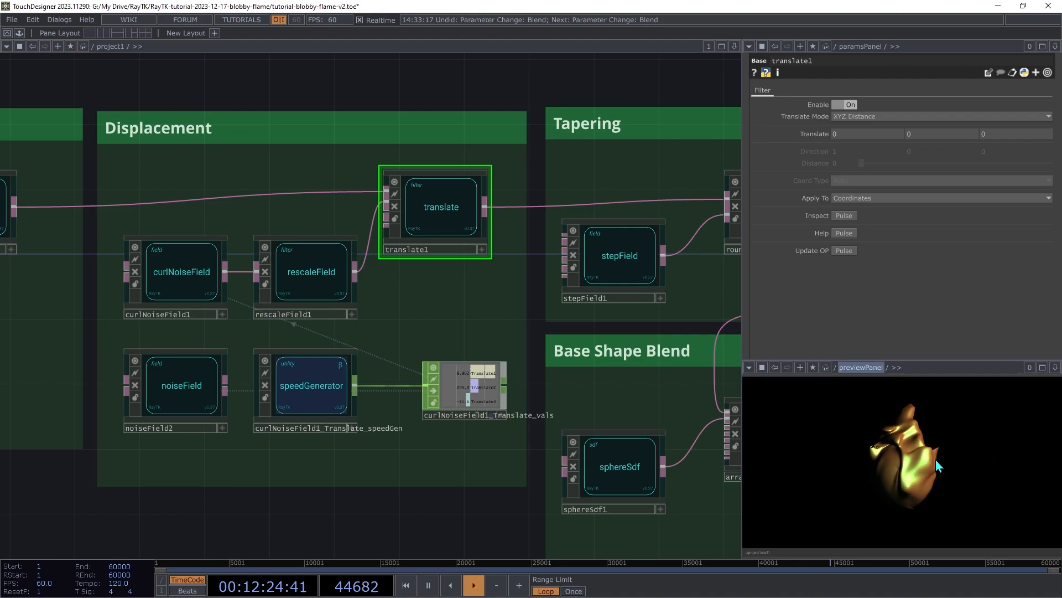
{"action": "left_click_drag", "start_coordinate": [457, 243], "coordinate": [272, 231]}
{"action": "left_click_drag", "start_coordinate": [597, 184], "coordinate": [435, 168]}
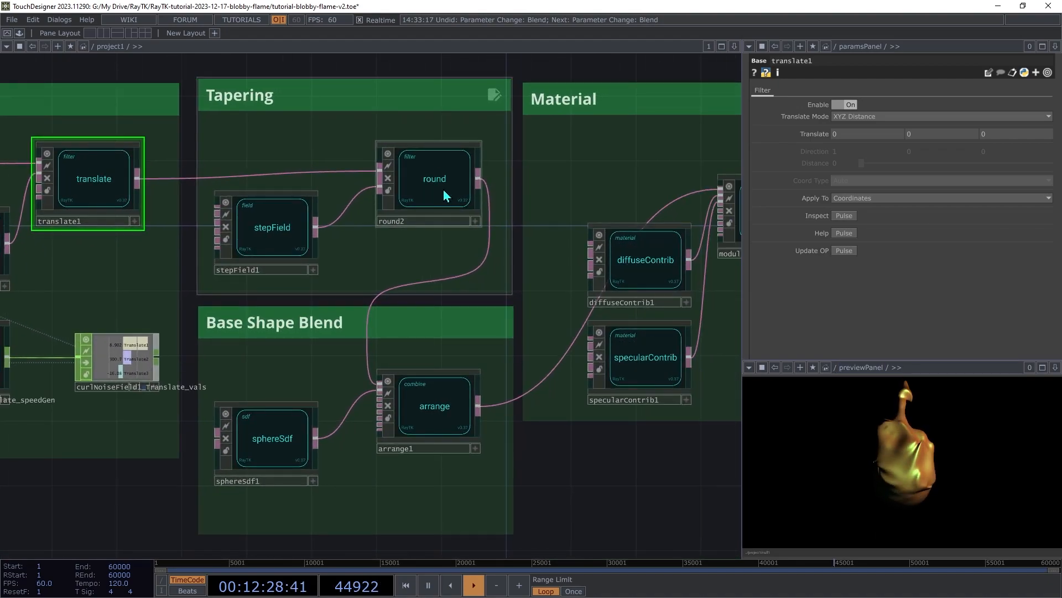
{"action": "left_click", "coordinate": [443, 190]}
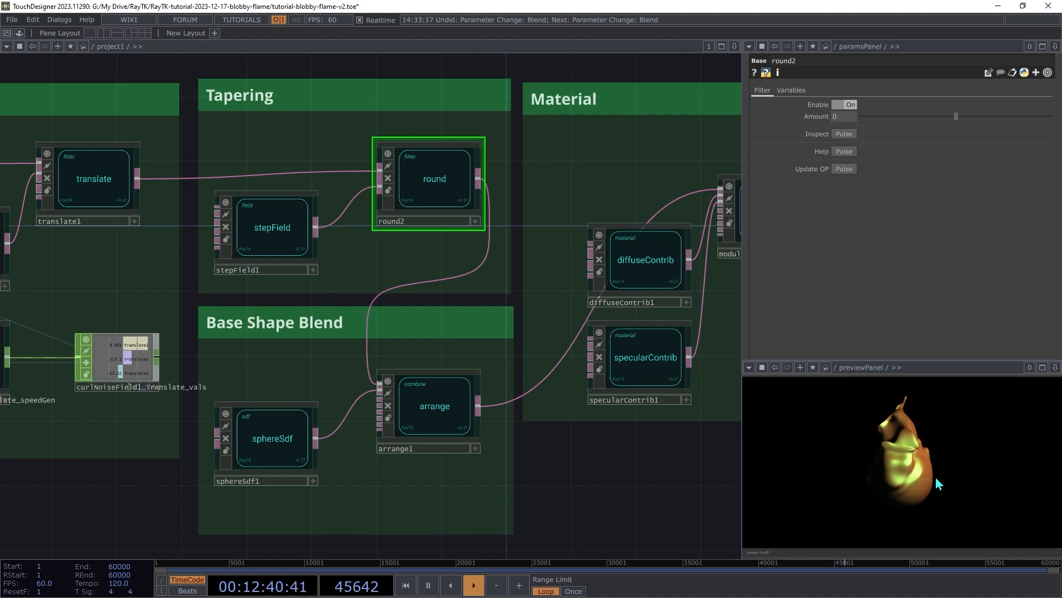
{"action": "left_click_drag", "start_coordinate": [733, 167], "coordinate": [374, 208]}
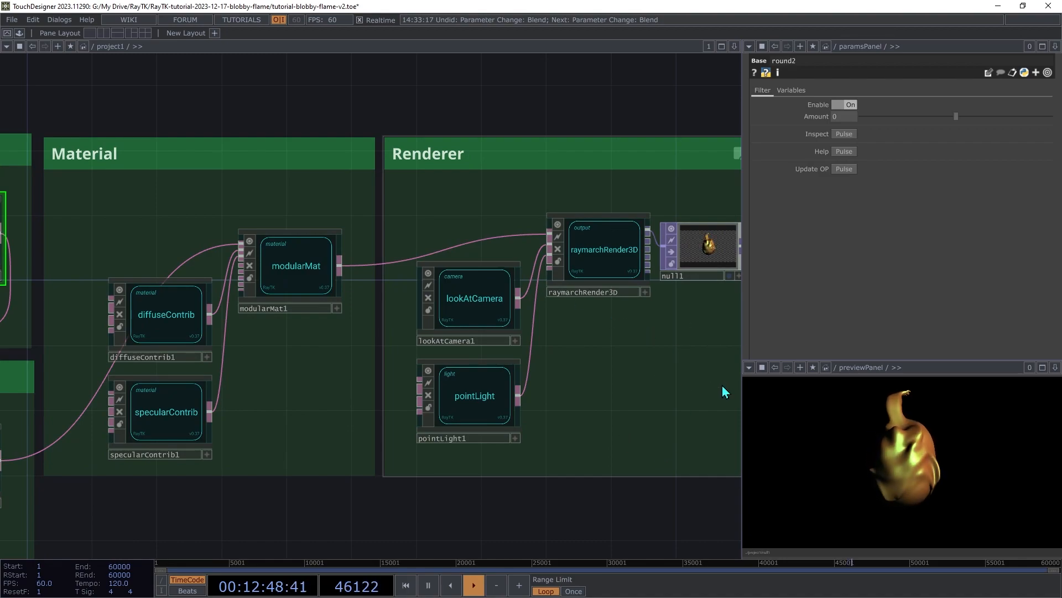
{"action": "key", "text": "h"}
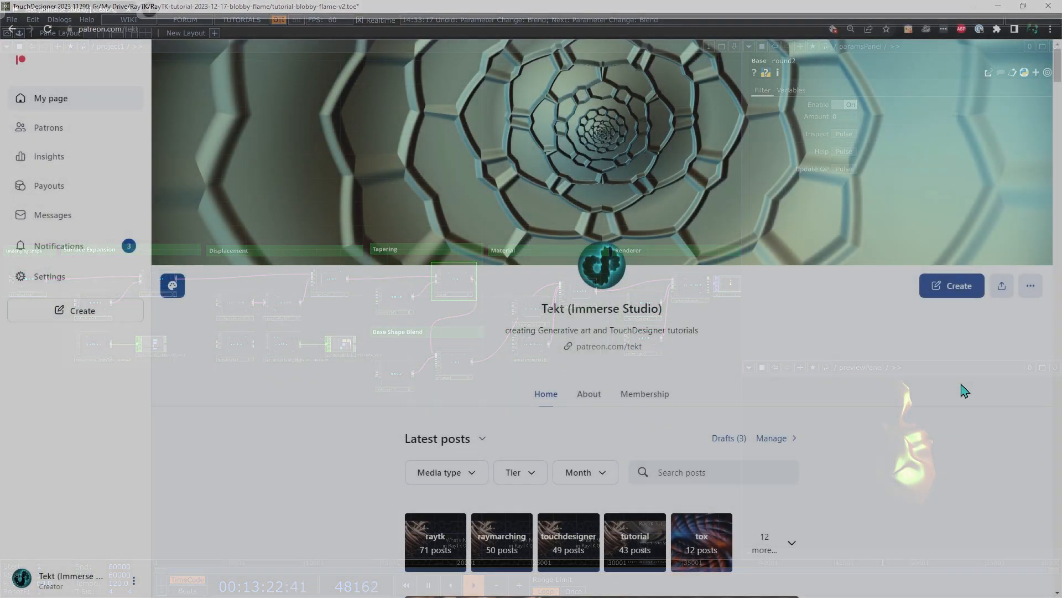
- Switch to the Tekt Patreon page in the browser and look through its RayTK release and tutorial posts
{"action": "scroll", "coordinate": [955, 388], "scroll_direction": "down", "scroll_amount": 3}
{"action": "scroll", "coordinate": [954, 388], "scroll_direction": "down", "scroll_amount": 12}
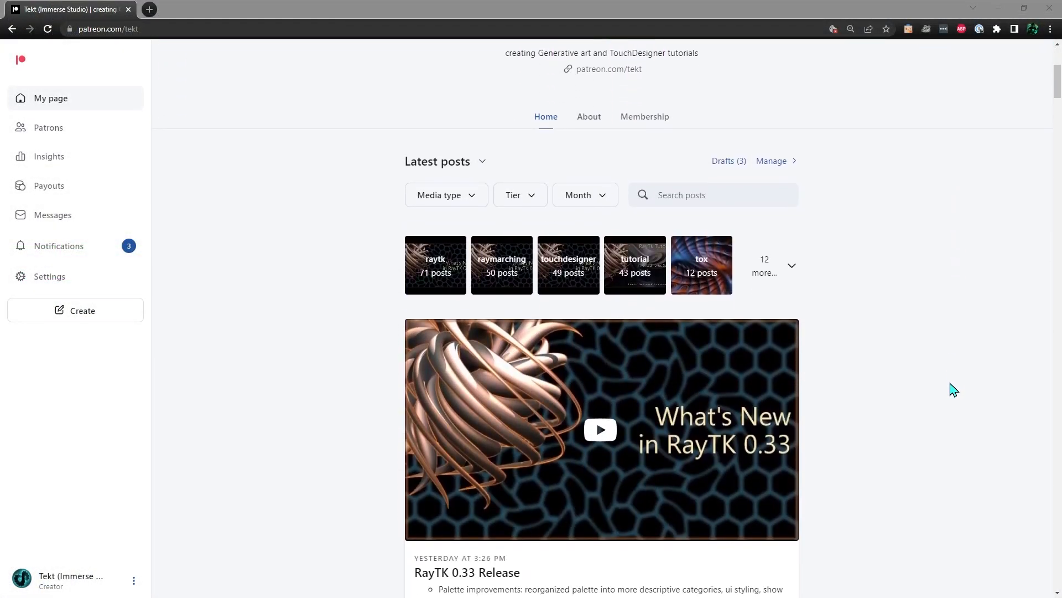
{"action": "scroll", "coordinate": [950, 389], "scroll_direction": "down", "scroll_amount": 12}
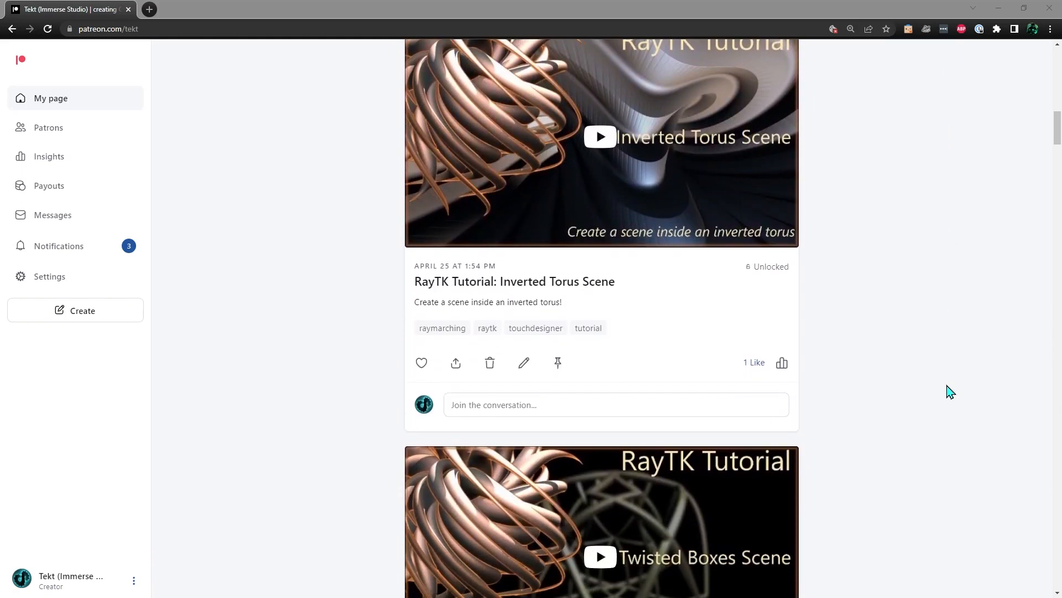
{"action": "scroll", "coordinate": [949, 392], "scroll_direction": "down", "scroll_amount": 14}
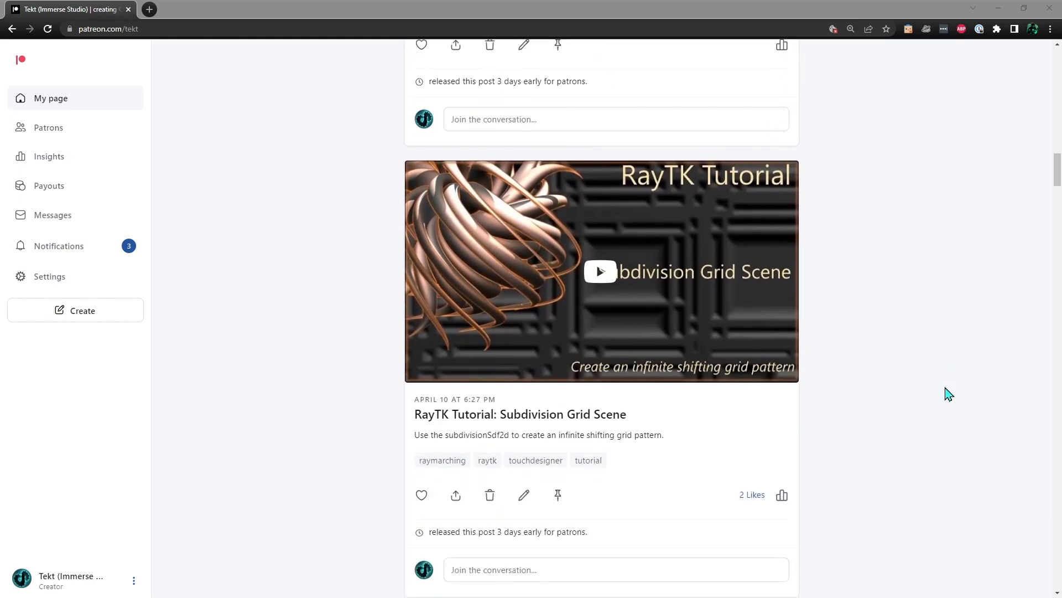